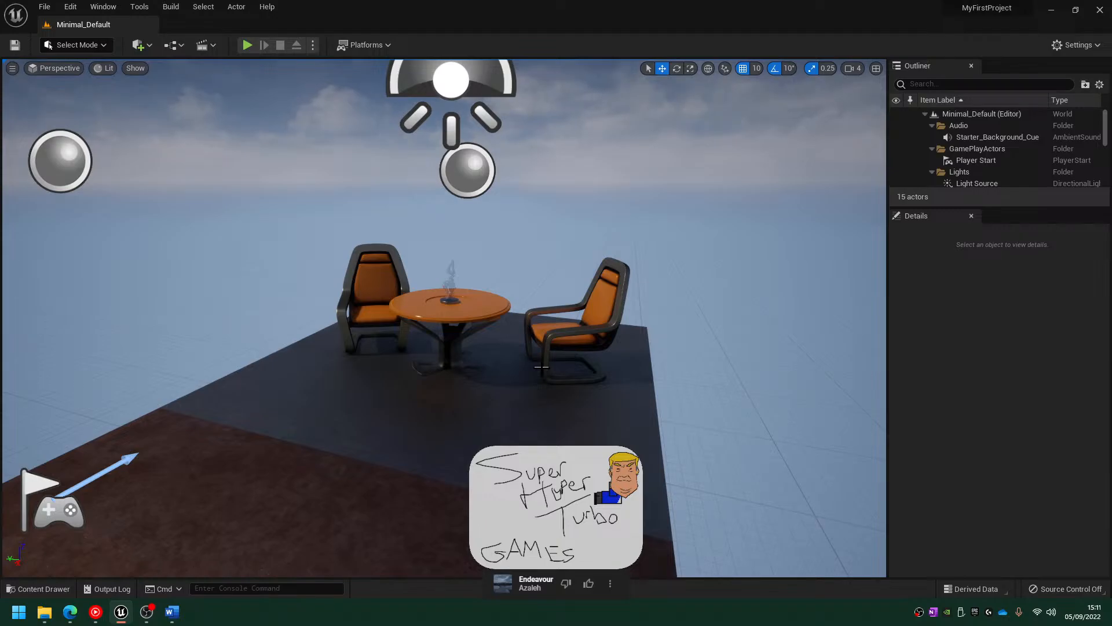
Lower Microsoft Edge's volume to 7 in the Windows volume mixer and put the settings window away
right_click(1052, 611)
left_click(1034, 562)
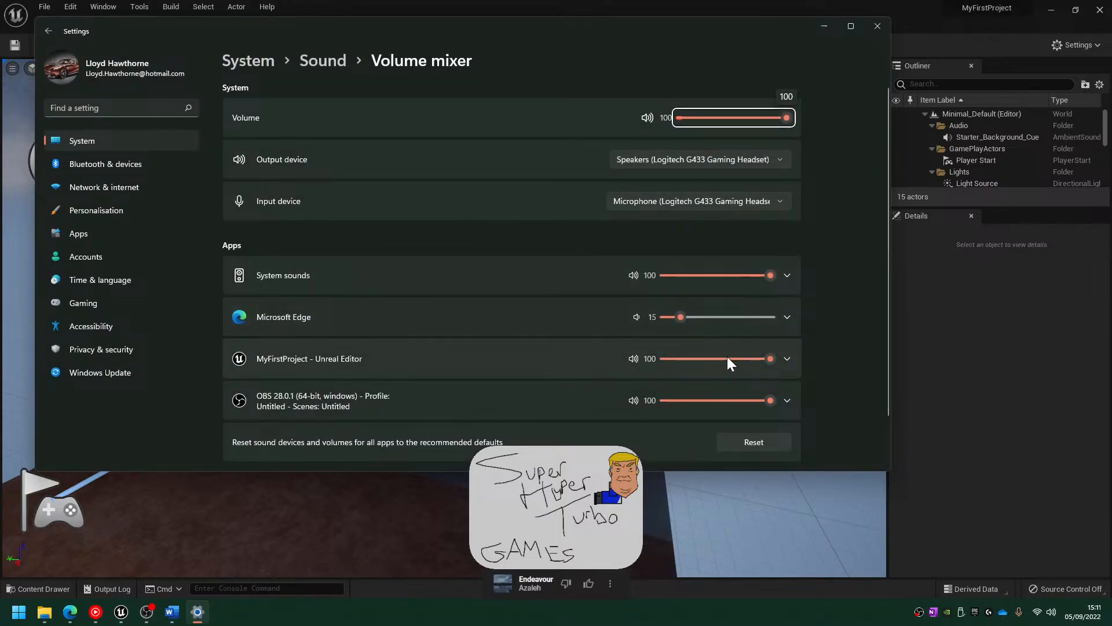
left_click_drag(684, 317, 672, 316)
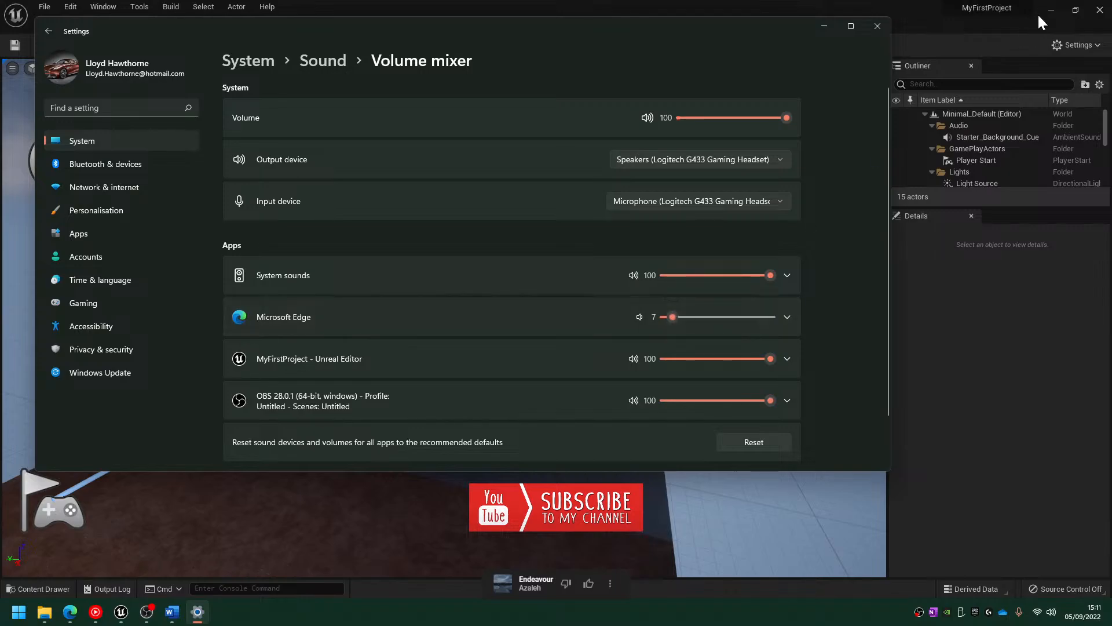
left_click(824, 26)
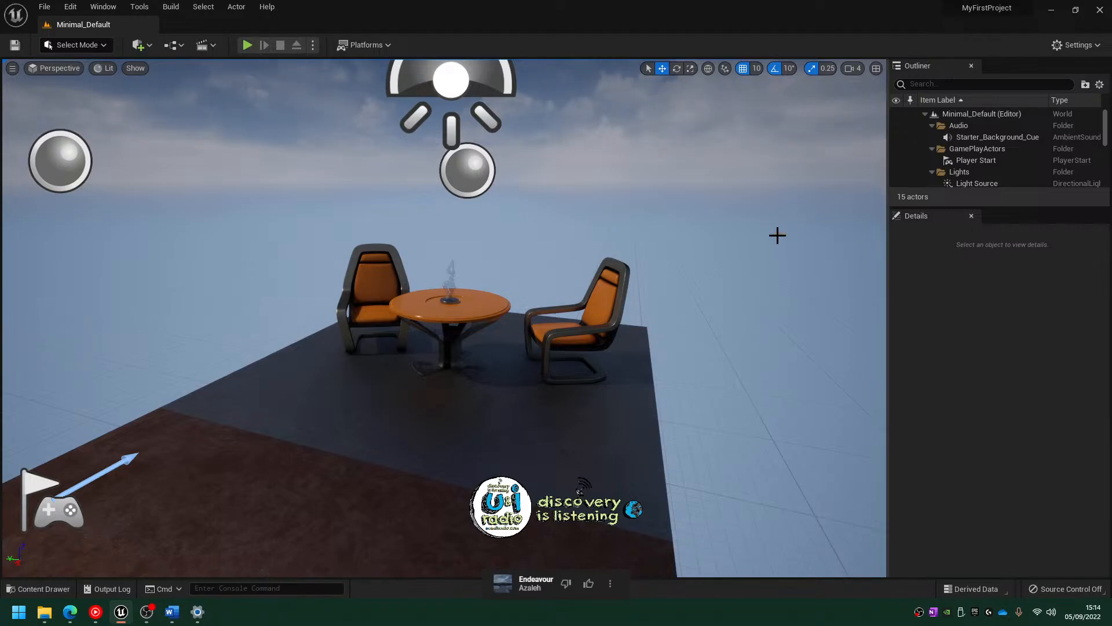
Render the level viewport in Path Tracing mode and inspect the table and chair legs up close
left_click_drag(777, 235, 875, 206)
left_click_drag(776, 235, 776, 236)
key("w")
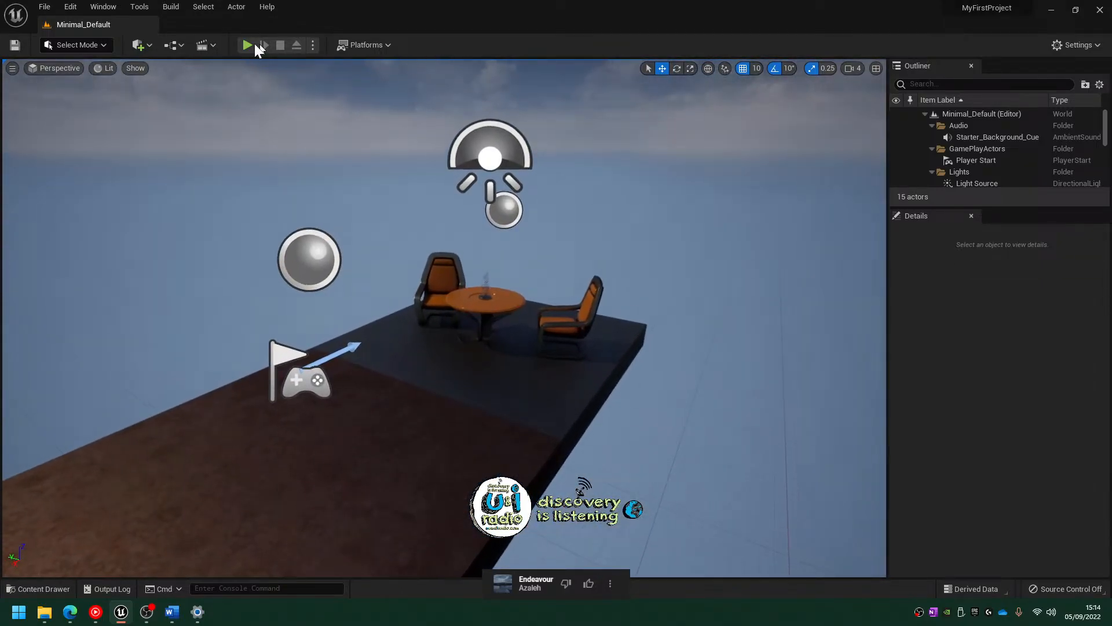
left_click(100, 70)
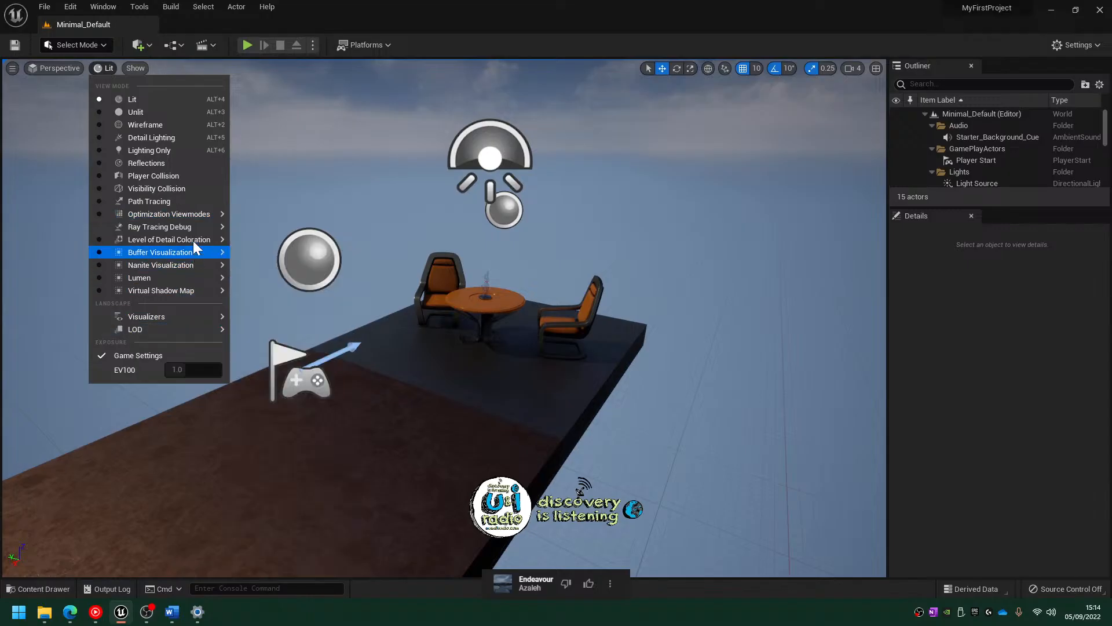
left_click(149, 202)
left_click_drag(646, 300, 648, 302)
left_click_drag(504, 300, 513, 355)
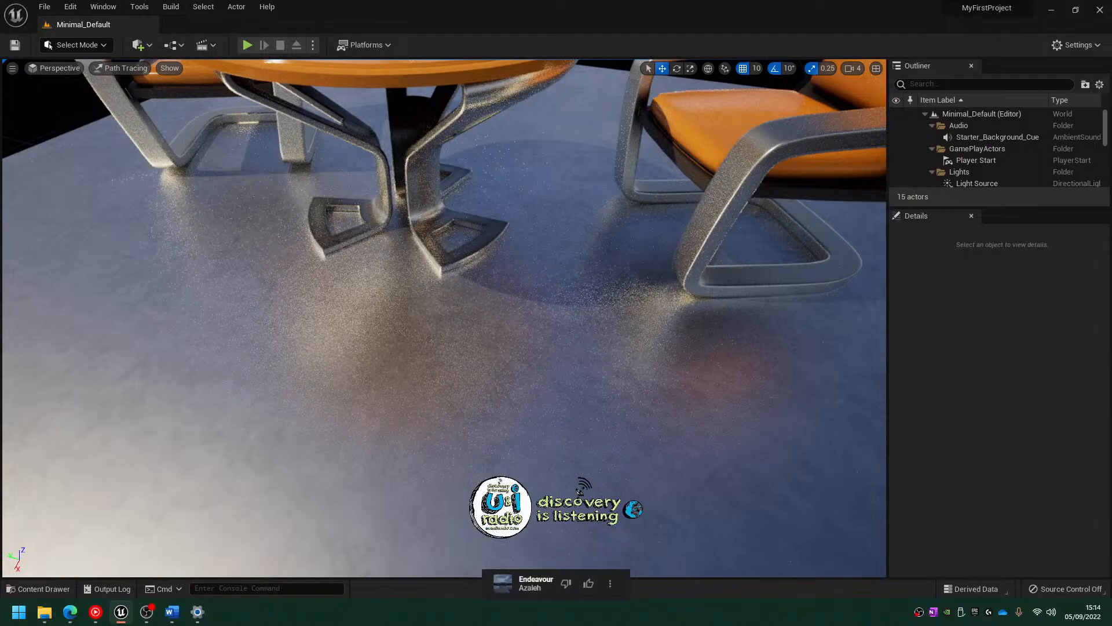
Return the viewport to Lit mode and frame the table with both chairs
left_click(130, 67)
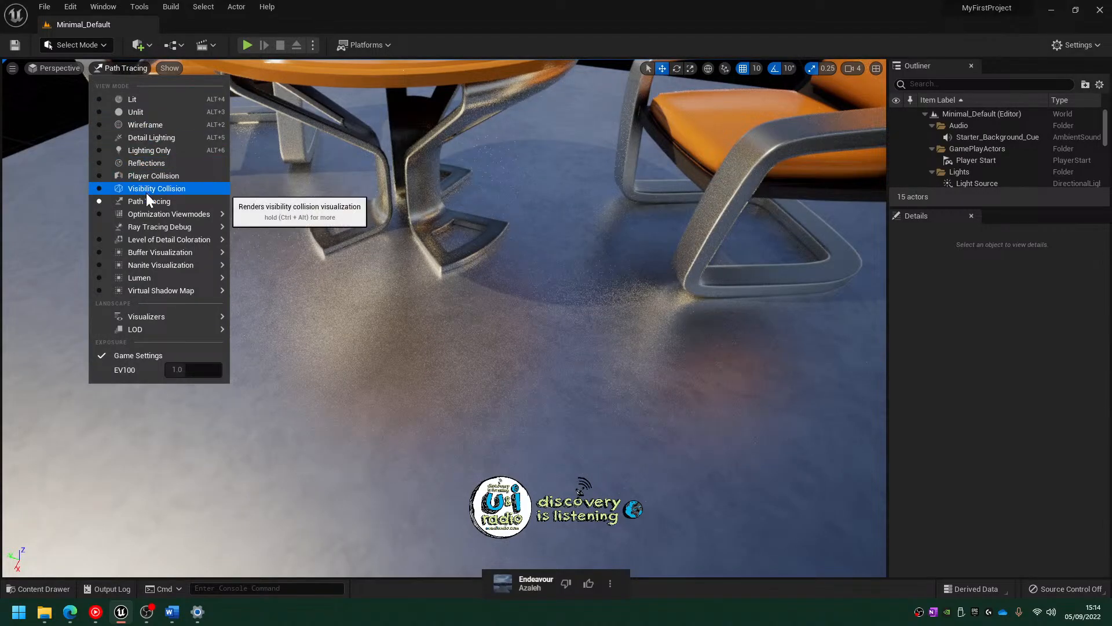
left_click(133, 98)
left_click_drag(482, 280, 516, 306)
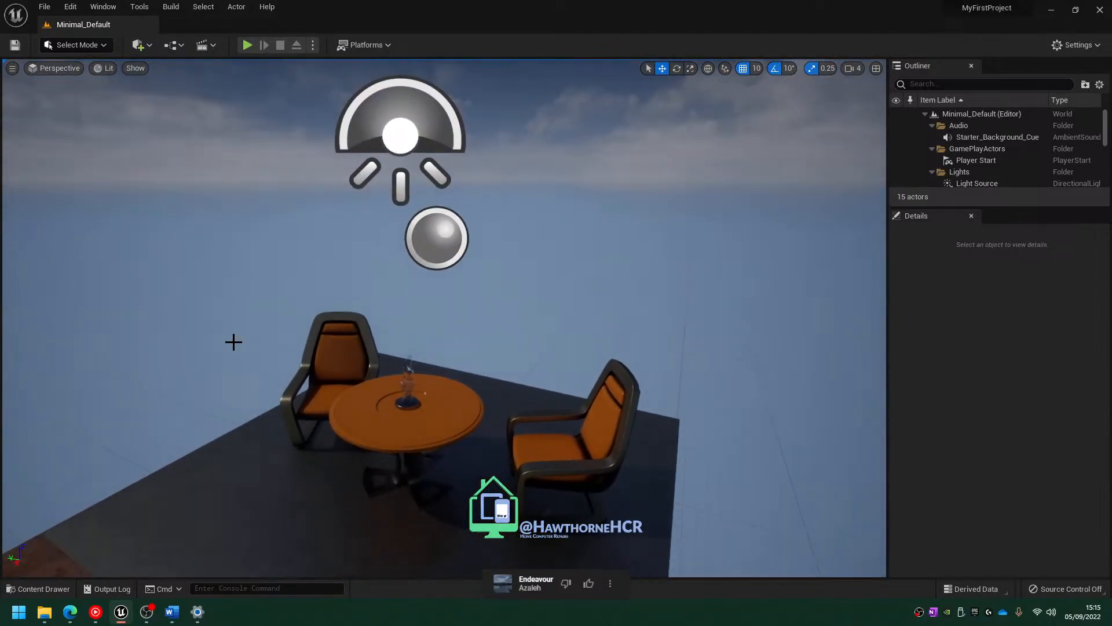
Switch to Word and skim through all pages of the Design Document
left_click(172, 612)
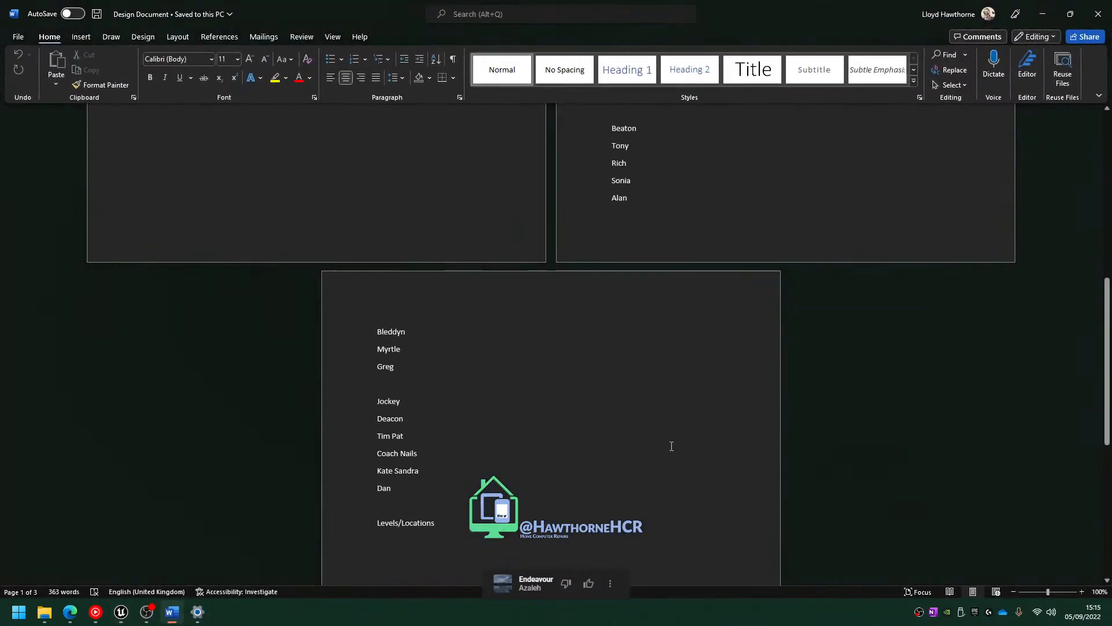
scroll(649, 405, "down", 3)
scroll(626, 376, "up", 2)
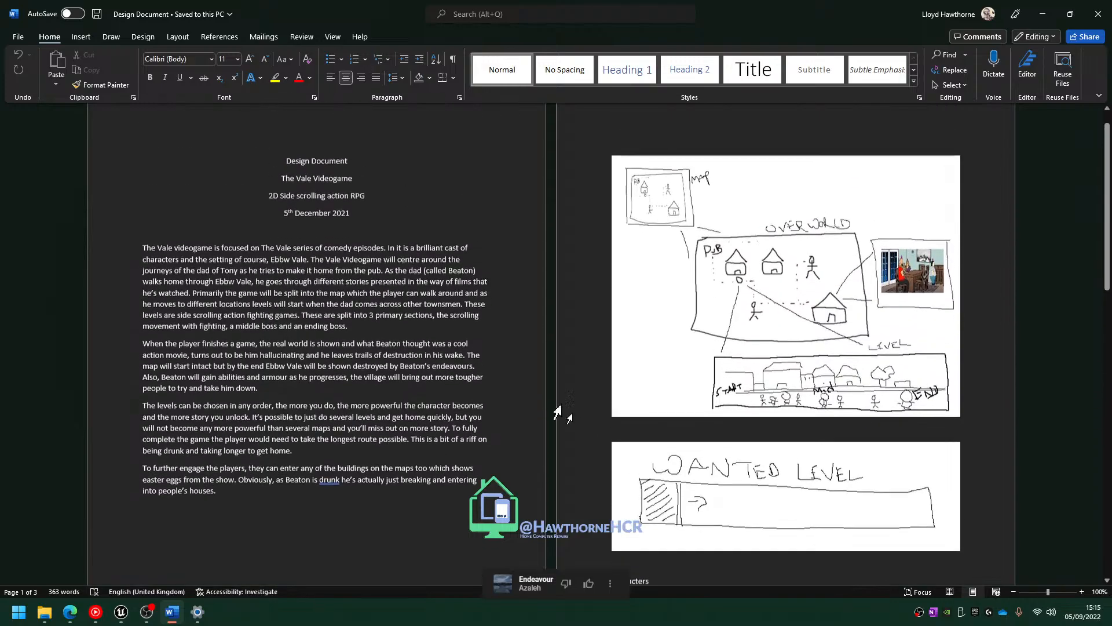
scroll(609, 347, "down", 5)
scroll(610, 348, "down", 10)
scroll(646, 350, "up", 9)
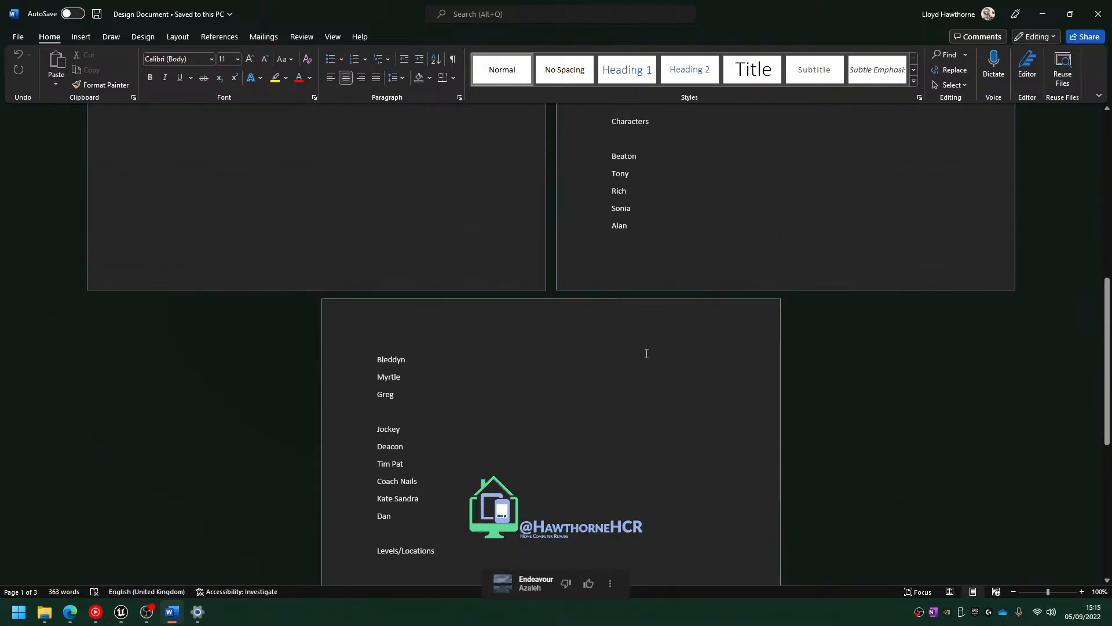
scroll(649, 349, "down", 10)
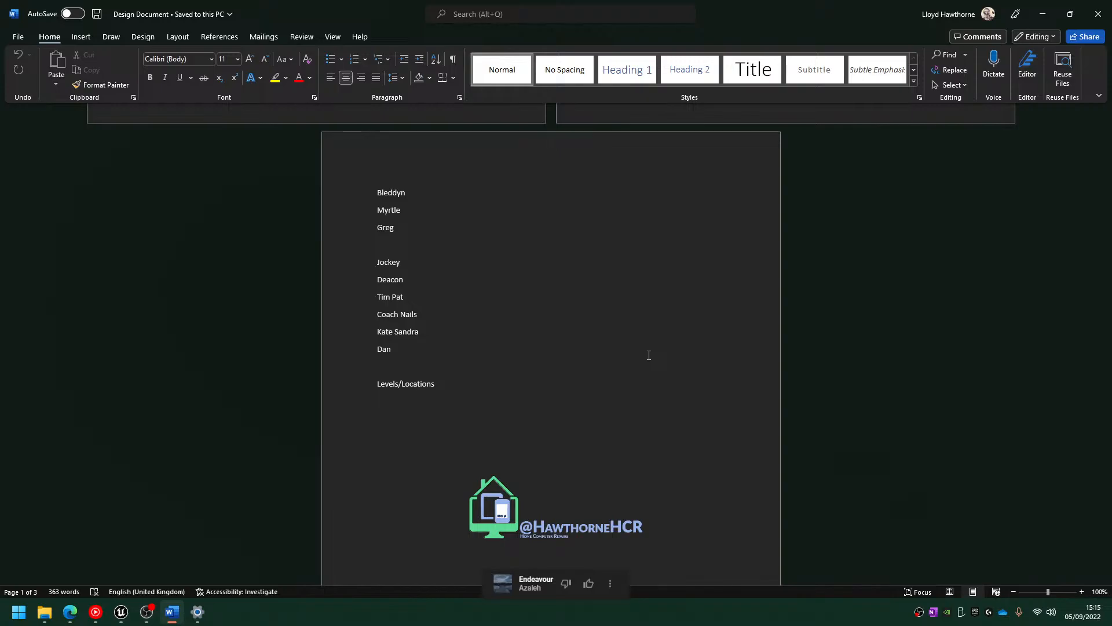
scroll(656, 355, "up", 10)
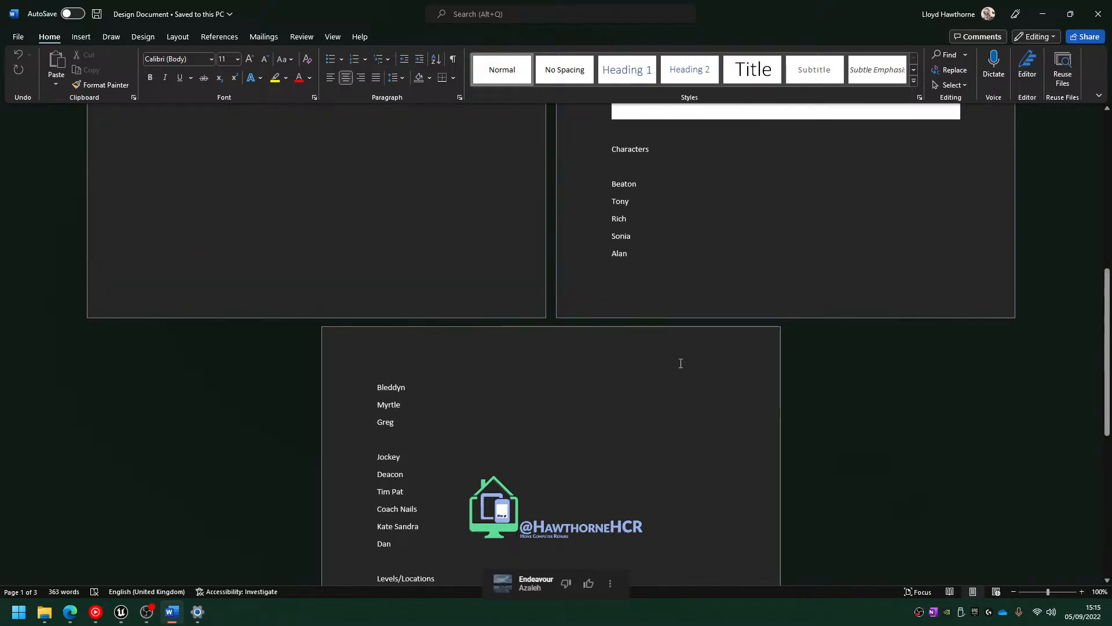
scroll(370, 249, "down", 4)
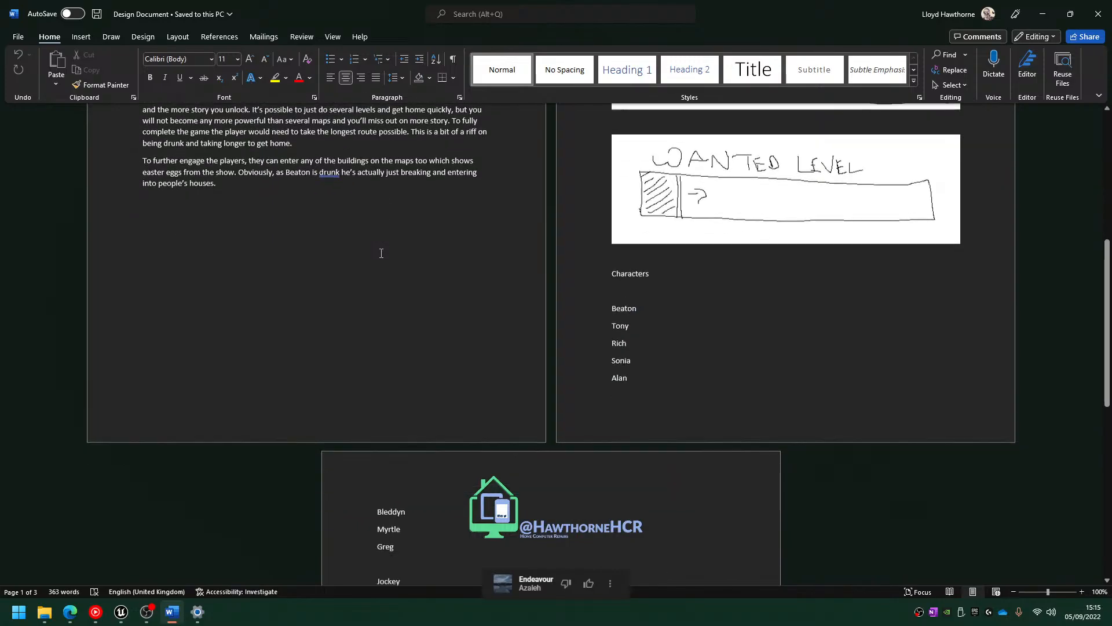
Correct the flagged word in the last overview paragraph by adding a comma after "drunk", and save the document
scroll(377, 251, "up", 1)
left_click(370, 273)
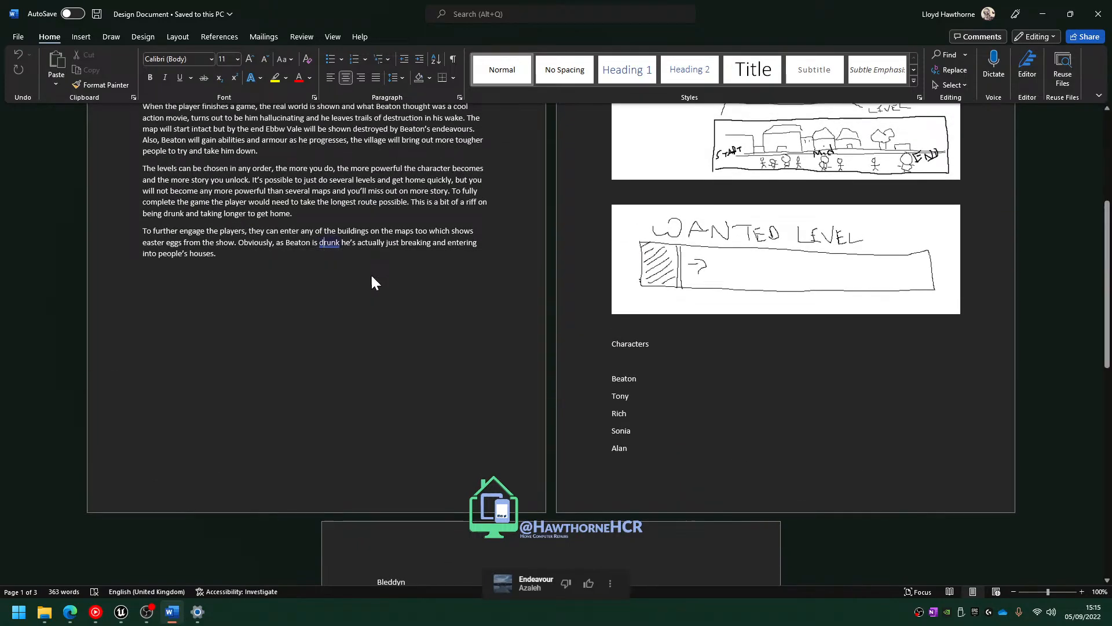
key("ctrl+s")
Review the game overview text and the map, overworld, level and wanted-level sketches on the first two pages
scroll(498, 347, "up", 3)
scroll(504, 347, "down", 9)
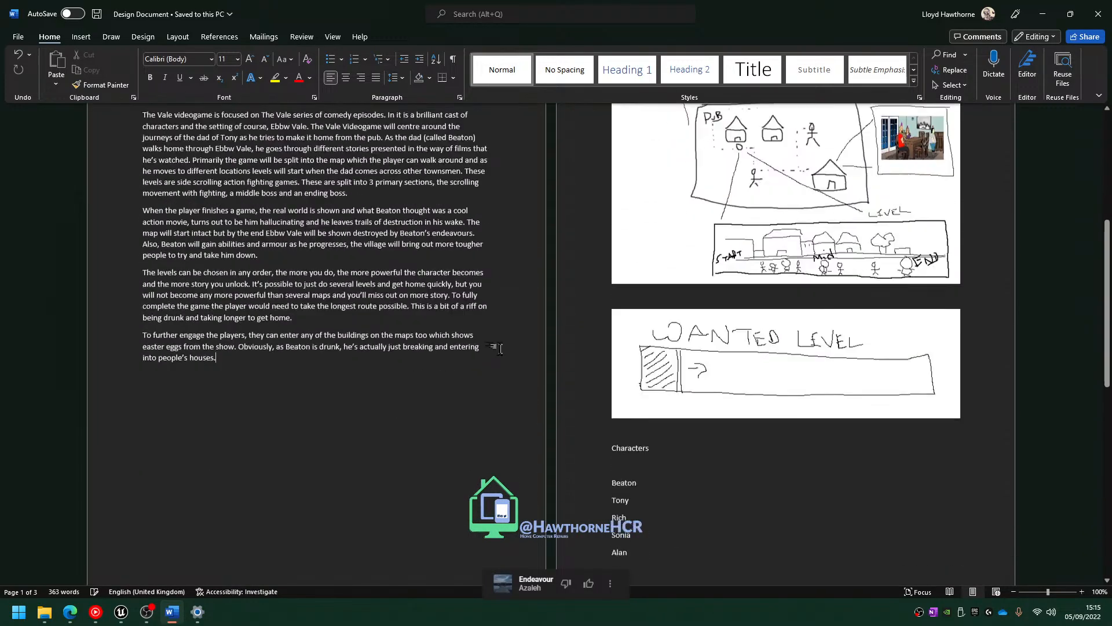
scroll(507, 346, "up", 6)
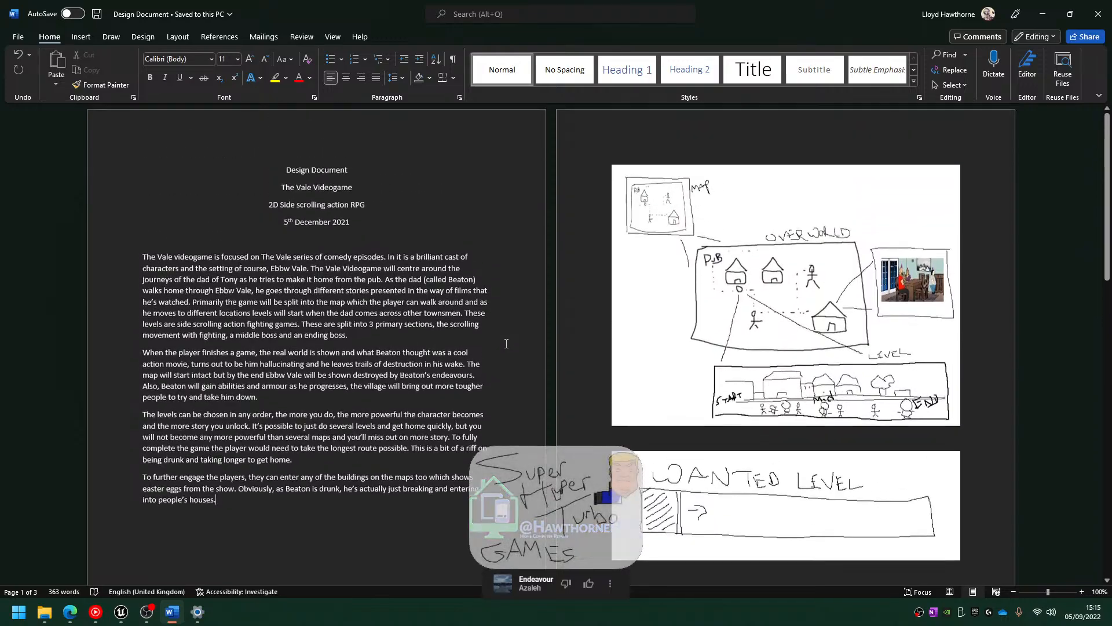
scroll(522, 360, "up", 3)
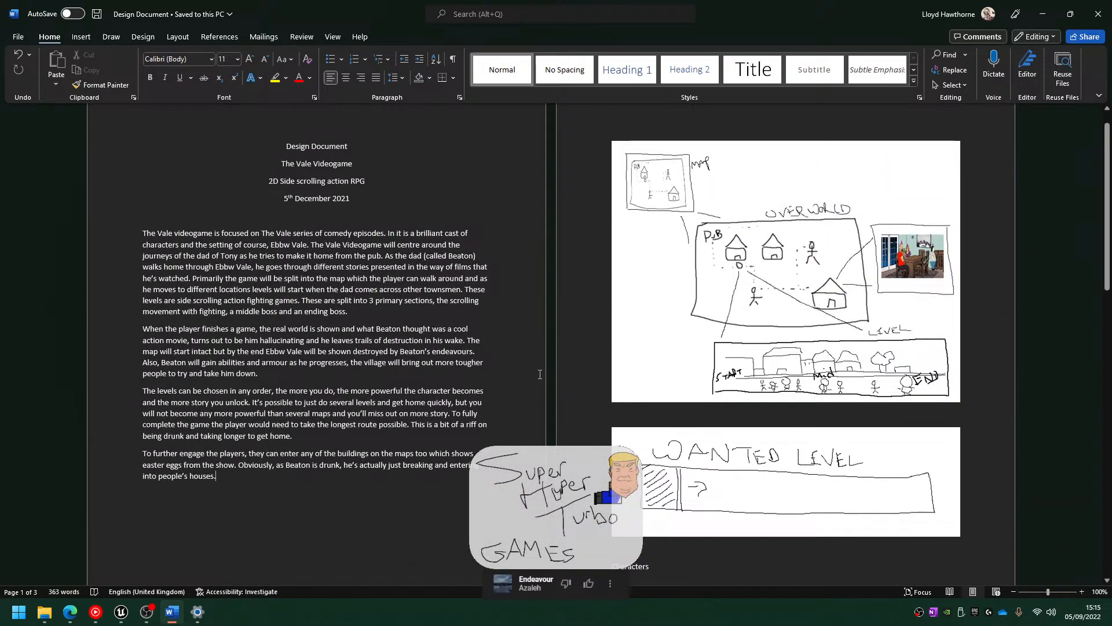
scroll(647, 404, "down", 7)
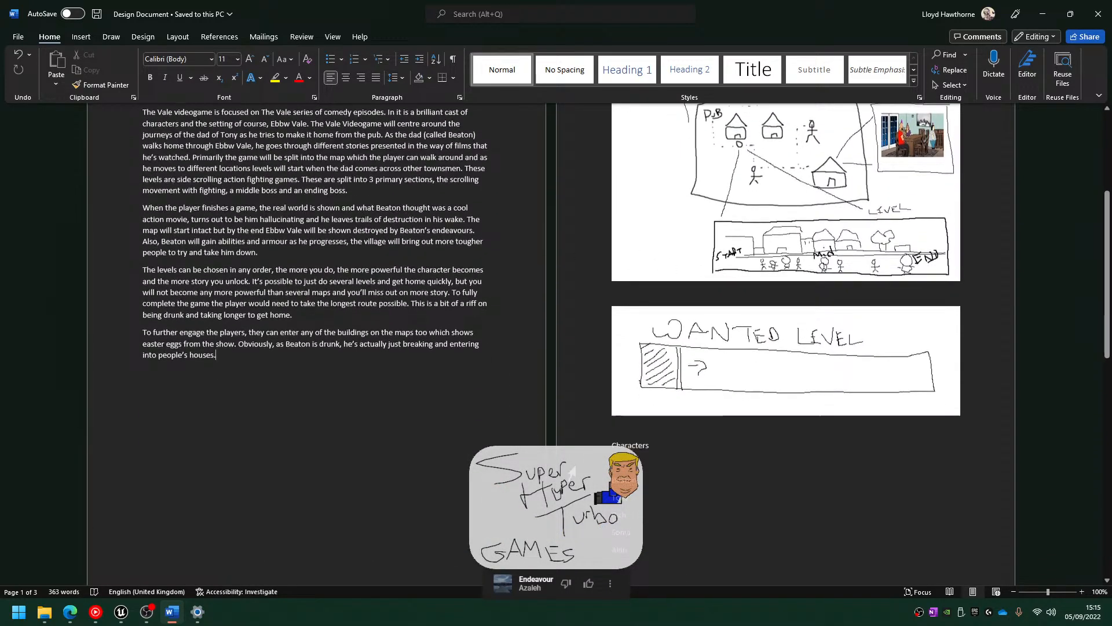
scroll(644, 352, "up", 9)
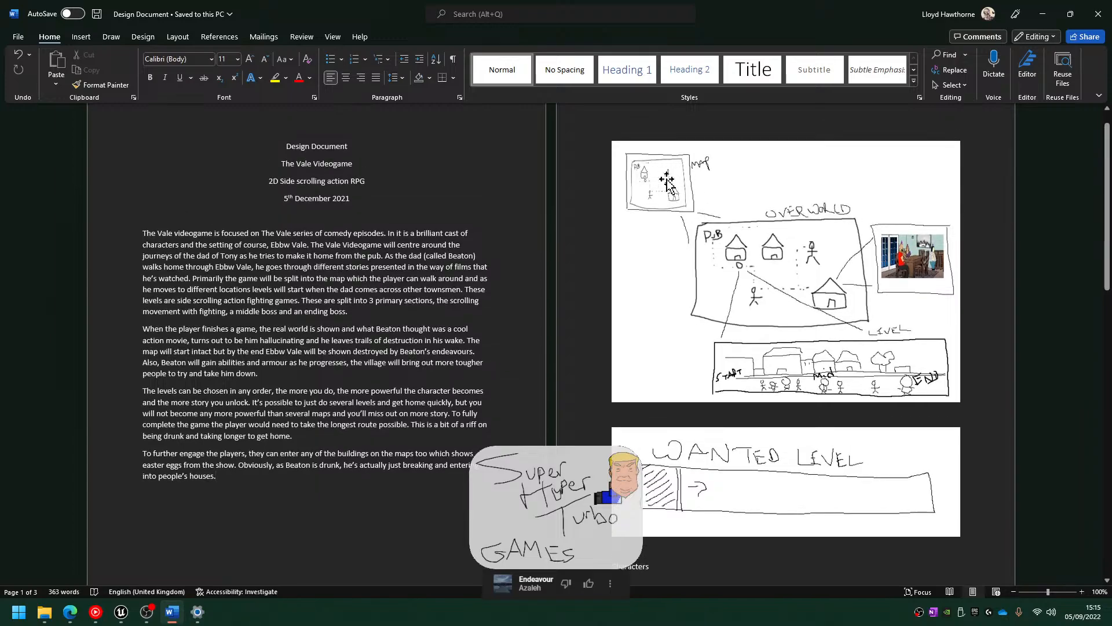
scroll(644, 352, "down", 7)
scroll(644, 352, "down", 5)
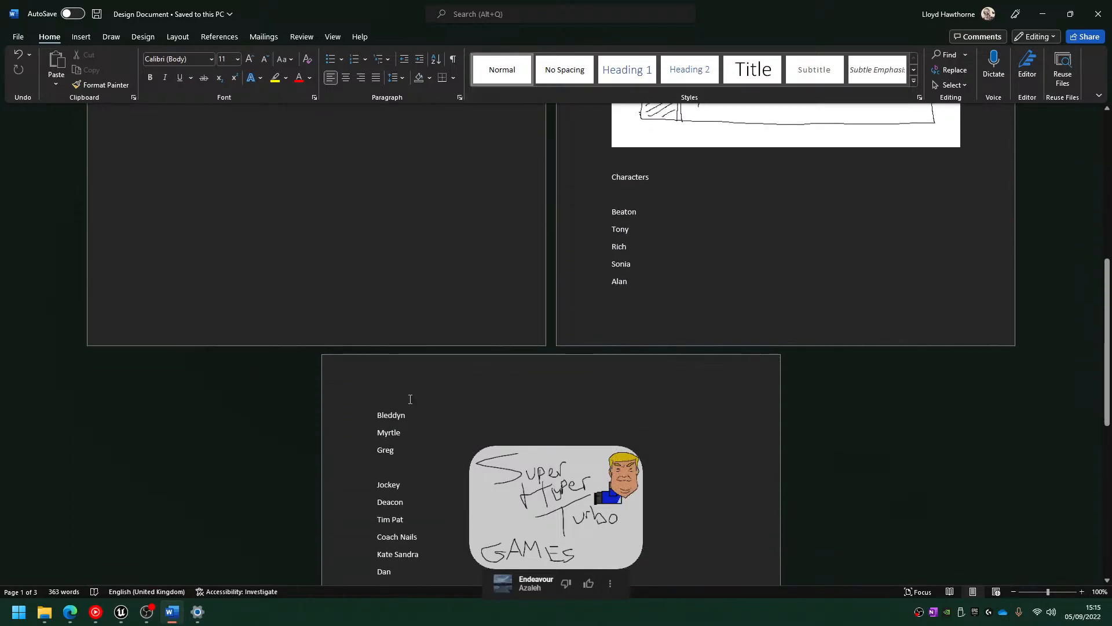
Examine the Characters list and the Levels/Locations heading across the second and third pages
left_click_drag(610, 175, 717, 303)
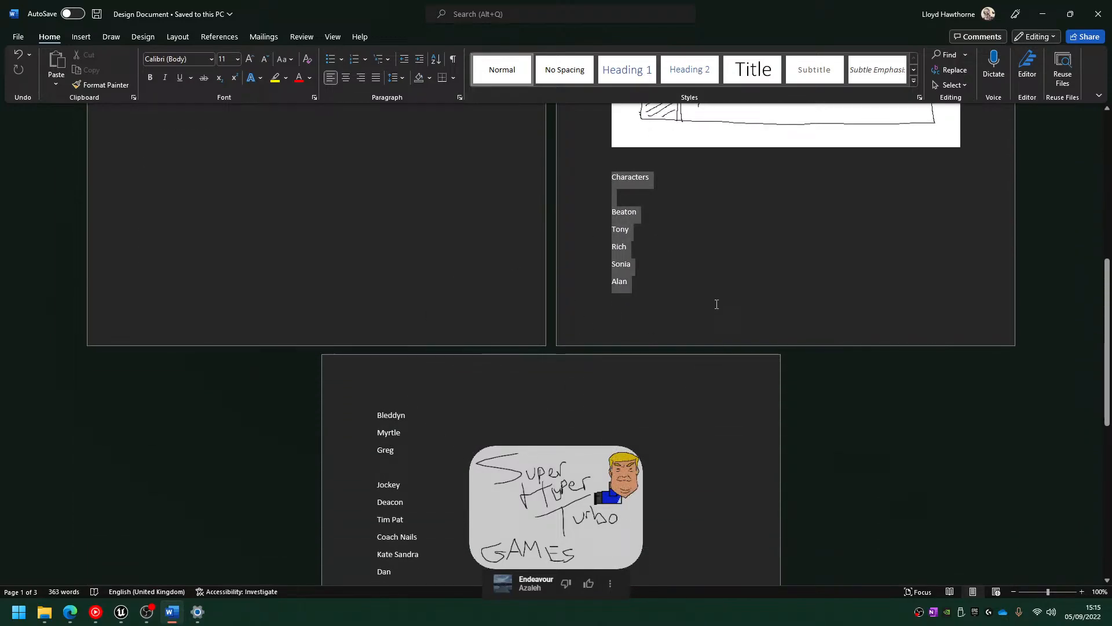
left_click(596, 378)
left_click_drag(608, 211, 580, 231)
left_click(648, 260)
scroll(542, 373, "down", 7)
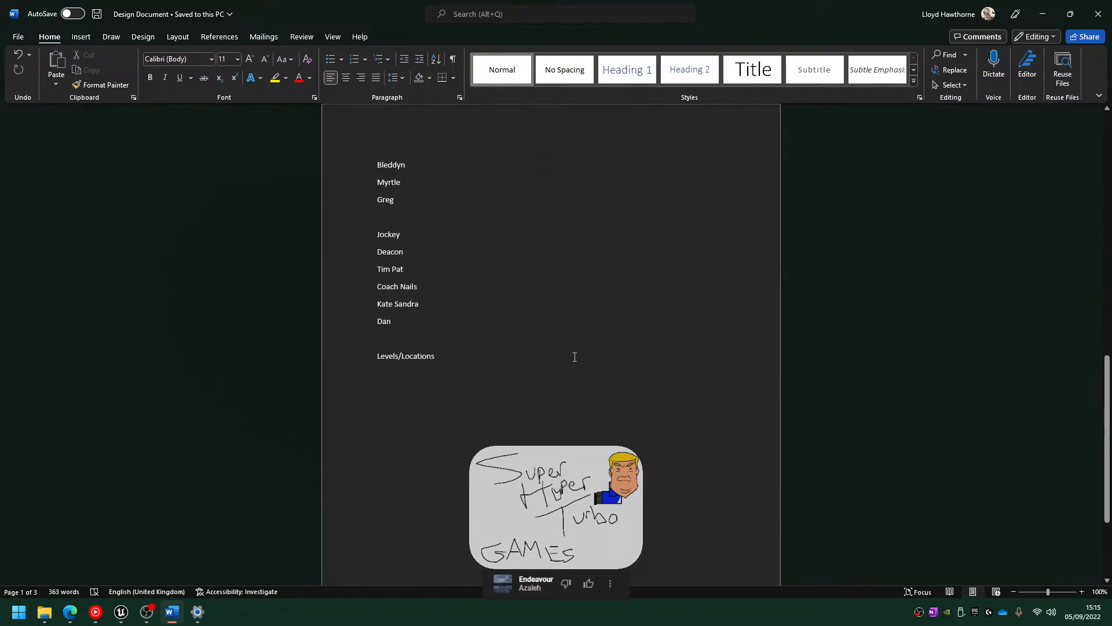
scroll(494, 410, "up", 16)
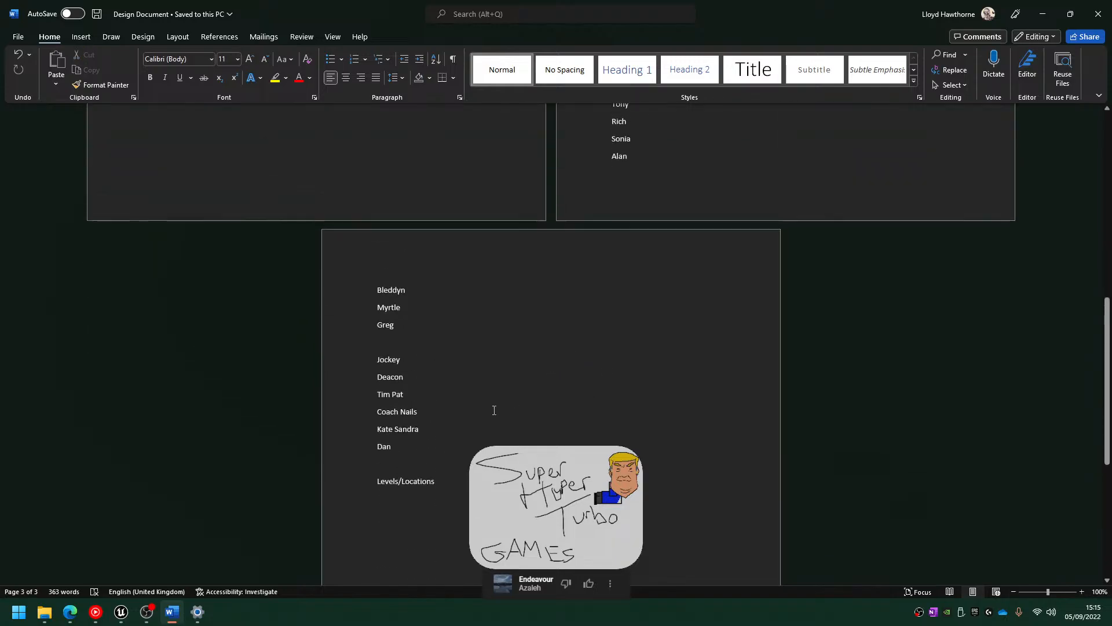
scroll(611, 412, "down", 8)
scroll(611, 412, "down", 7)
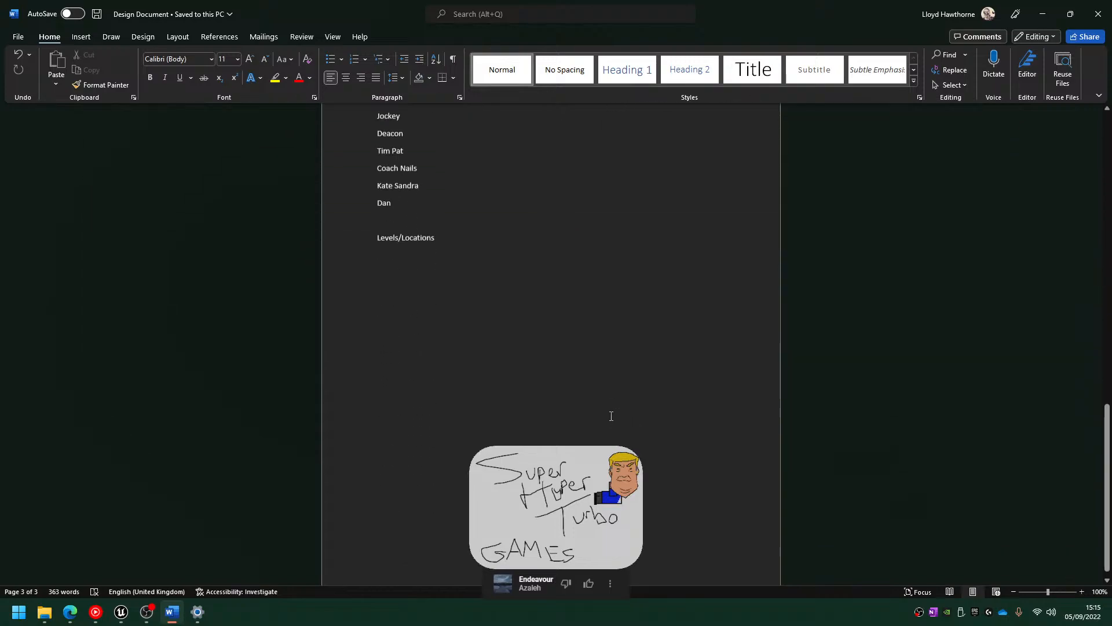
scroll(611, 414, "up", 3)
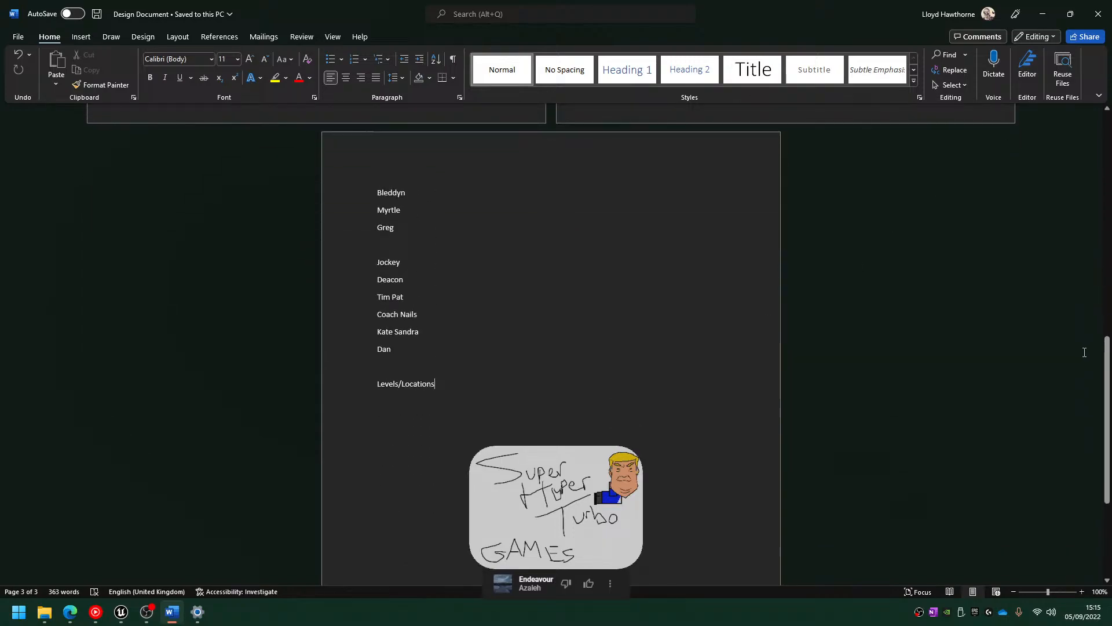
left_click_drag(1107, 380, 1107, 295)
scroll(737, 340, "down", 5)
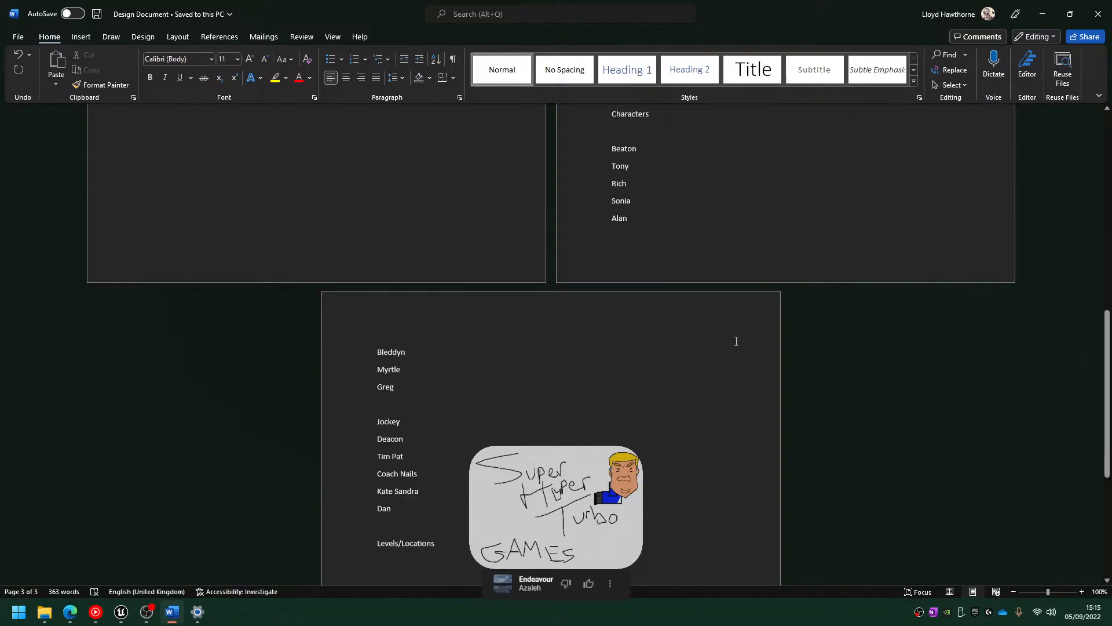
Switch back to Unreal Editor and examine the platform with the table and chairs from several angles
left_click(1041, 13)
left_click_drag(445, 317, 440, 348)
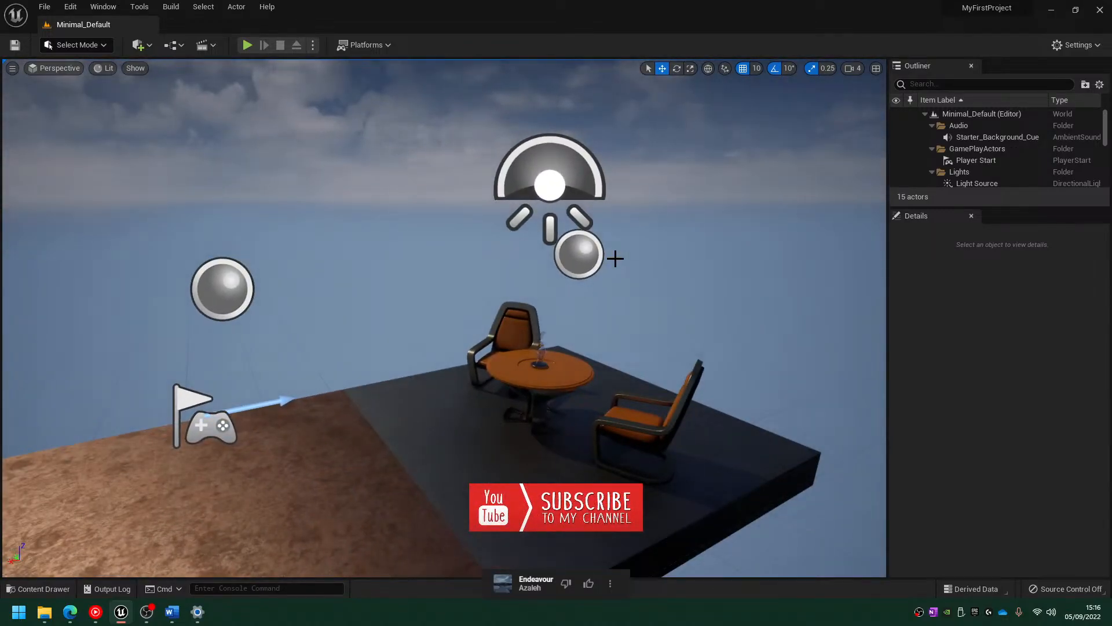
key("d")
left_click_drag(580, 291, 78, 294)
left_click_drag(605, 204, 611, 186)
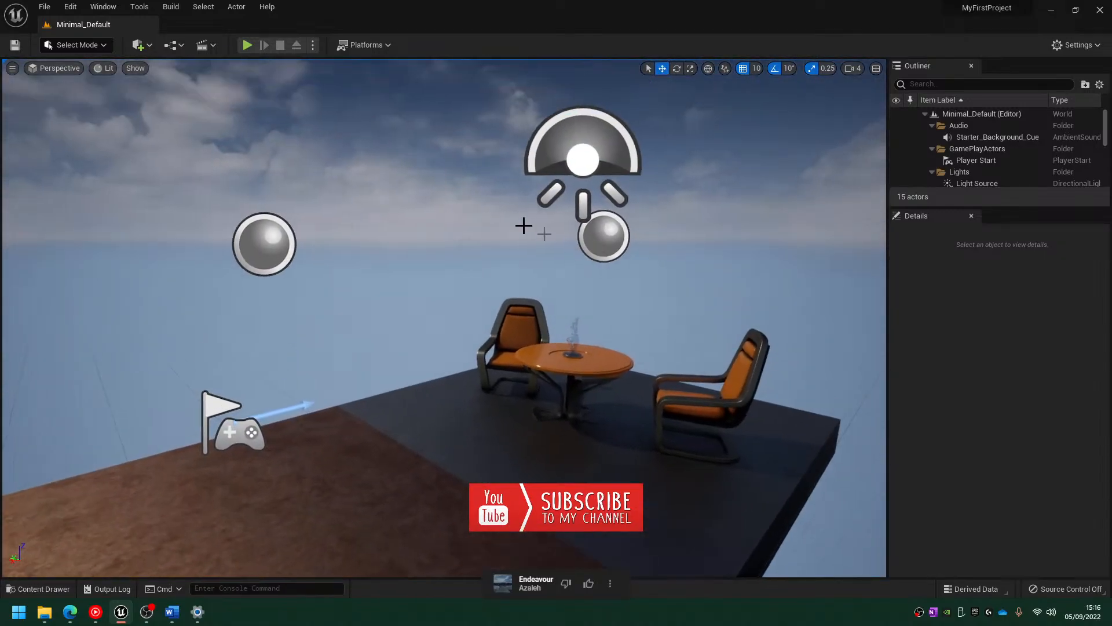
left_click_drag(569, 305, 491, 302)
key("w")
key("s")
key("s")
key("s")
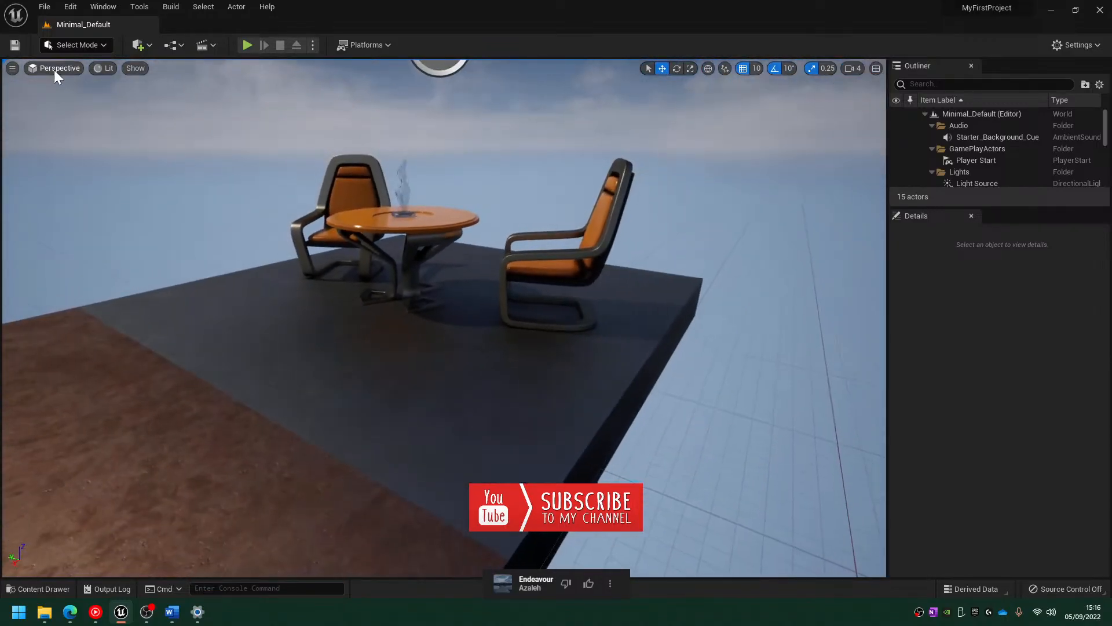
View the level in the Top, Bottom and Left orthographic views
left_click(54, 69)
left_click(61, 112)
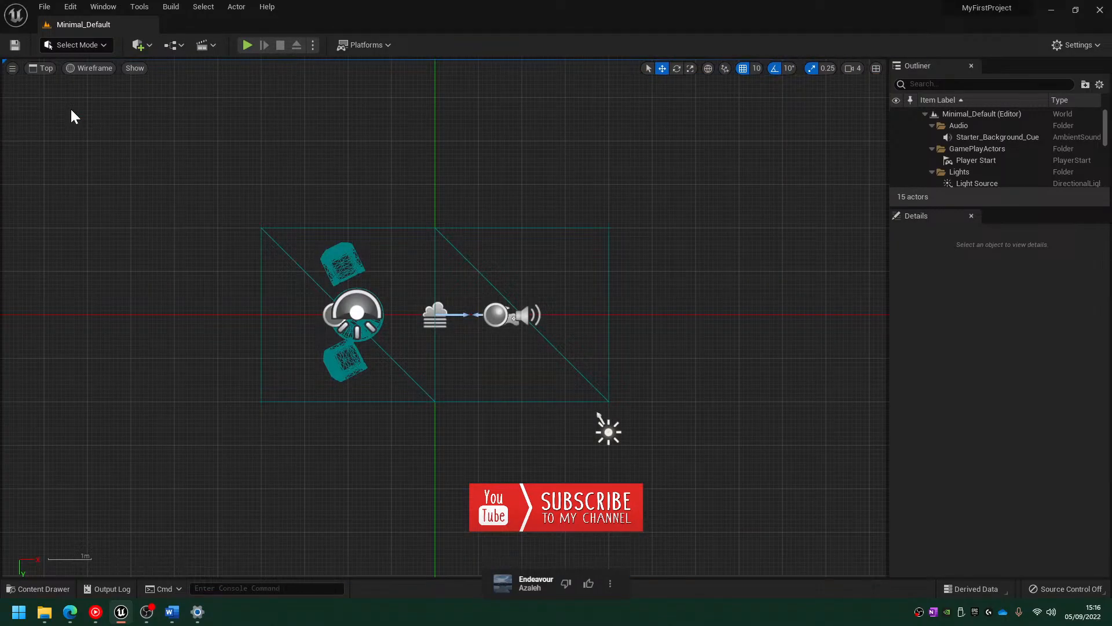
left_click(46, 68)
left_click(98, 123)
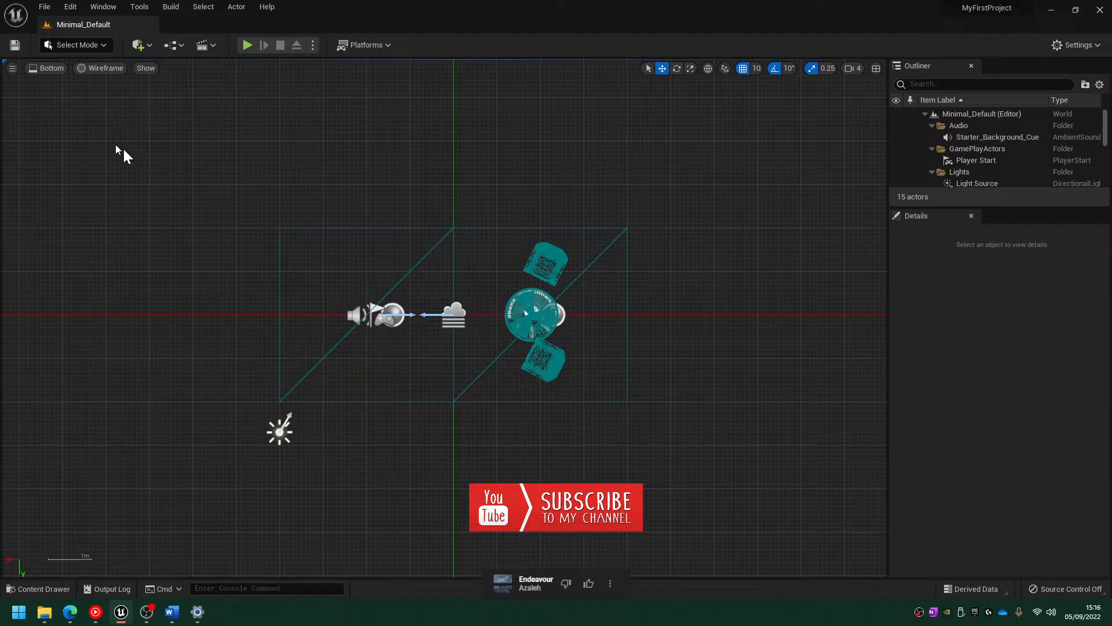
left_click(59, 71)
left_click(72, 135)
View the level in the Right and Front orthographic views, and return the viewport to Perspective
left_click(45, 67)
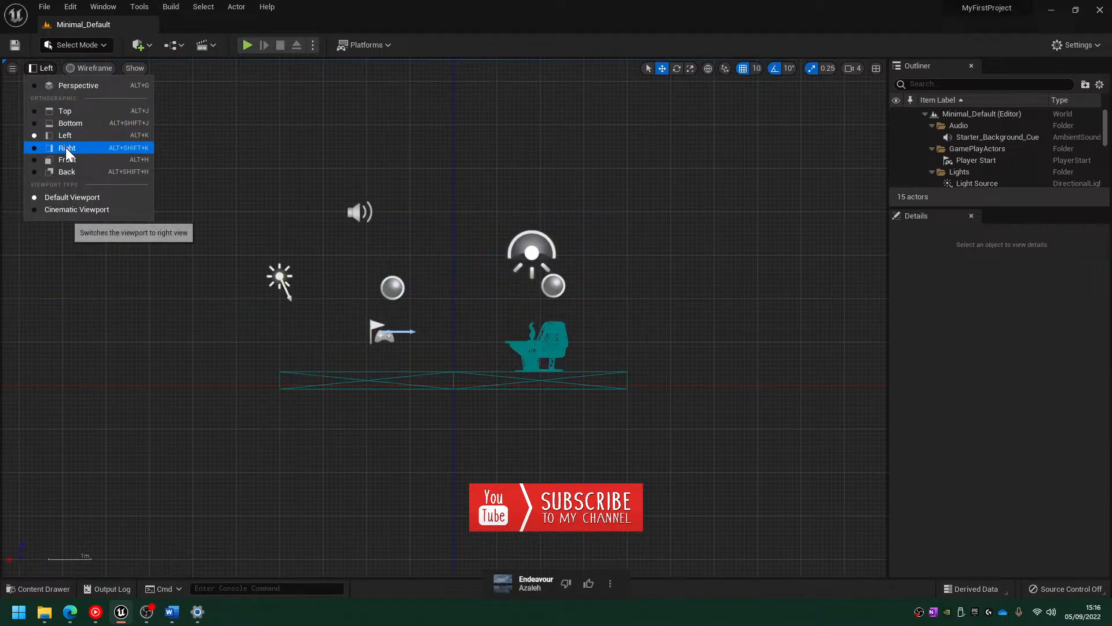
left_click(67, 148)
left_click(47, 68)
left_click(68, 159)
left_click(47, 68)
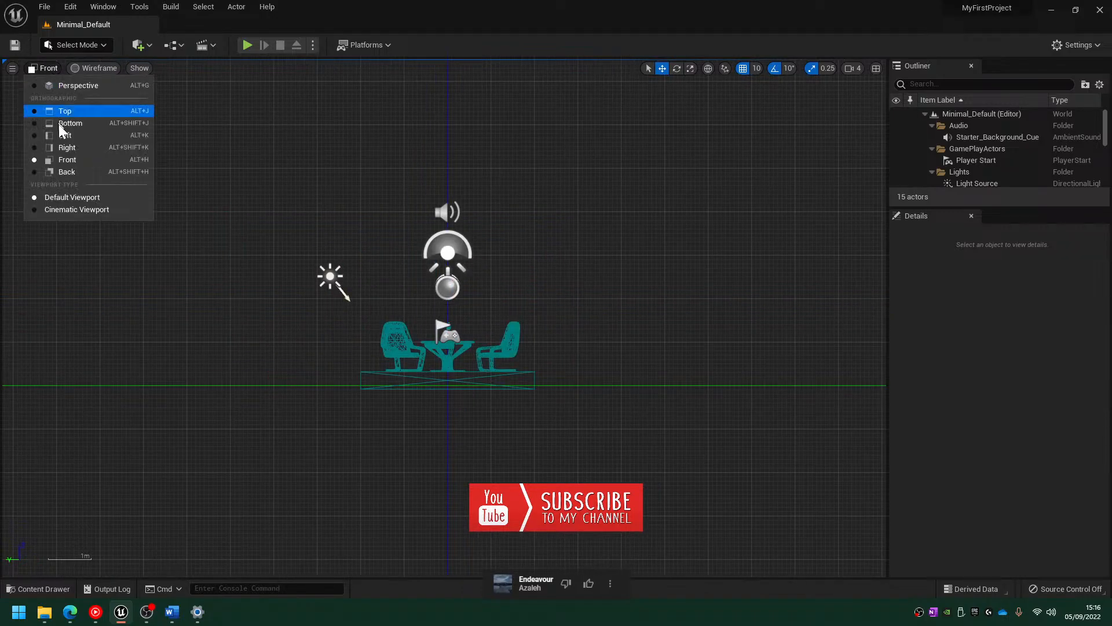
left_click(84, 85)
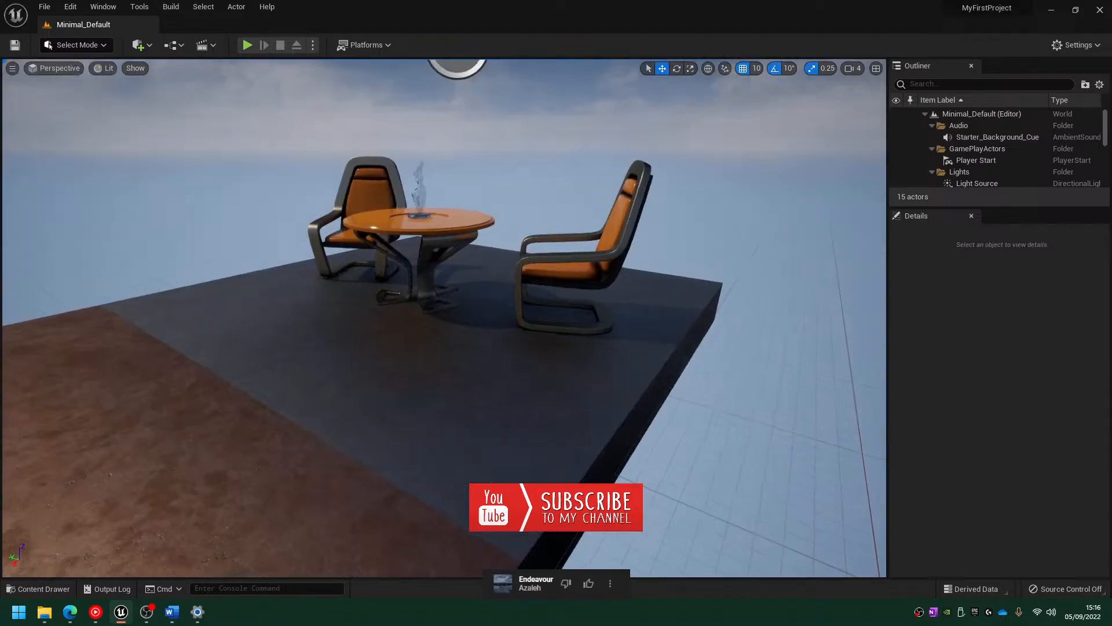
Switch to the Word design document and add the line "What are we making?" below the first page's last paragraph
mouse_move(464, 241)
left_mouse_down()
mouse_move(426, 194)
mouse_move(472, 249)
mouse_move(464, 241)
left_mouse_up()
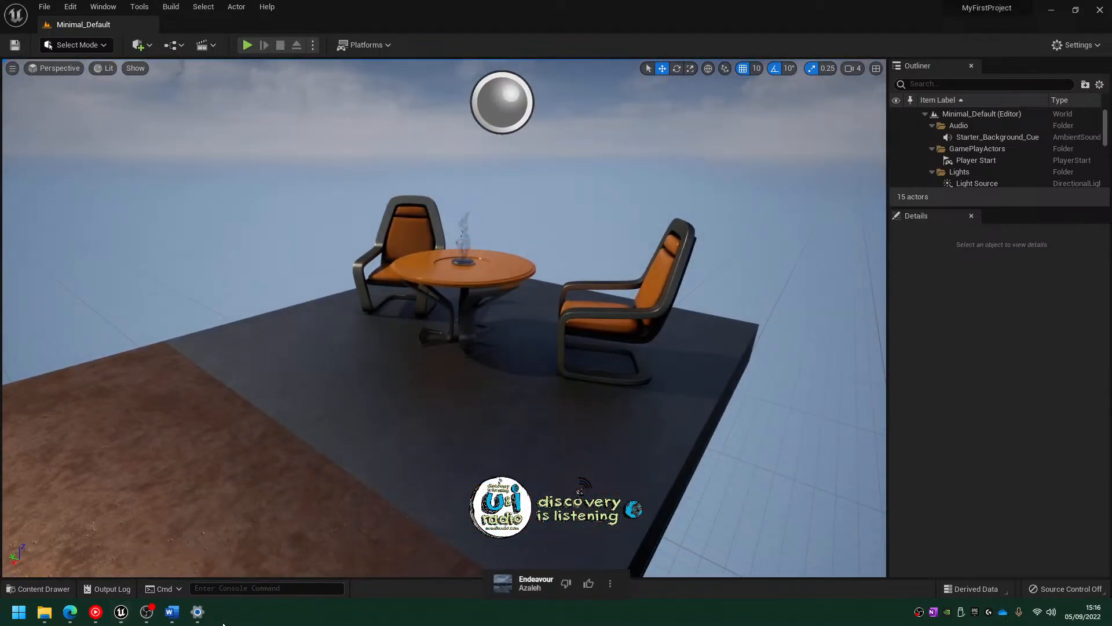
left_click(172, 611)
scroll(480, 458, "up", 10)
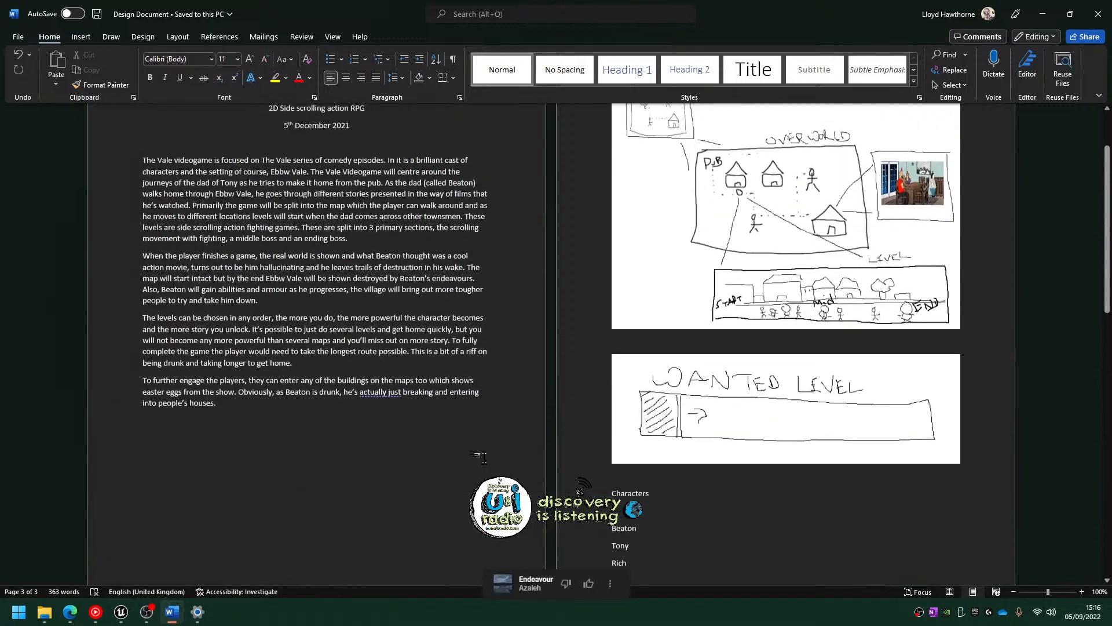
scroll(480, 458, "down", 5)
scroll(371, 348, "up", 3)
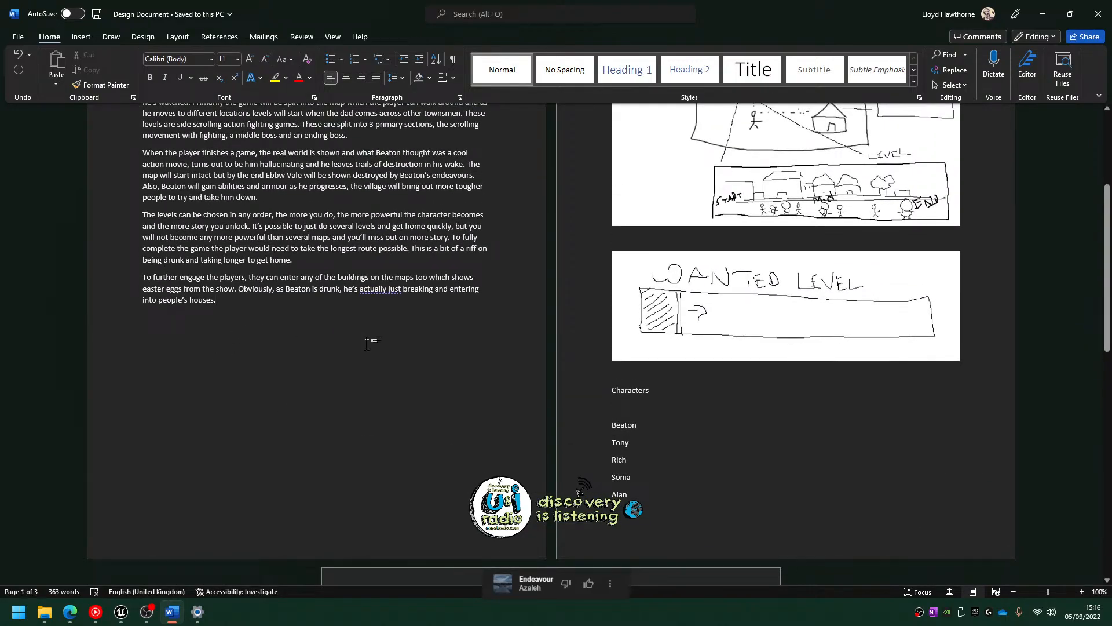
type("W")
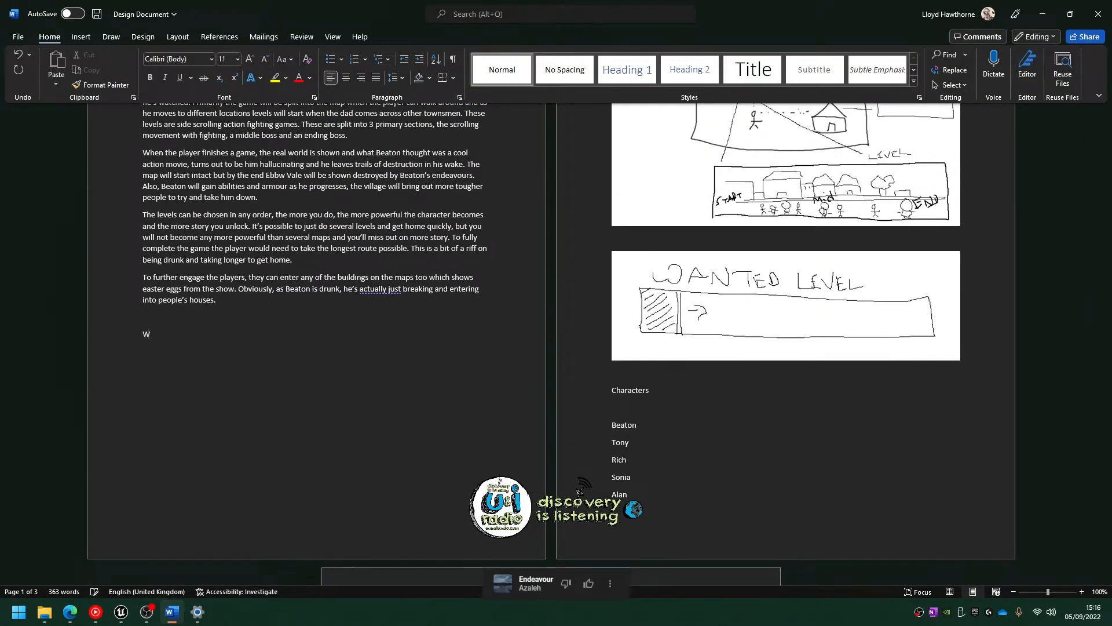
type("hat are we making?")
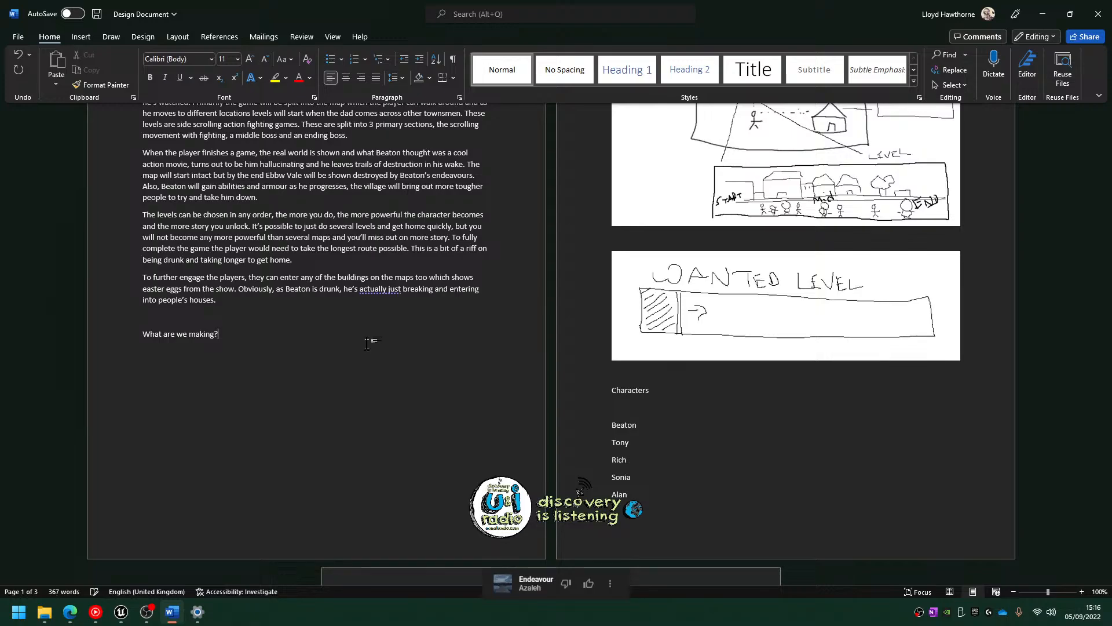
Add the lines "Make a demonstration of the Vale Videogame." and "Overworld" below the question
key("Return")
key("Return")
key("BackSpace")
key("BackSpace")
key("BackSpace")
key("BackSpace")
key("BackSpace")
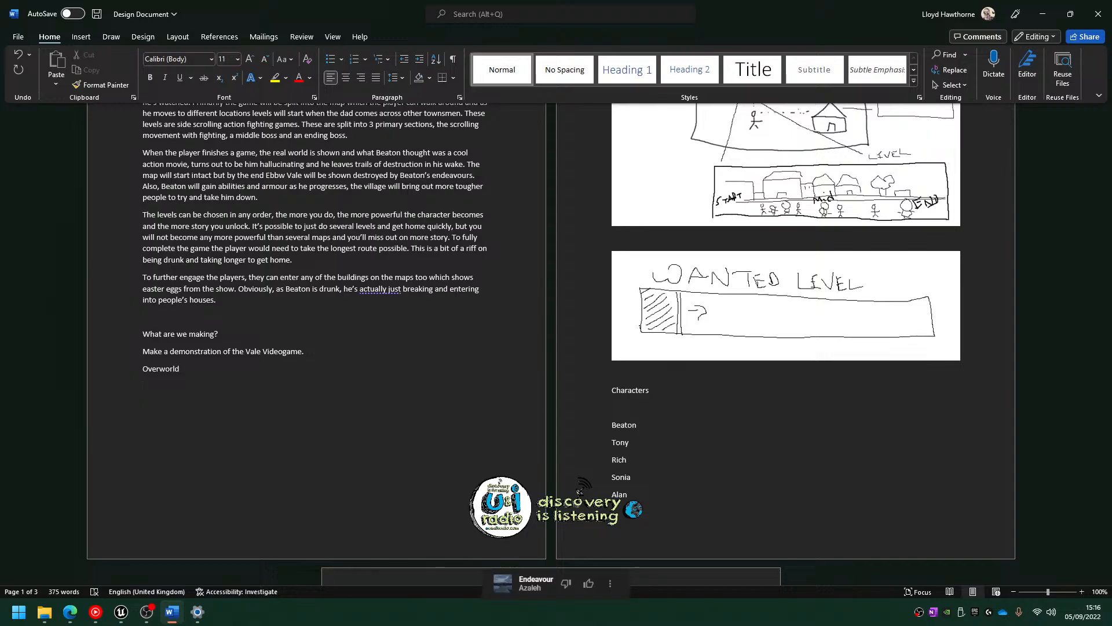
Add the lines "2 levels, one tutorial level and one fighting level" and "2 areas to explore on the overworld"
type("ls, one tut")
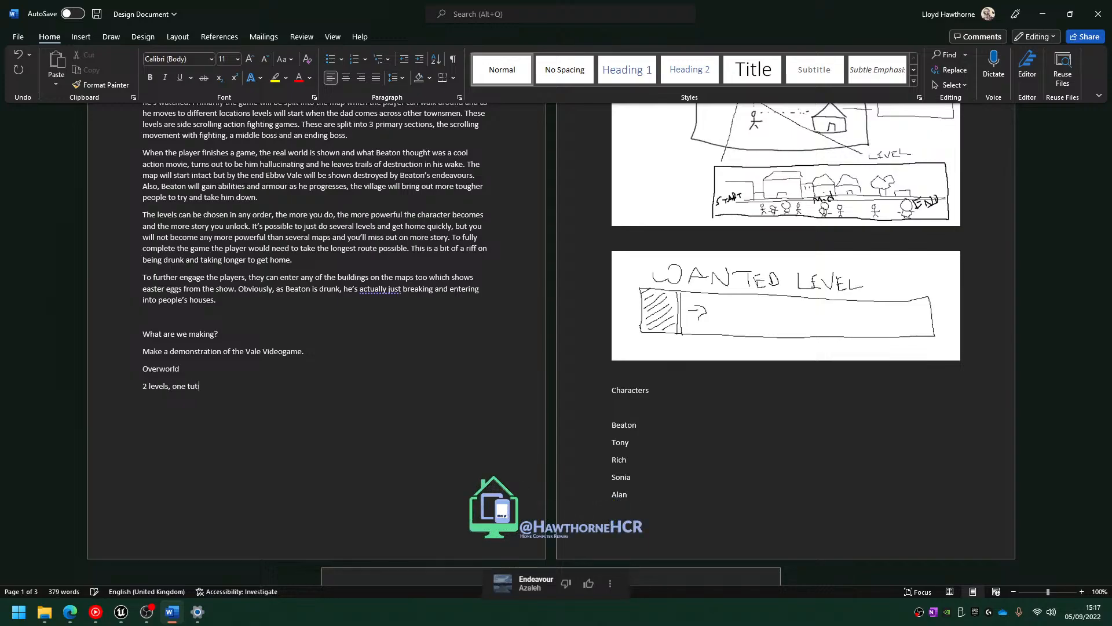
type("orial level")
key("End")
type("and one fighting level")
key("Return")
type("2 areas ")
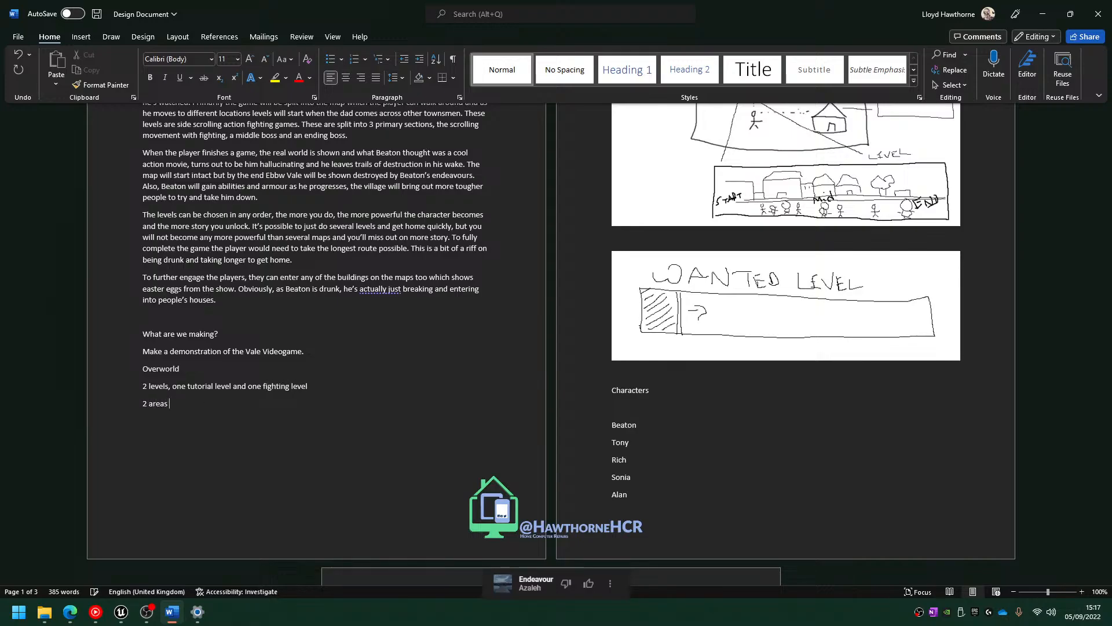
type("to explore on the overworld")
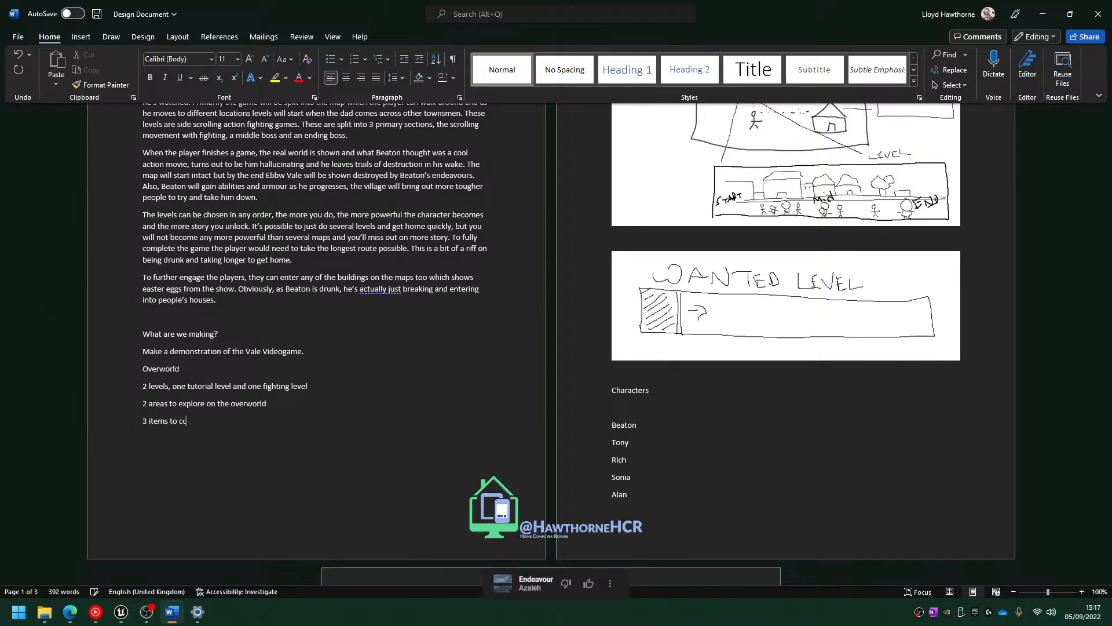
Add the lines "3 items to collect (collectibles)", "3 weapons/attack items" and "3 armour/defensive items"
key("Return")
type("3 weapons")
key("BackSpace")
key("BackSpace")
key("BackSpace")
key("BackSpace")
key("BackSpace")
key("BackSpace")
key("BackSpace")
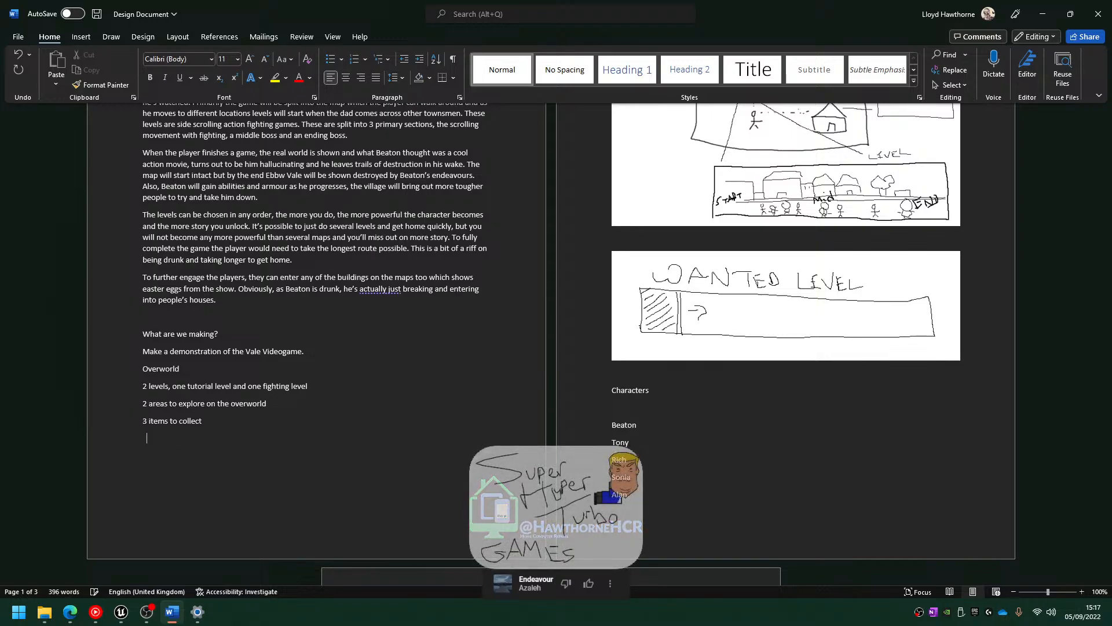
type("weapon")
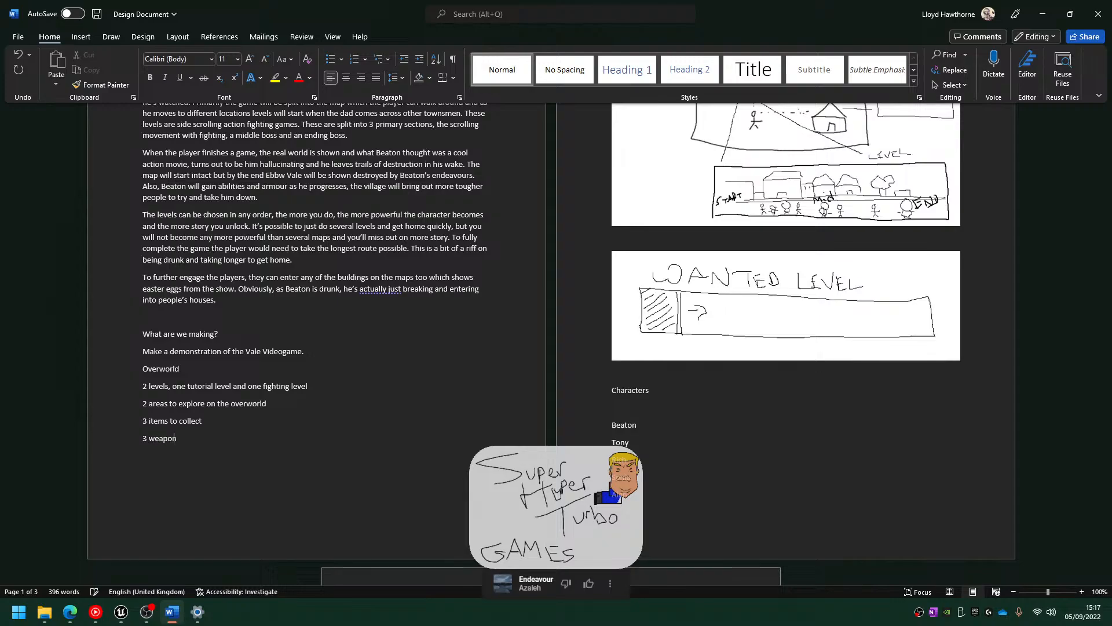
type("s 3 armour/defensive items")
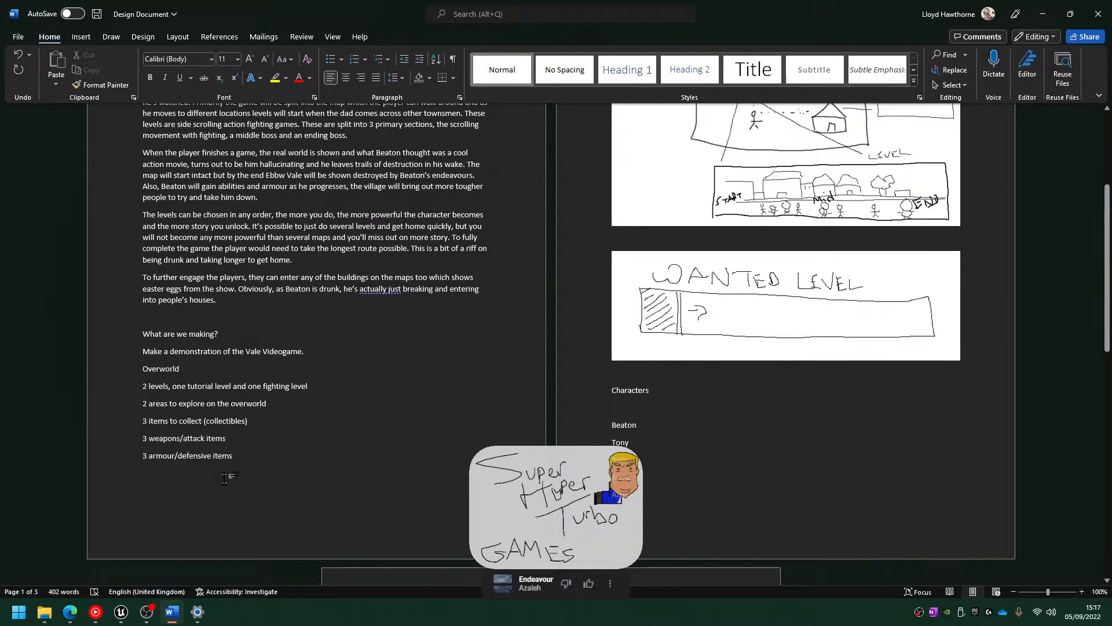
End the list with the lines "The beginning and end of the game" and "Music and sound"
type("A")
type("he begin")
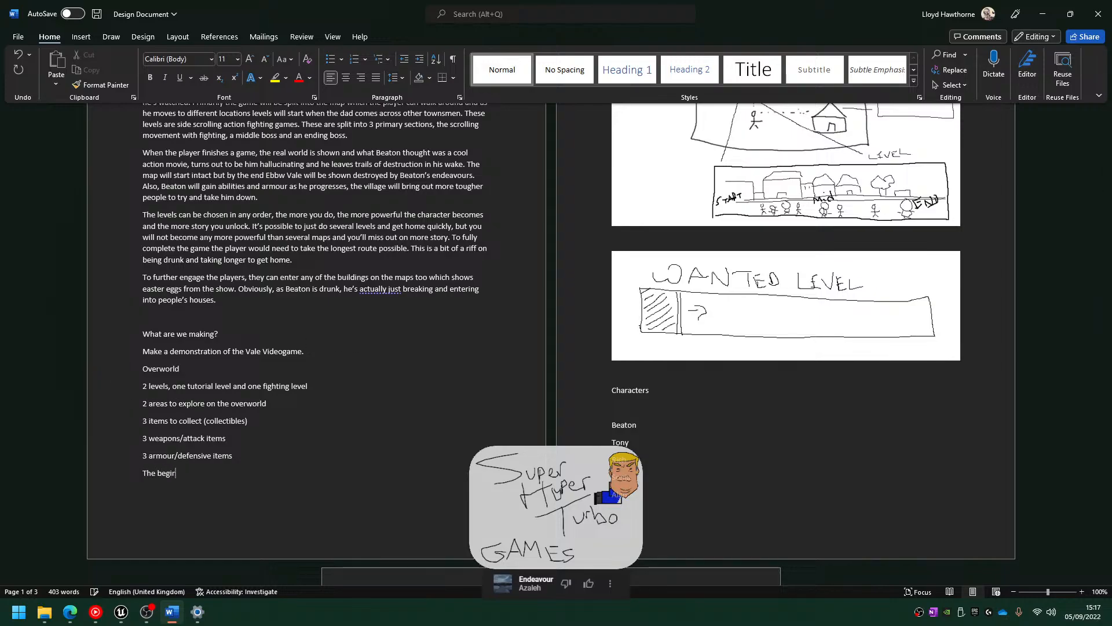
type("ning and e")
type("ic and")
type(" sound")
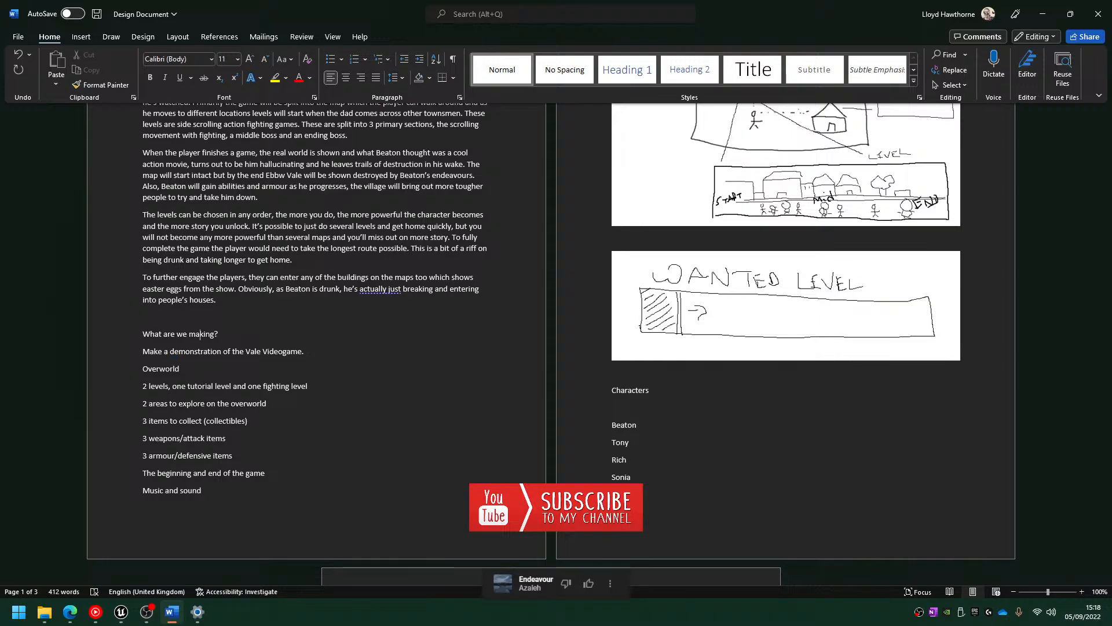
Put the "What are we making?" list on its own page with page breaks before the heading and after "Music and sound"
key("ctrl+Return")
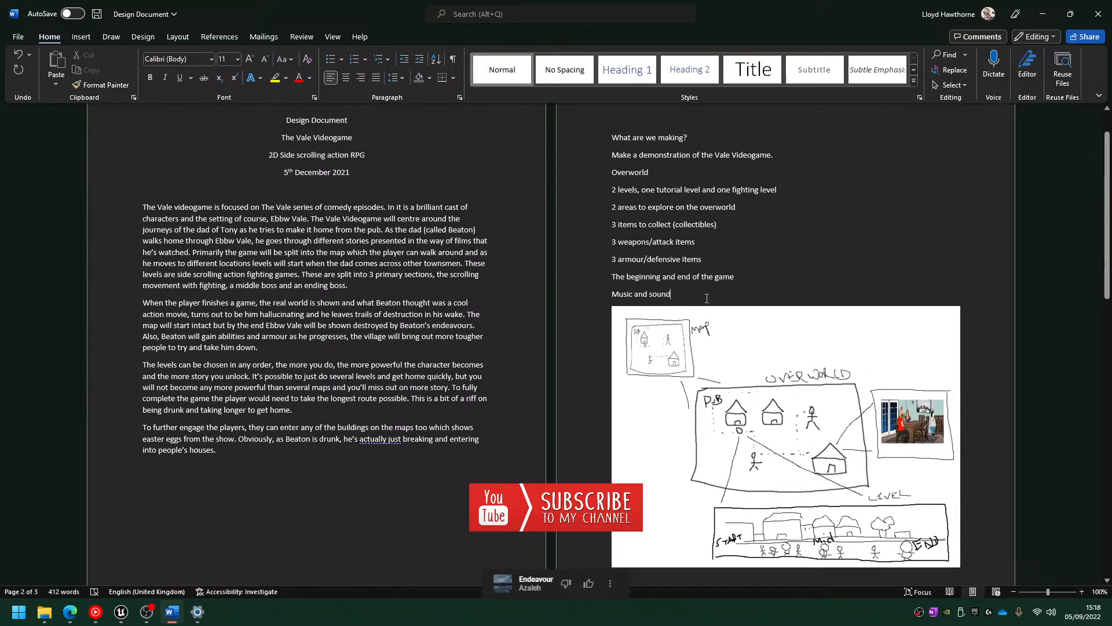
left_click(713, 295)
key("ctrl+Return")
scroll(736, 259, "up", 4)
scroll(733, 259, "up", 3)
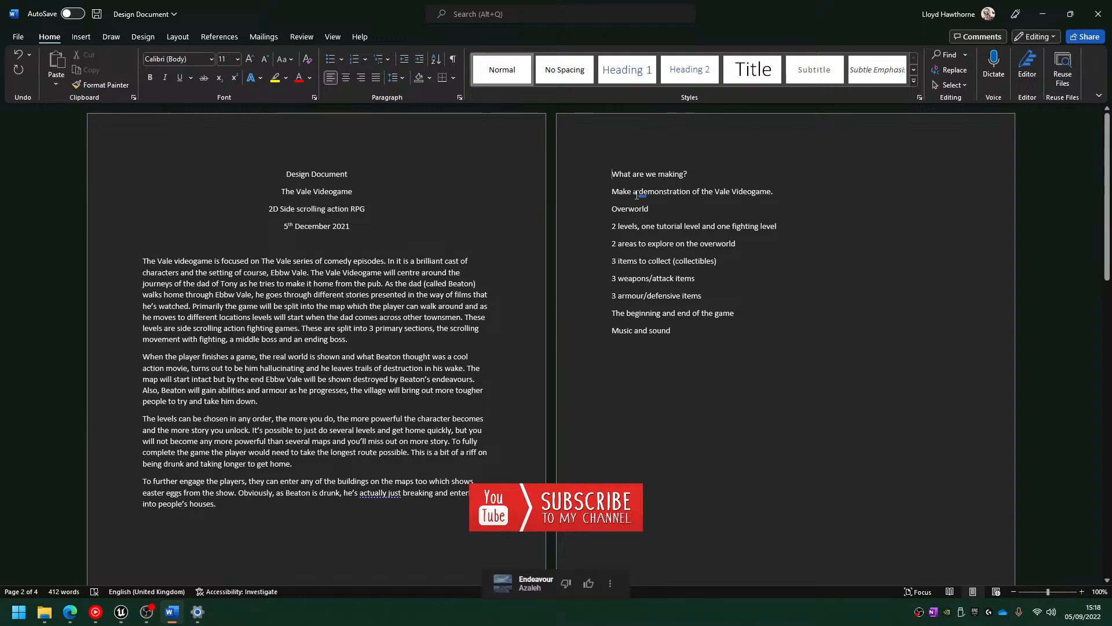
left_click(730, 171)
key("Down")
key("Down")
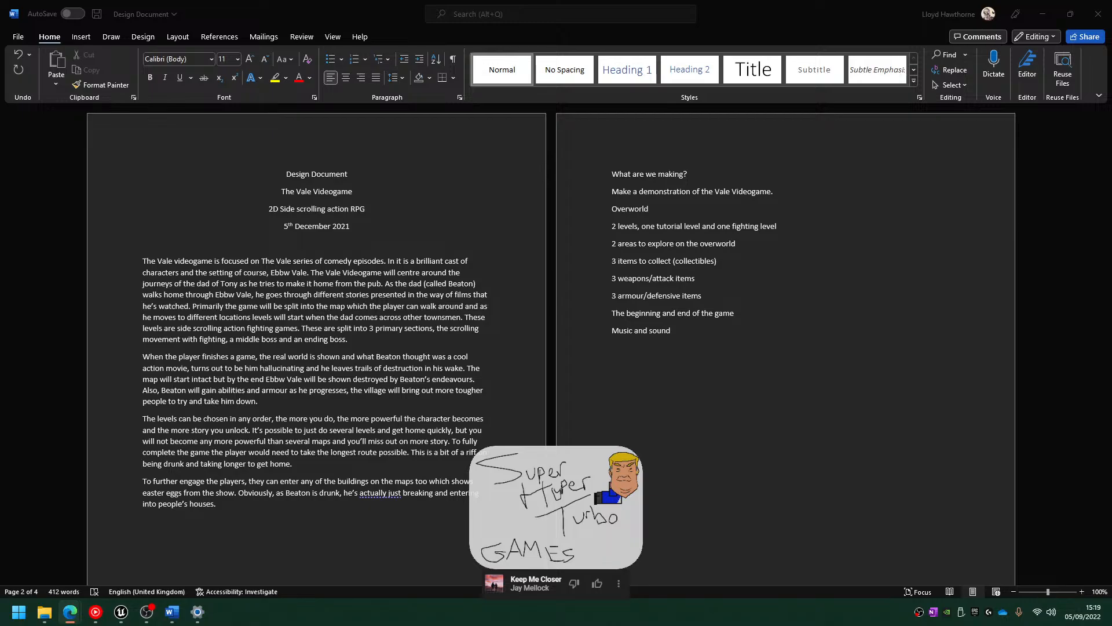
Set Microsoft Edge's volume to 10 in the Windows volume mixer and close Settings
left_click(1053, 613)
left_click(1054, 616)
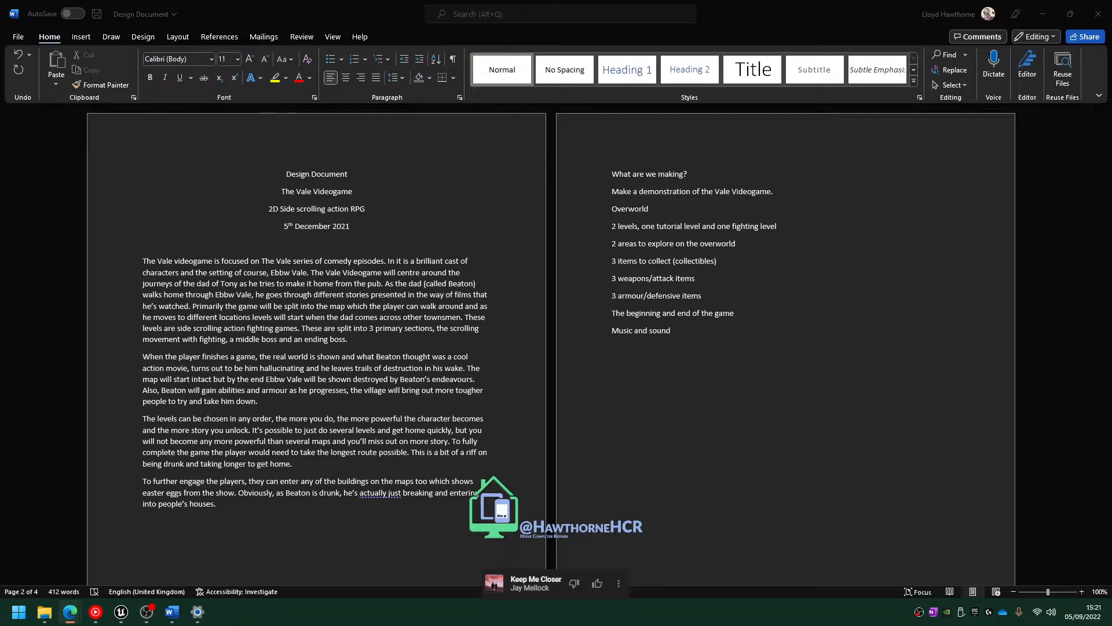
left_click(1045, 611)
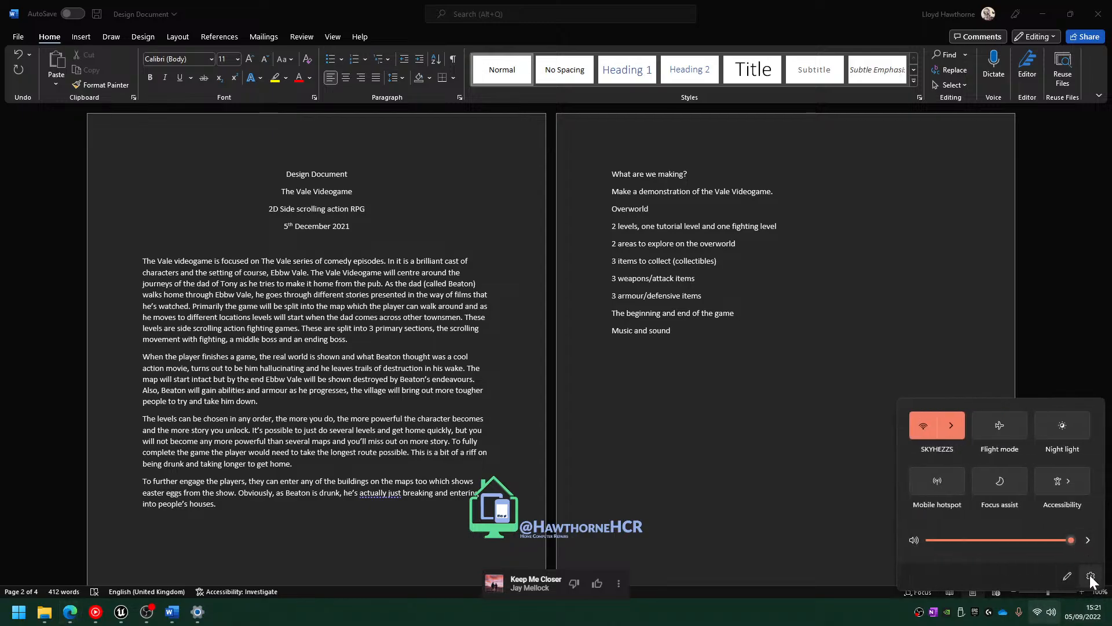
right_click(1052, 611)
left_click(1042, 565)
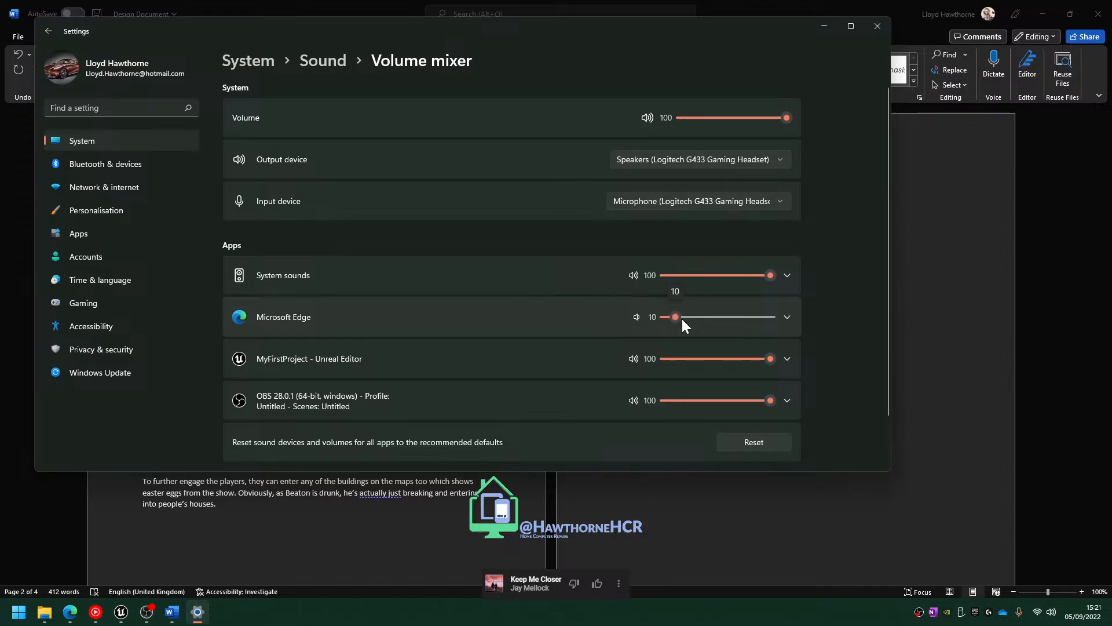
left_click(877, 26)
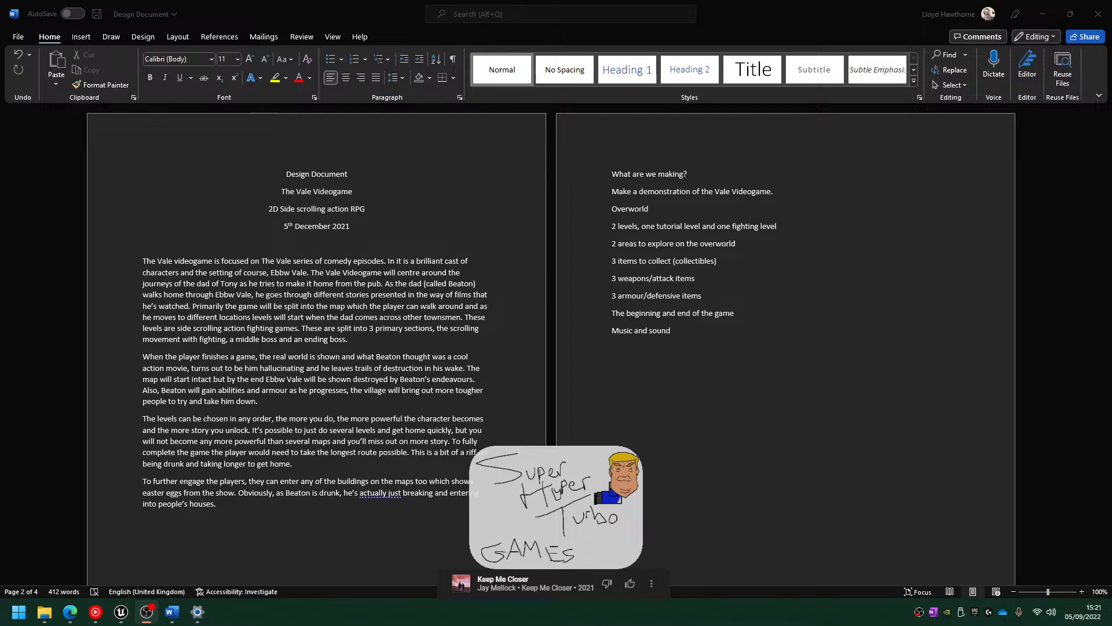
left_click(616, 403)
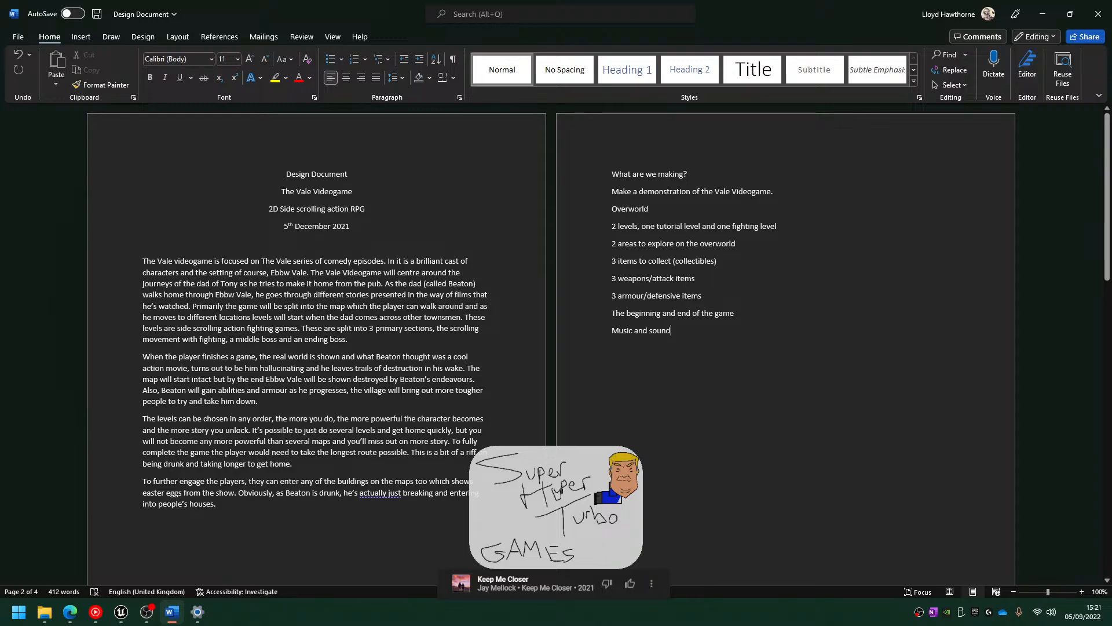
key("alt+Tab")
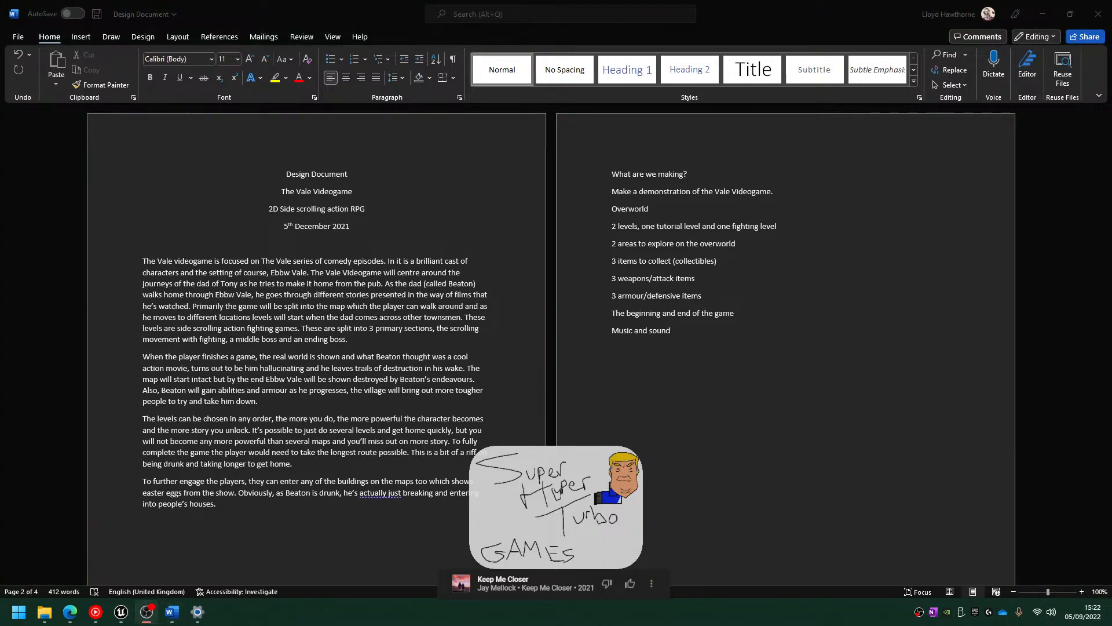
Return to the design document and insert the line "Main character – Beaton" below "3 armour/defensive items"
left_click(854, 341)
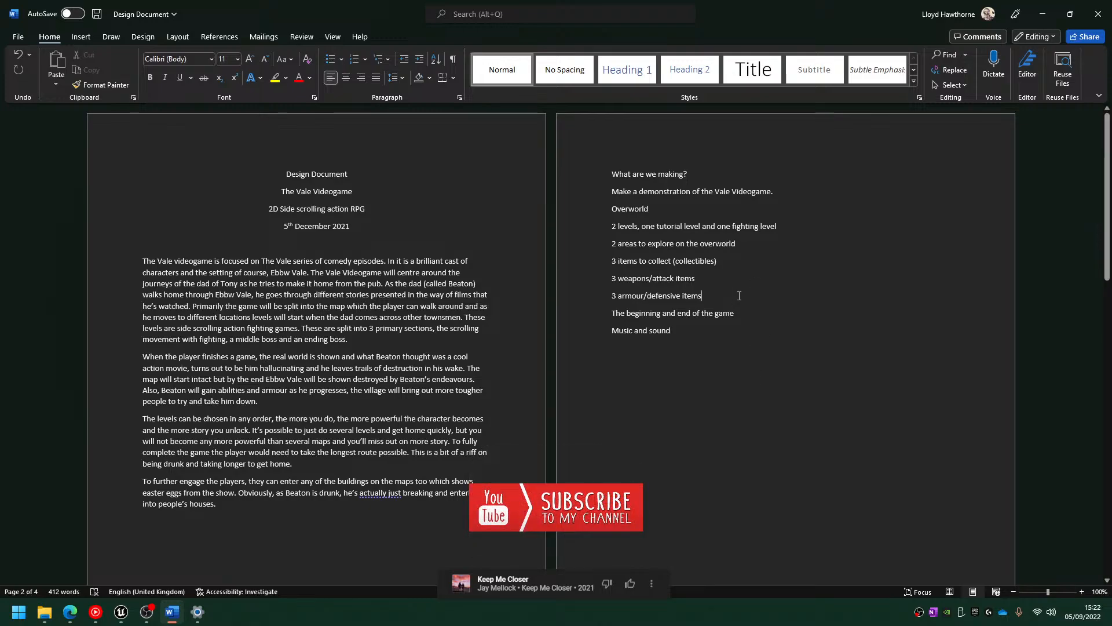
key("Return")
type("Main chaar")
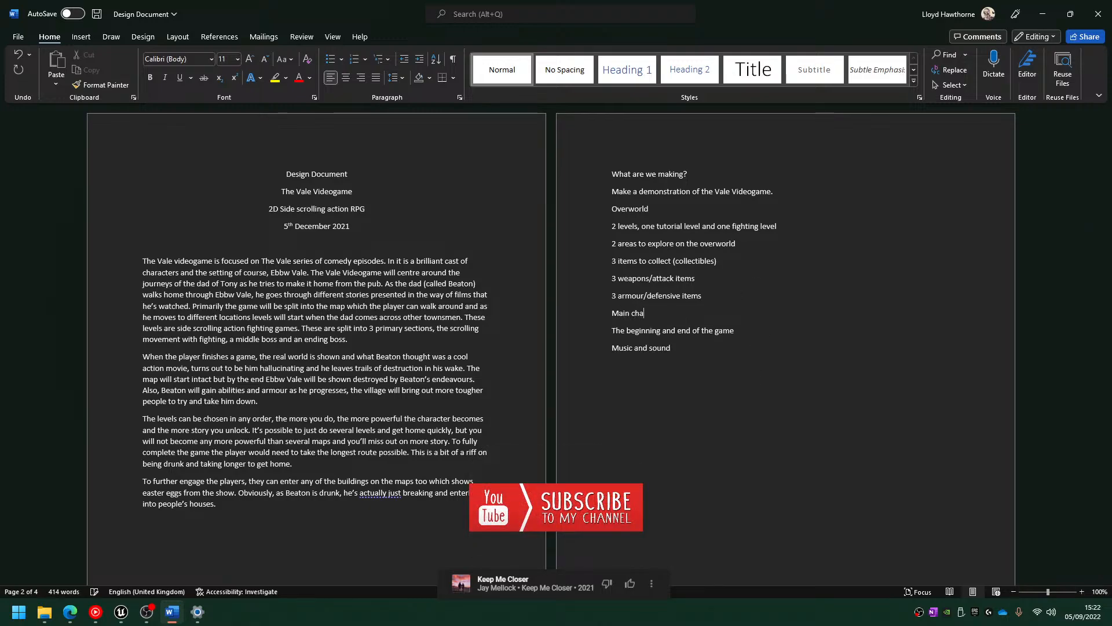
key("BackSpace")
key("BackSpace")
type("racter -")
type(" Beaton")
key("Return")
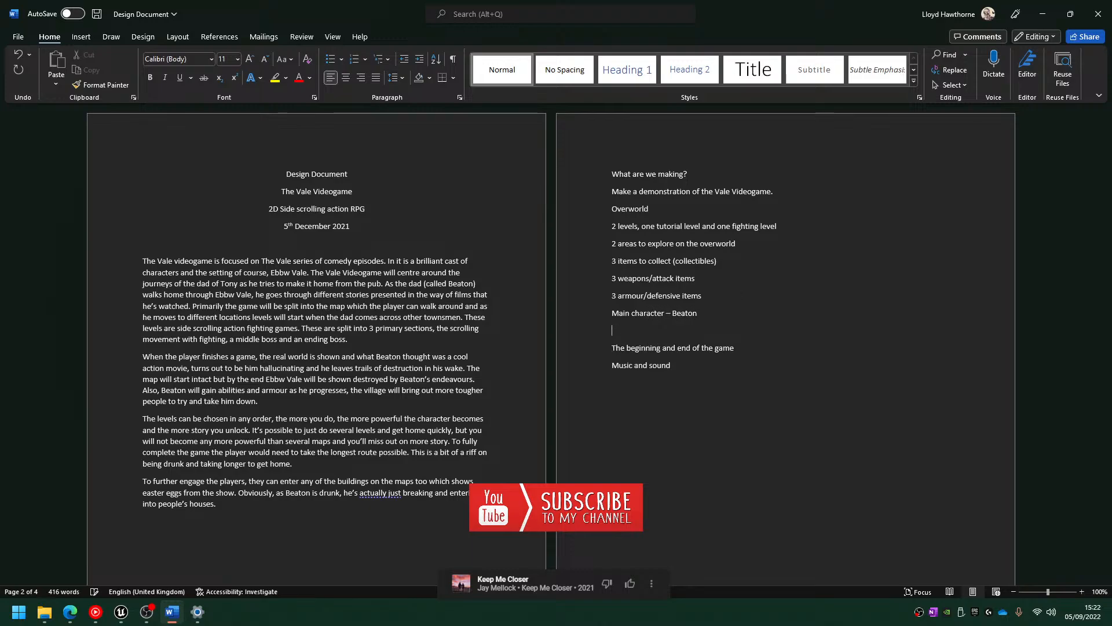
Add the line "3 NPCs" below the main character line
type("2")
key("BackSpace")
key("BackSpace")
type("3 NPCsz")
key("BackSpace")
key("Return")
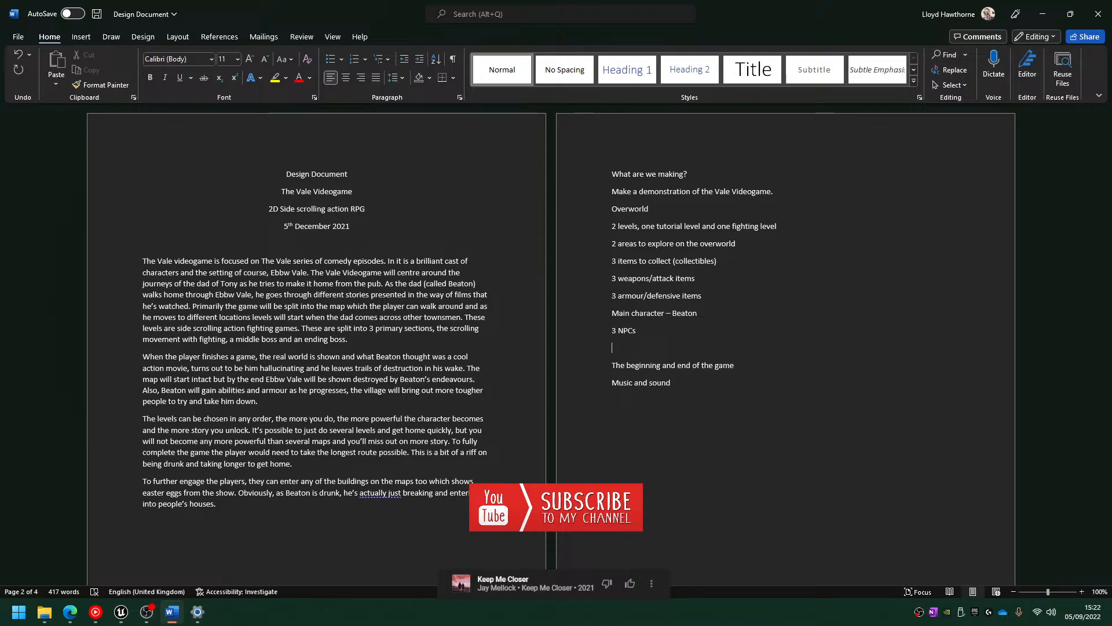
Change the NPC line to read "4 NPCs"
key("End")
type("including")
key("BackSpace")
key("BackSpace")
key("BackSpace")
type("4")
key("BackSpace")
key("BackSpace")
key("BackSpace")
key("BackSpace")
key("BackSpace")
key("BackSpace")
key("BackSpace")
key("BackSpace")
key("BackSpace")
key("BackSpace")
key("Return")
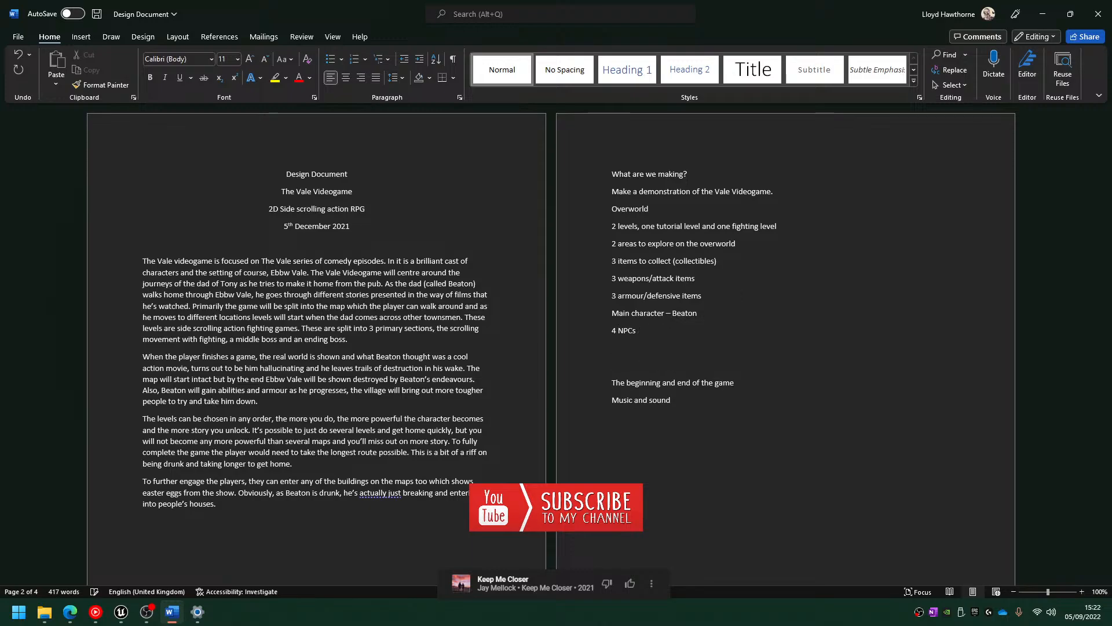
Add the line "3 enemies, easy, medium and one hard" below the NPC line
type("3 enemite")
key("BackSpace")
key("BackSpace")
type("es , including")
key("ctrl+BackSpace")
type("w")
key("BackSpace")
type("easy, medidu")
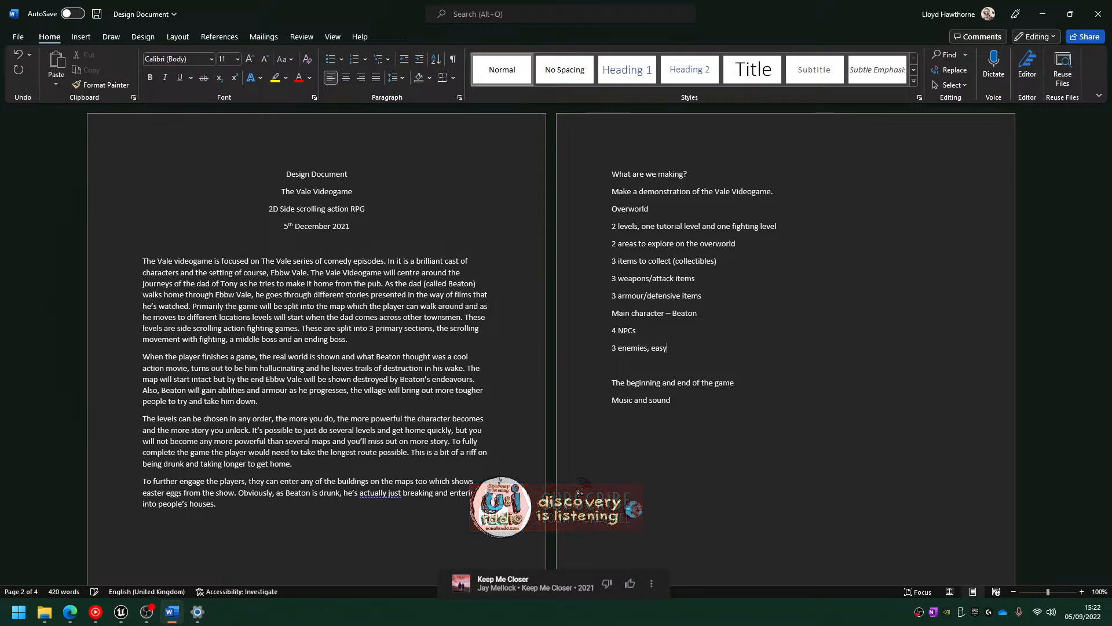
key("BackSpace")
key("BackSpace")
type("um ")
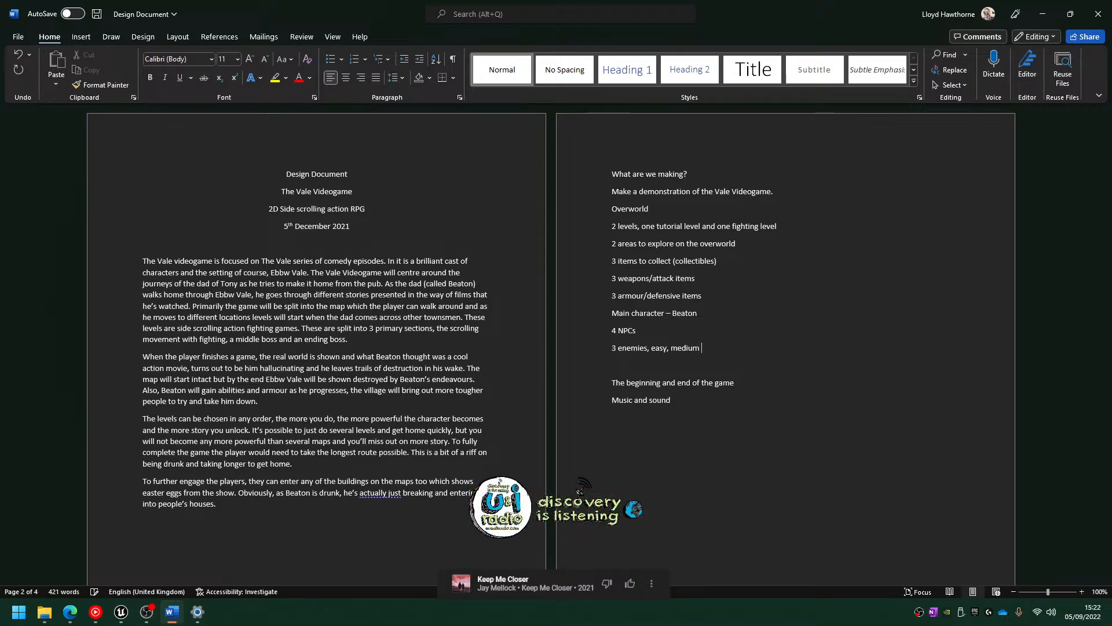
type("and one hard")
key("Return")
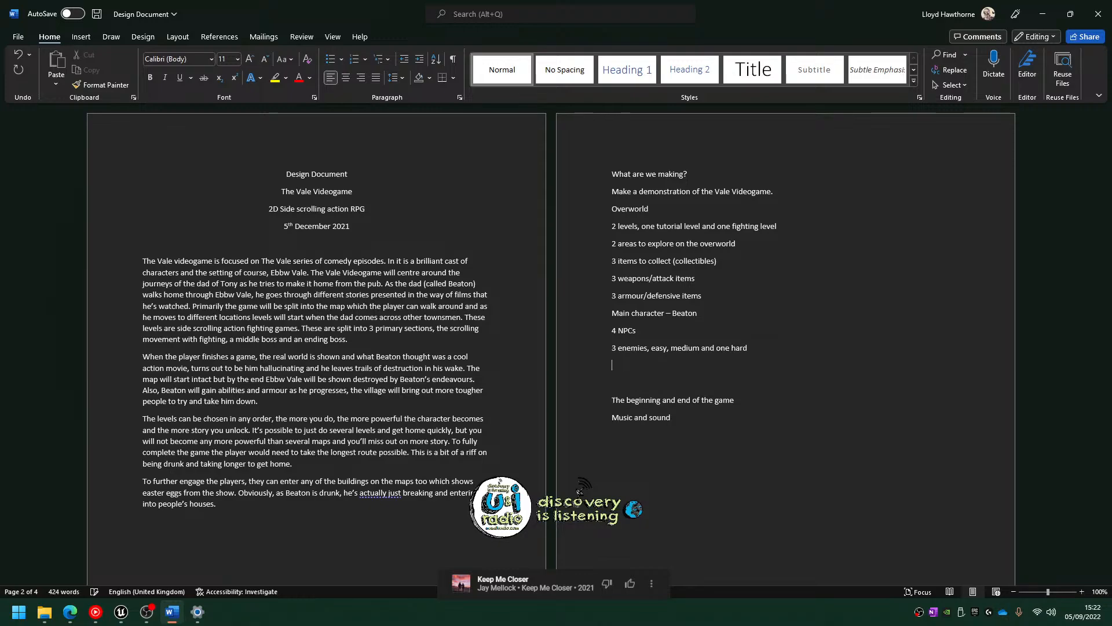
Add the line "1 NPC to follow the player around for assistance" below the enemies line
type("1 NPC to follow the player around")
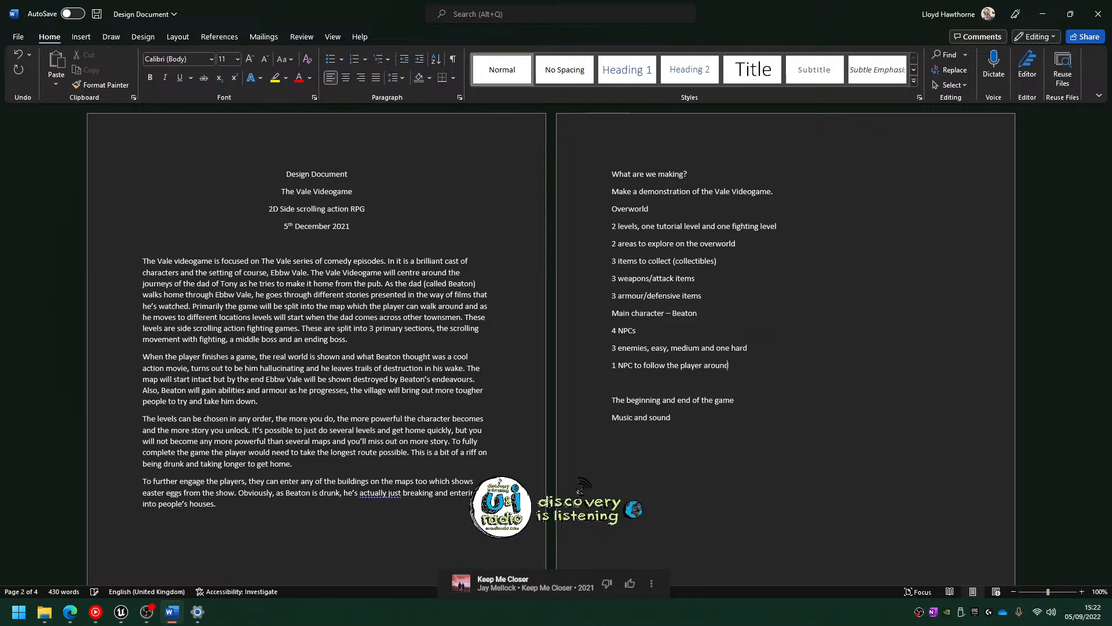
type(" for assistance")
Delete the "4 NPCs" line from the list
key("BackSpace")
key("BackSpace")
key("BackSpace")
key("BackSpace")
key("BackSpace")
key("BackSpace")
key("BackSpace")
key("BackSpace")
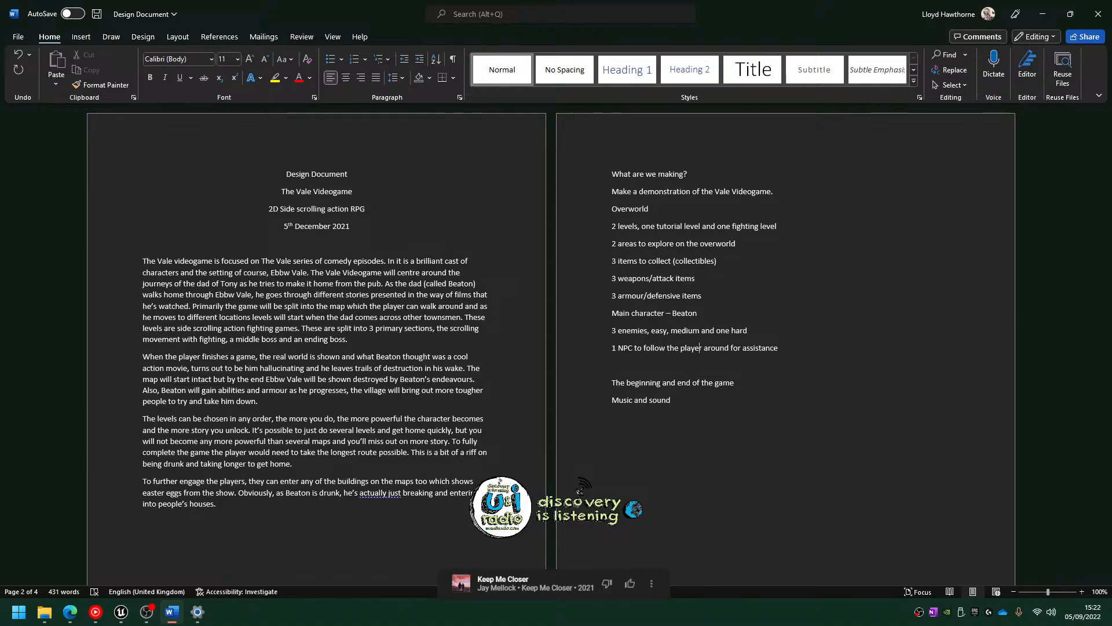
Add the line "Attack and defend mechanics" below the assisting NPC line
key("Return")
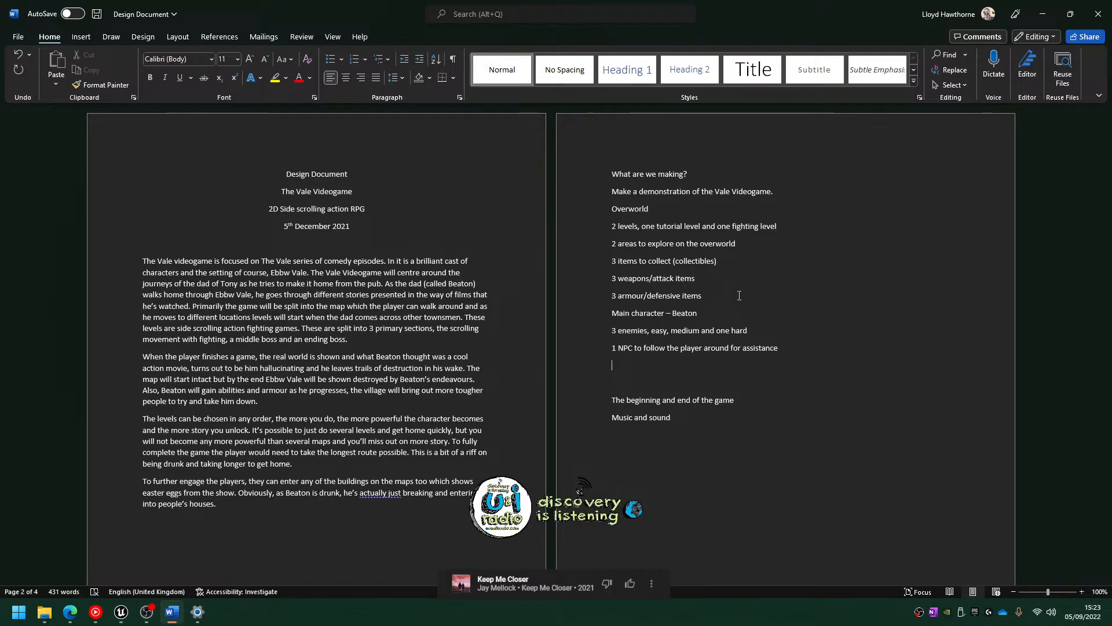
type("Attack,")
key("BackSpace")
key("BackSpace")
type("and defend mechanics")
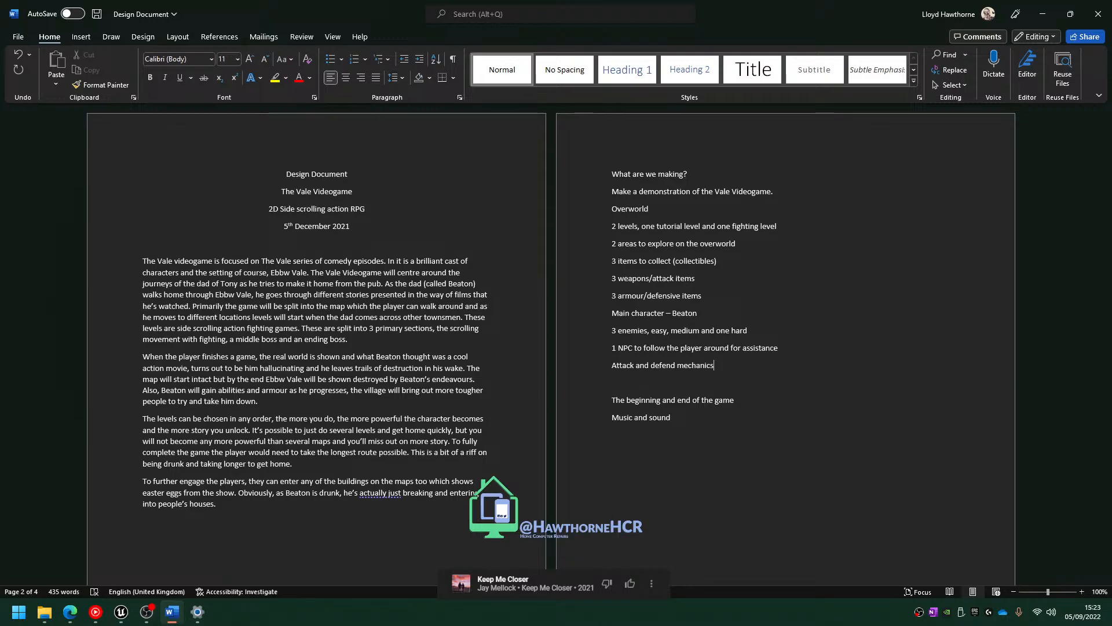
Remove the blank line above "The beginning and end of the game" and format the lines from "Overworld" to "Music and sound" as a bulleted list
key("BackSpace")
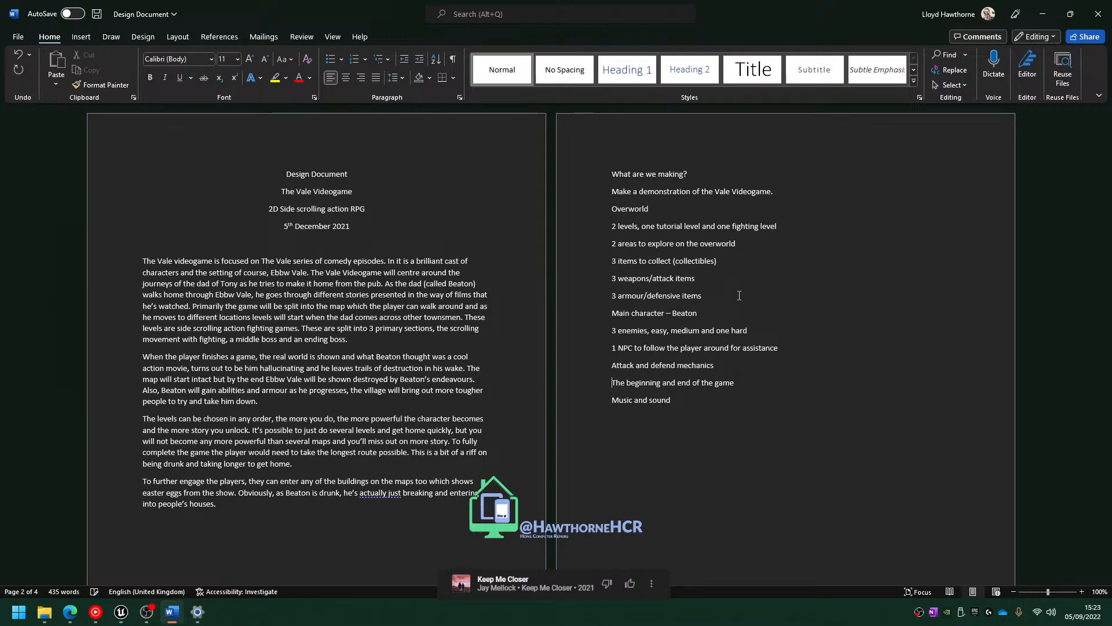
key("ctrl+shift+Up")
key("ctrl+shift+Up")
key("ctrl+shift+Up")
key("ctrl+shift+Up")
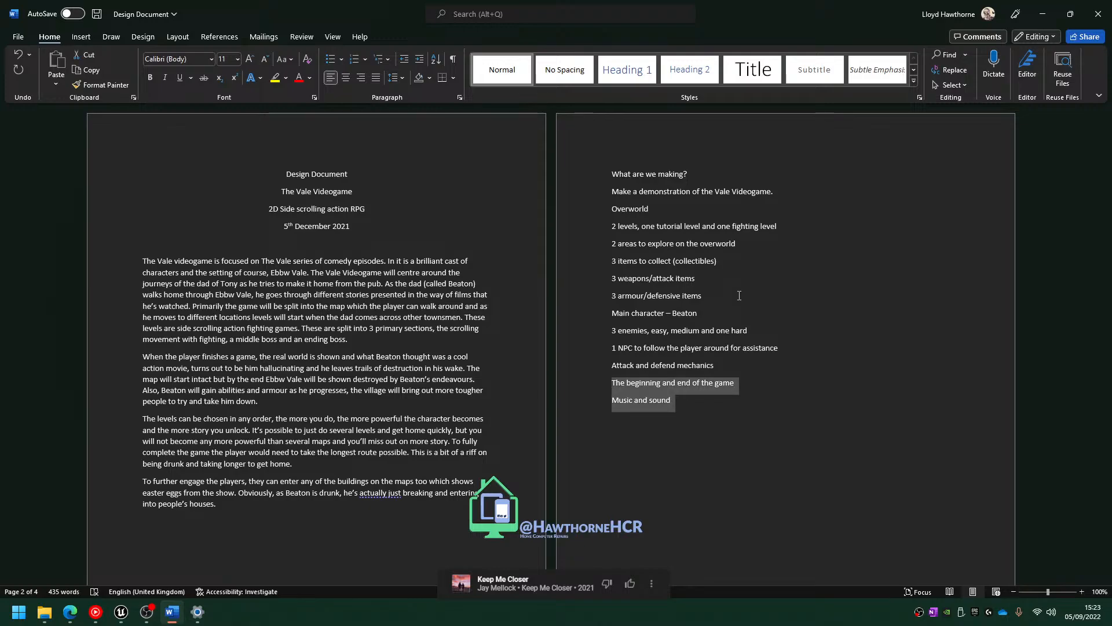
left_click(739, 296)
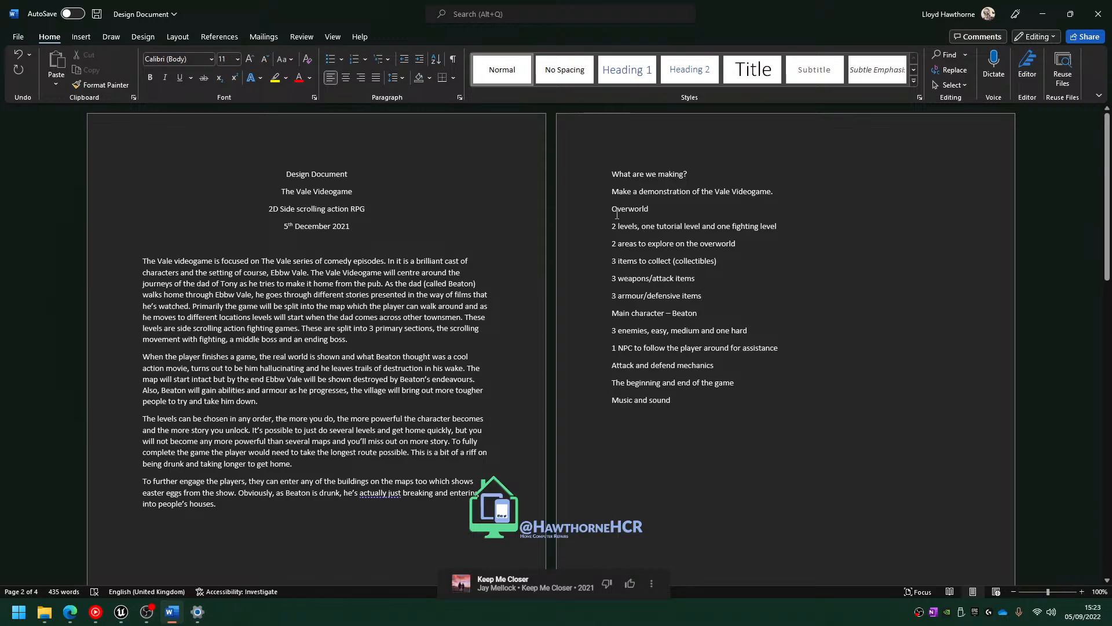
left_click_drag(612, 208, 713, 408)
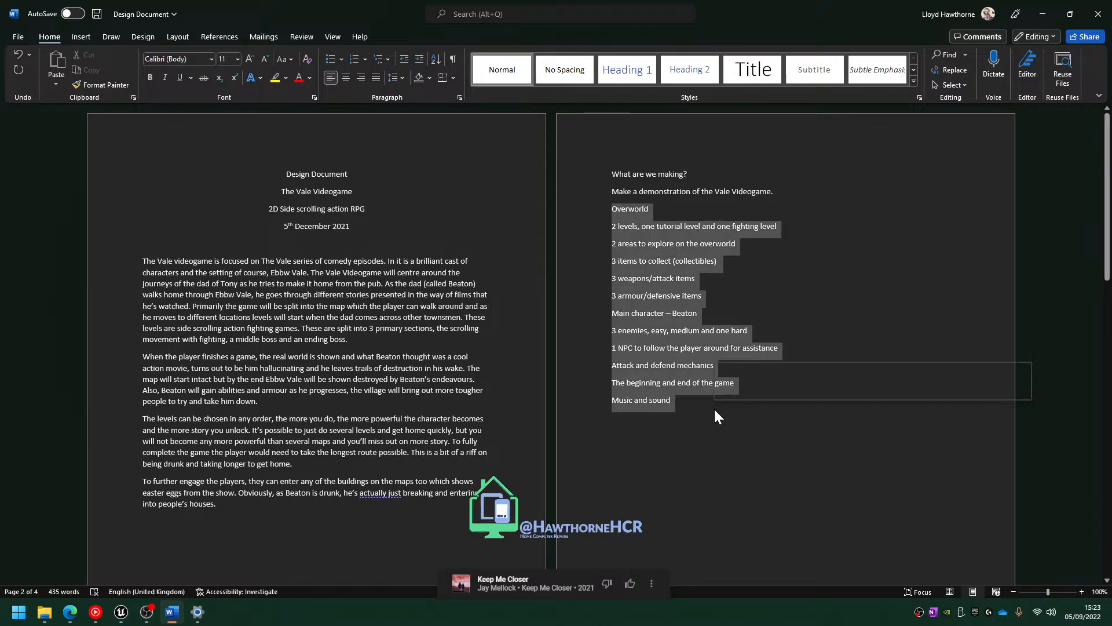
left_click(330, 59)
left_click(736, 363)
Insert a page break below the Wanted Level sketch so the existing Characters list starts on a new page
scroll(737, 364, "down", 4)
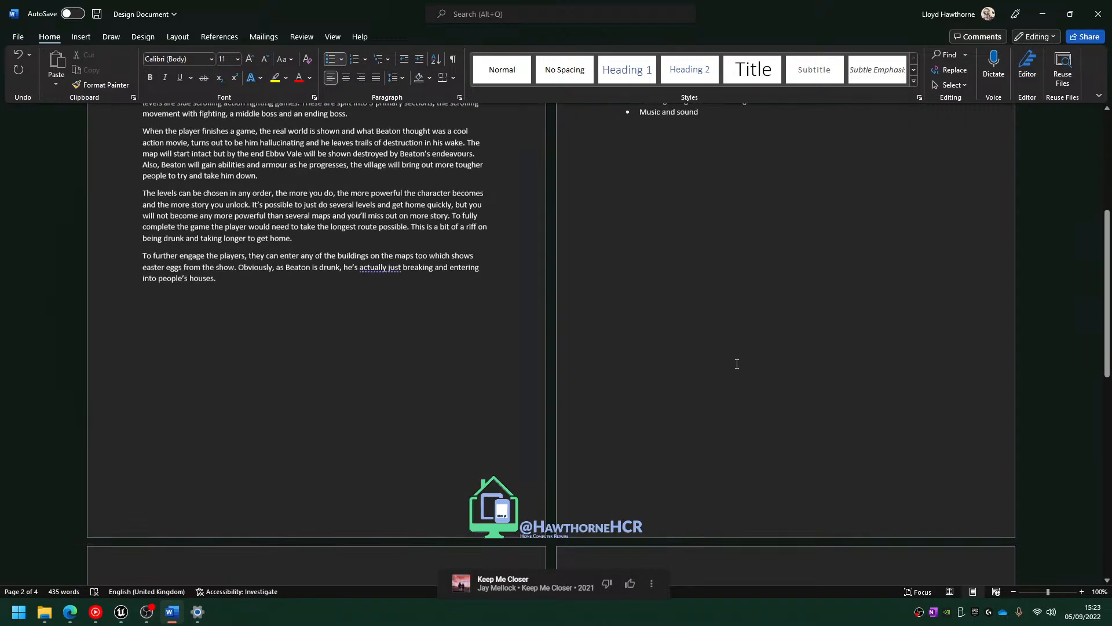
scroll(737, 364, "up", 5)
scroll(719, 360, "down", 12)
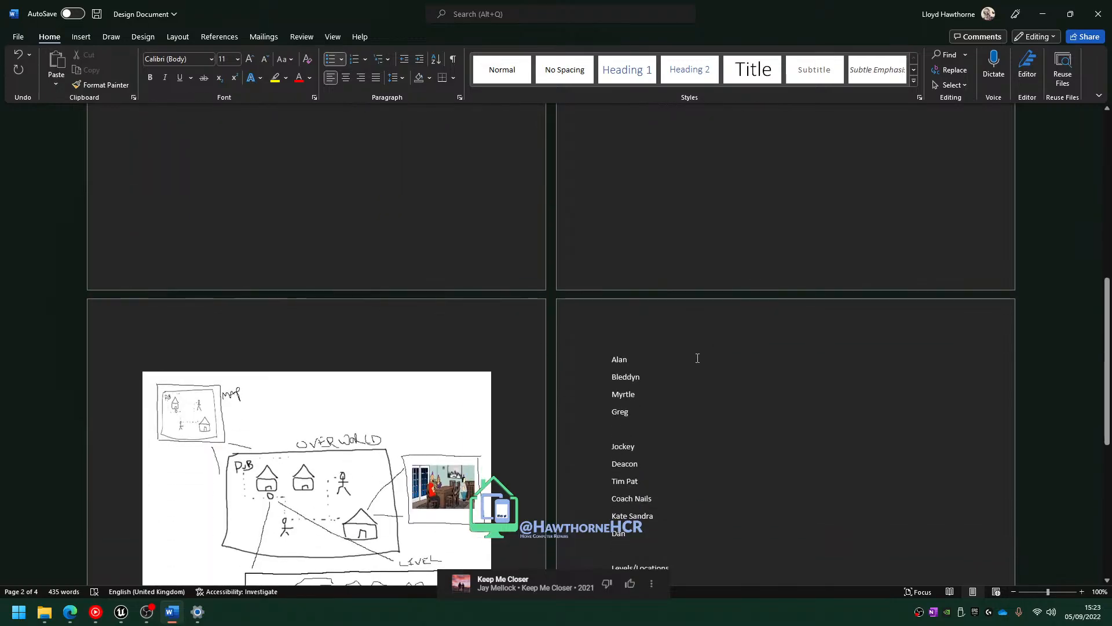
scroll(698, 358, "down", 3)
scroll(707, 371, "up", 4)
scroll(718, 394, "down", 6)
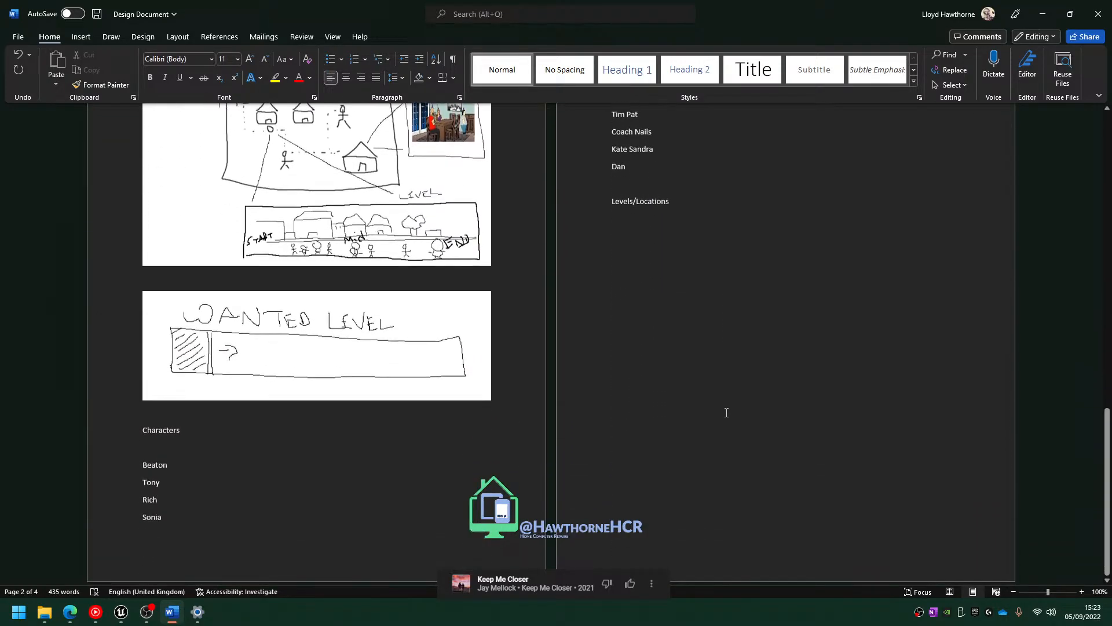
left_click(195, 415)
key("ctrl+Return")
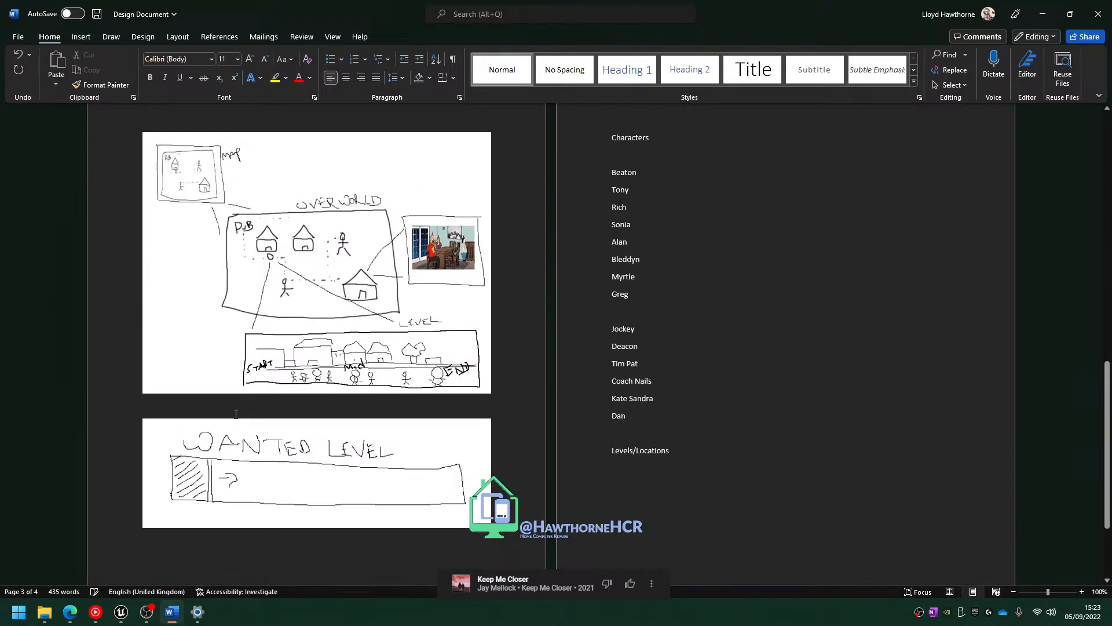
scroll(695, 255, "up", 15)
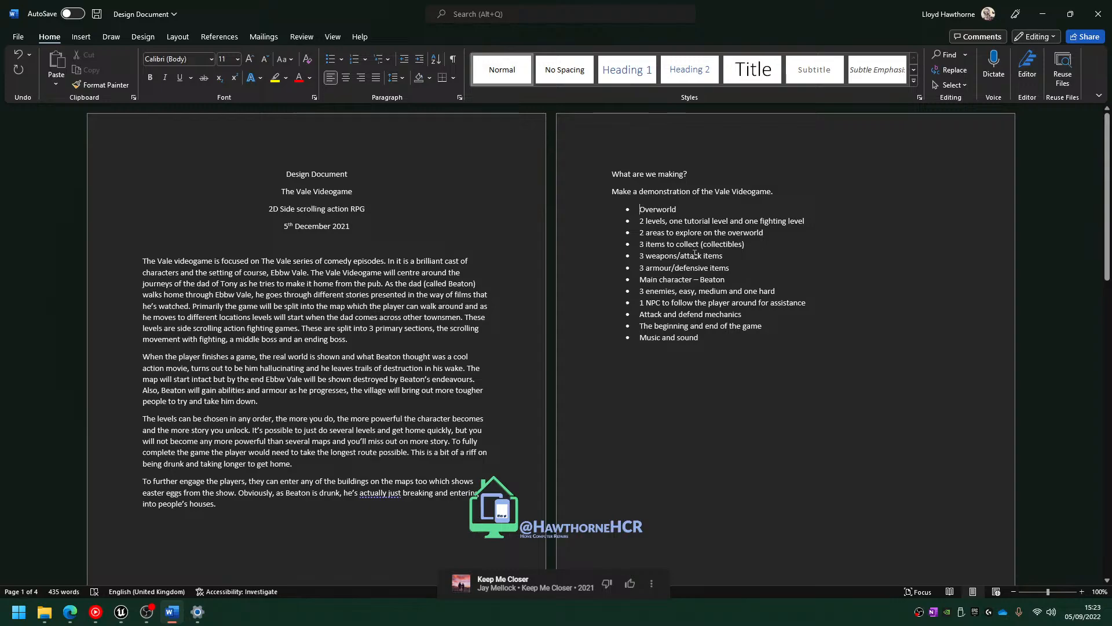
left_click_drag(640, 209, 701, 338)
left_click(789, 363)
left_click_drag(288, 225, 360, 231)
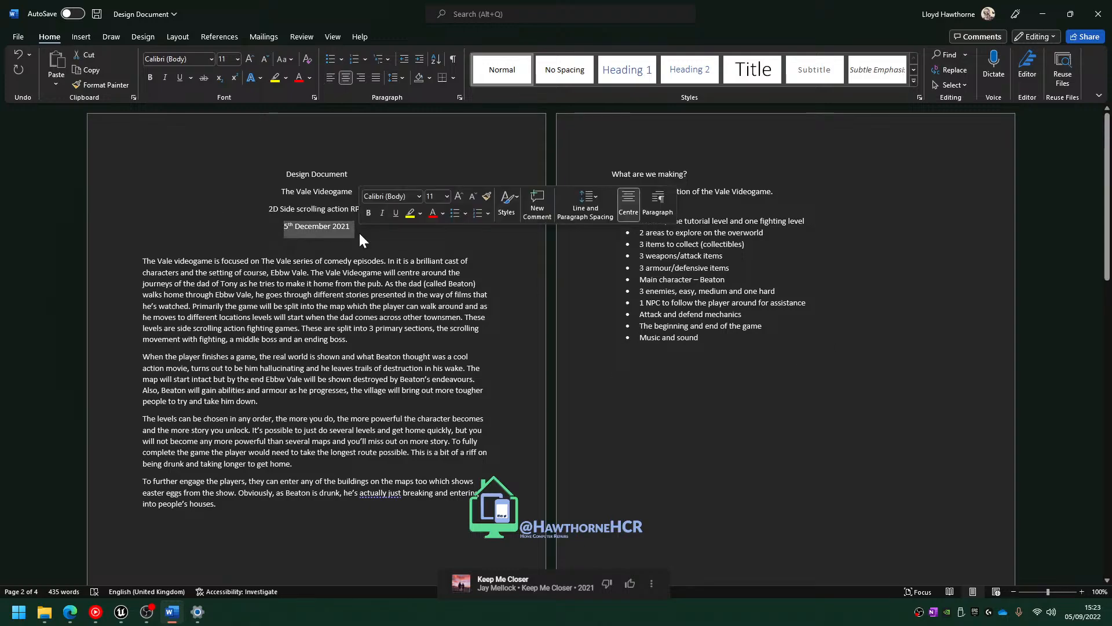
triple_click(374, 212)
Add the lines "World", "Characters" and "Items" below the bulleted feature list
left_click(675, 391)
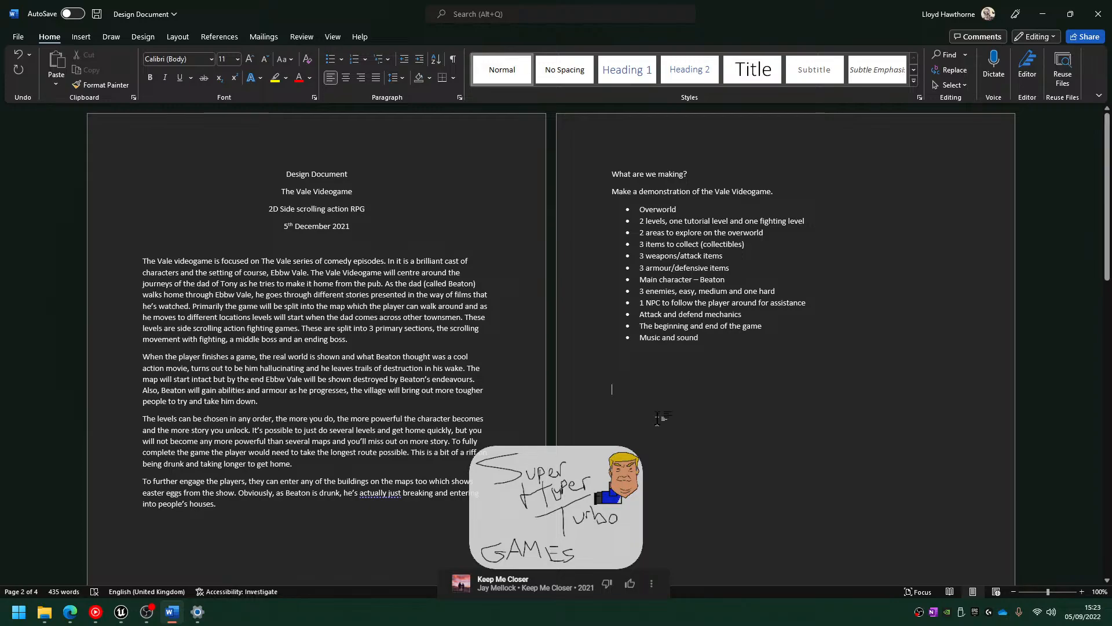
type("Wo")
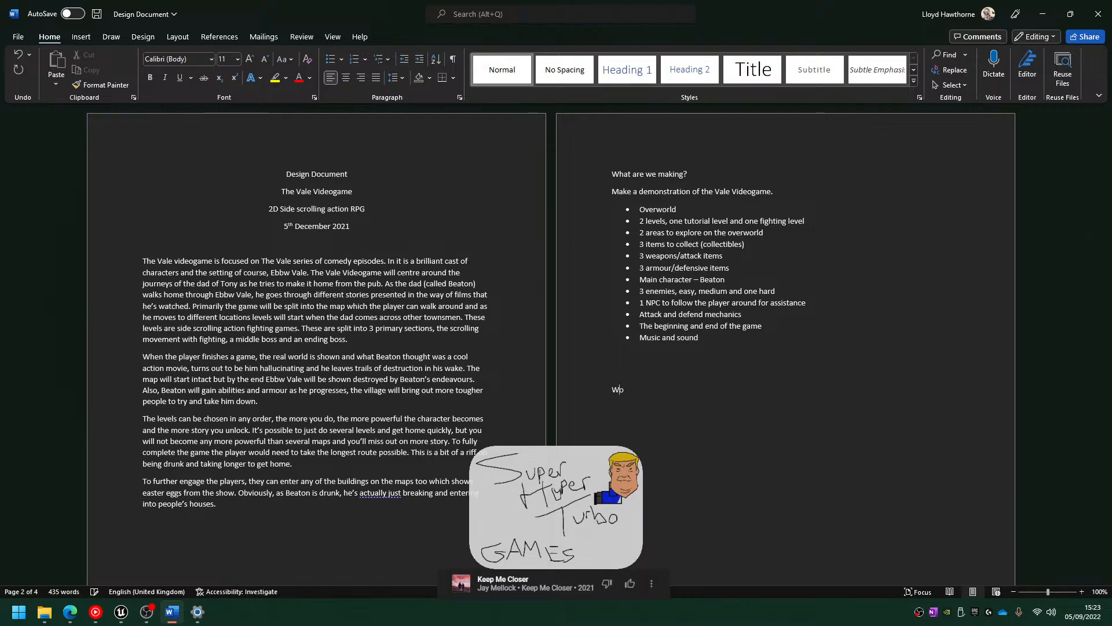
type("rld Characters")
key("Return")
type("Items")
key("Return")
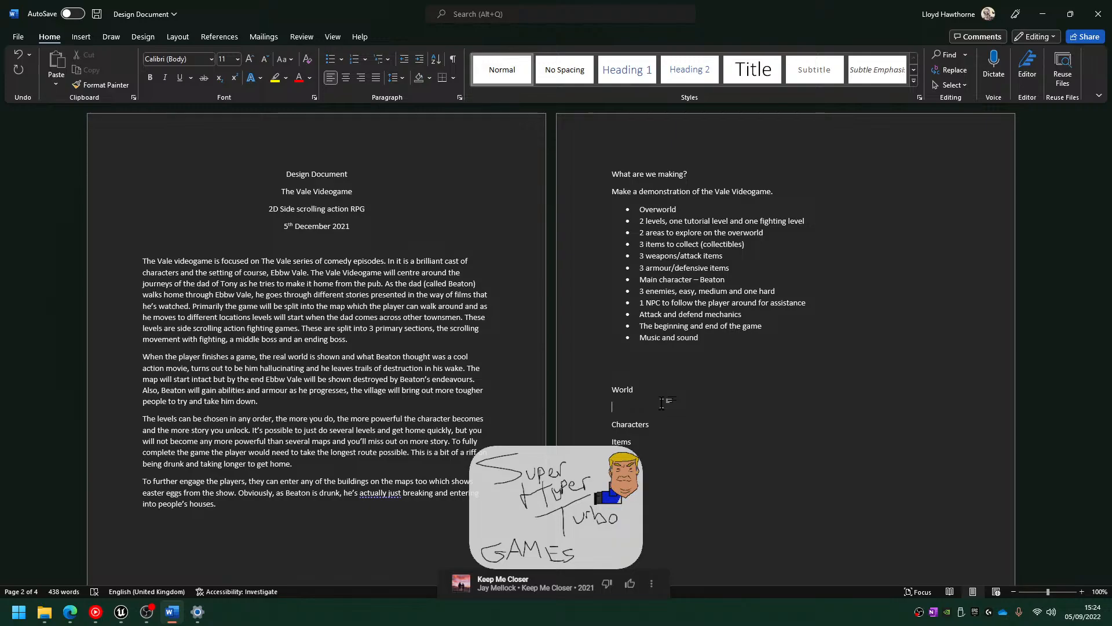
Add the lines "Gameplay mechanics", "Art" and "Audio" under World
type("Gameplay mechancis")
key("Return")
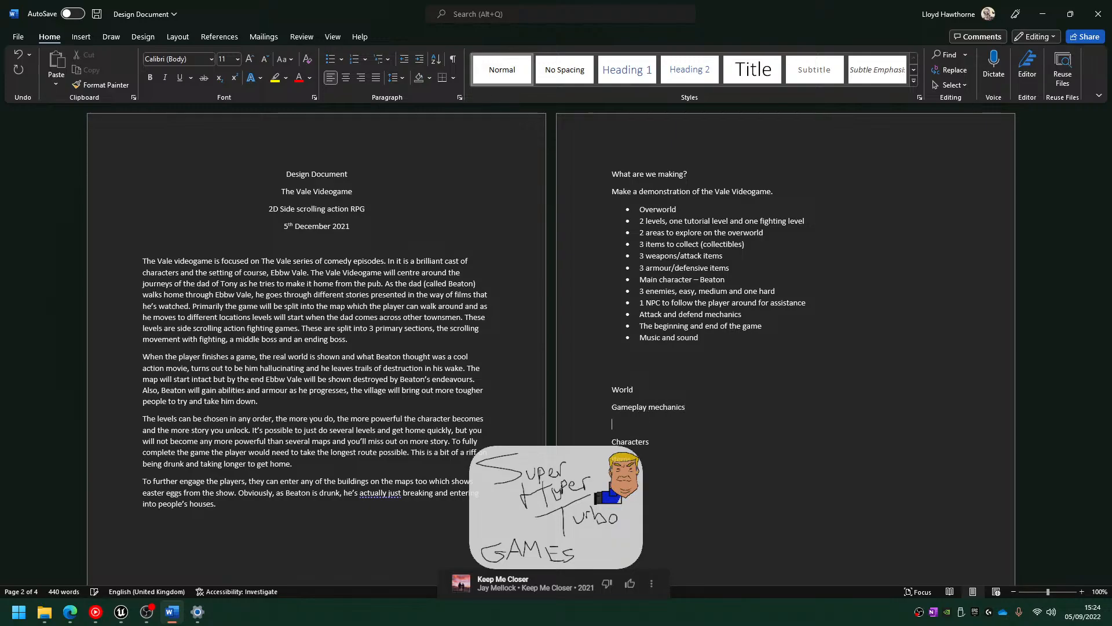
type("Art")
key("Return")
type("Audio")
Copy the "Gameplay mechanics", "Art" and "Audio" lines from under World to below Characters and below Items
key("Down")
key("Down")
key("Down")
key("shift+Home")
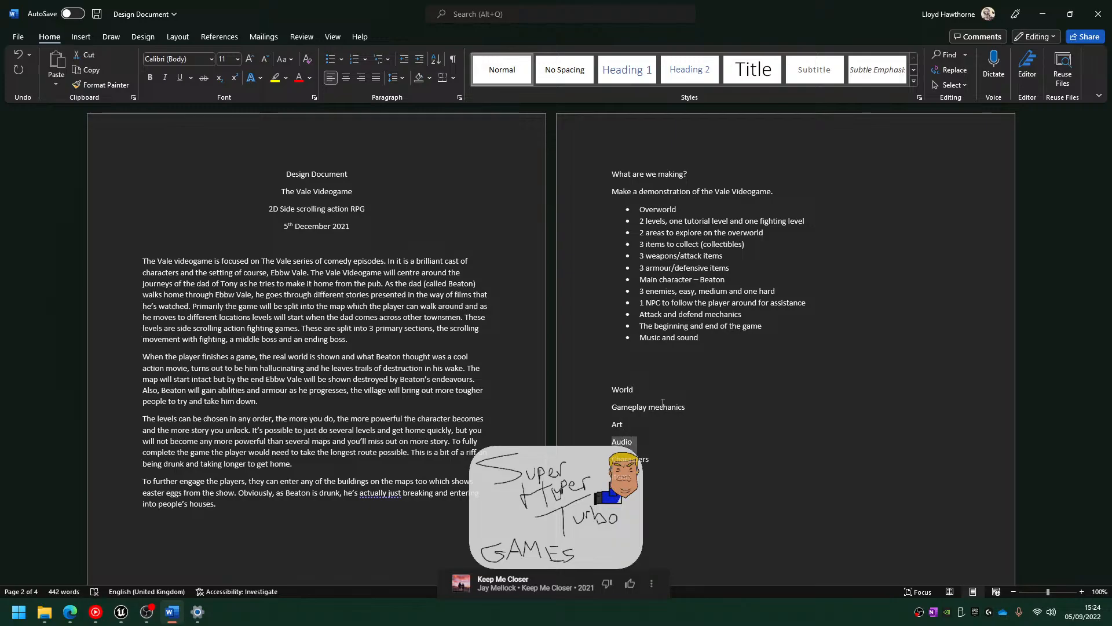
key("shift+Up")
key("shift+Up")
key("ctrl+c")
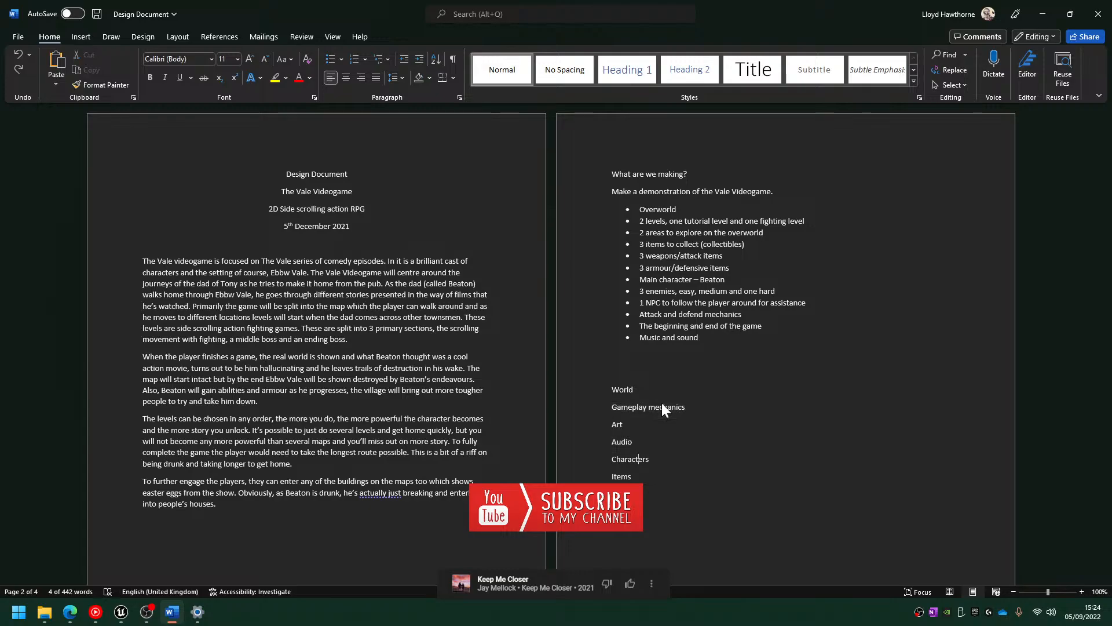
key("Down")
key("Down")
key("Home")
key("ctrl+v")
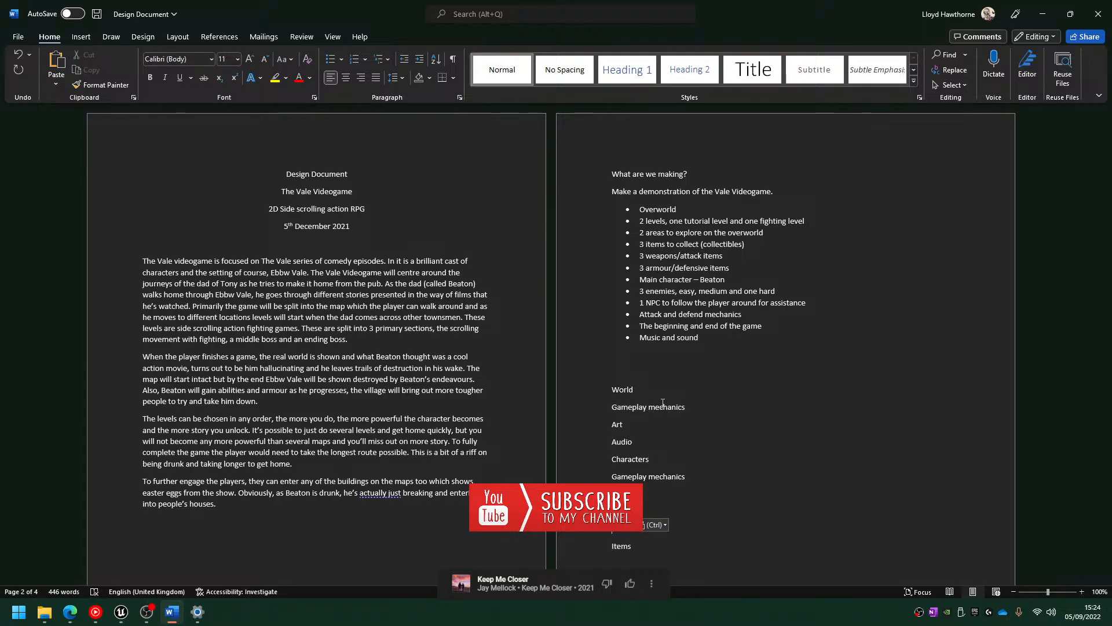
key("Return")
key("ctrl+v")
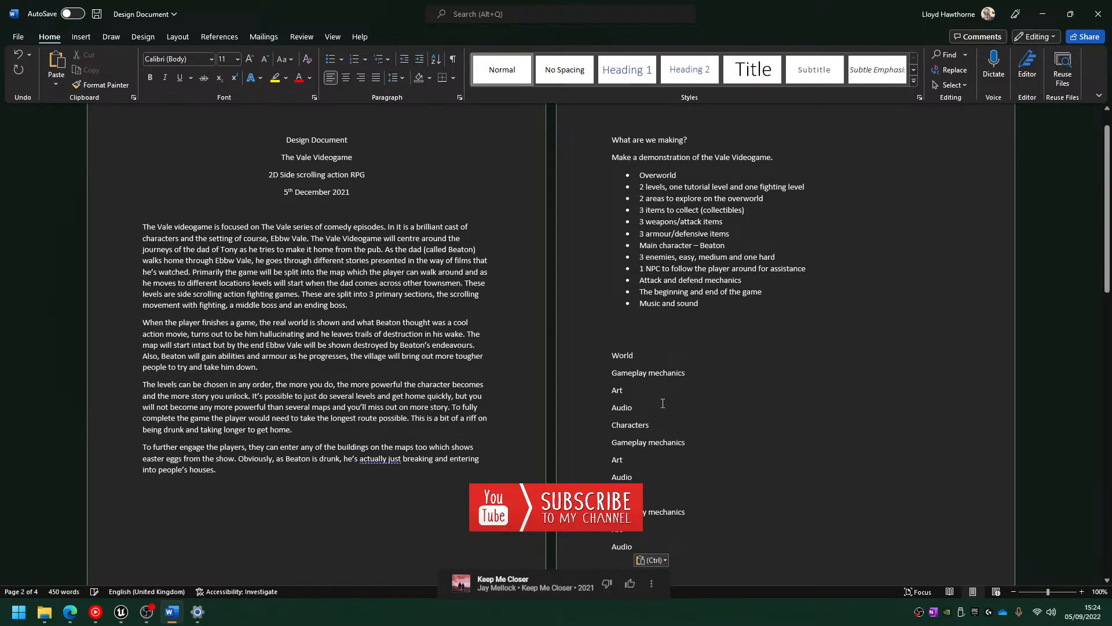
Make the Items heading bold
key("shift+Home")
key("ctrl+b")
key("Up")
key("Up")
key("Up")
key("Up")
key("Up")
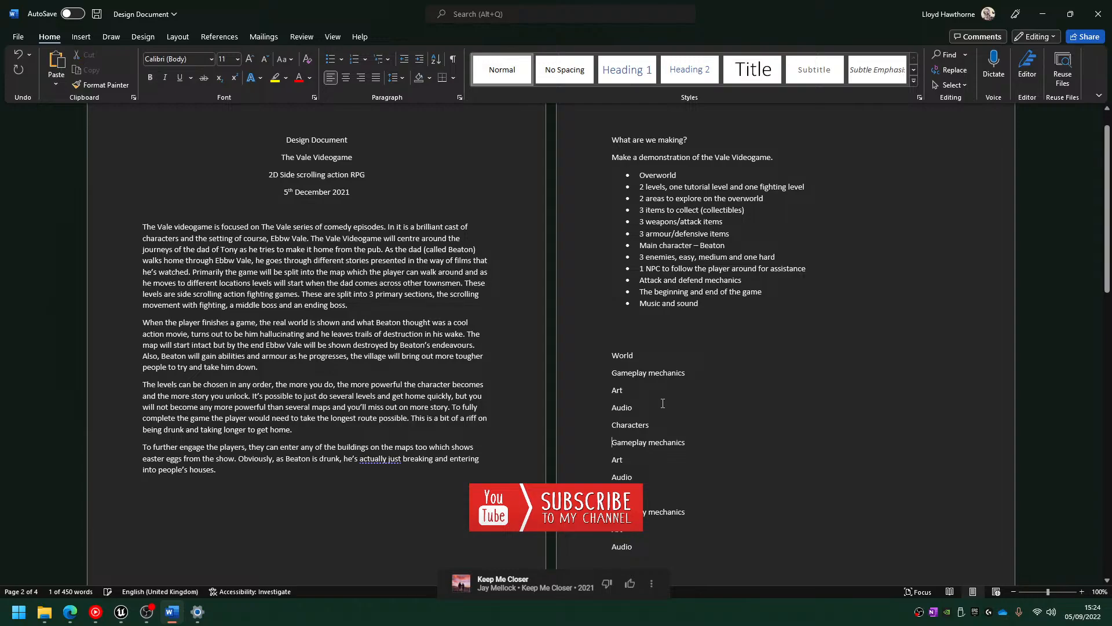
key("shift+End")
key("ctrl+b")
key("Up")
key("Up")
key("Up")
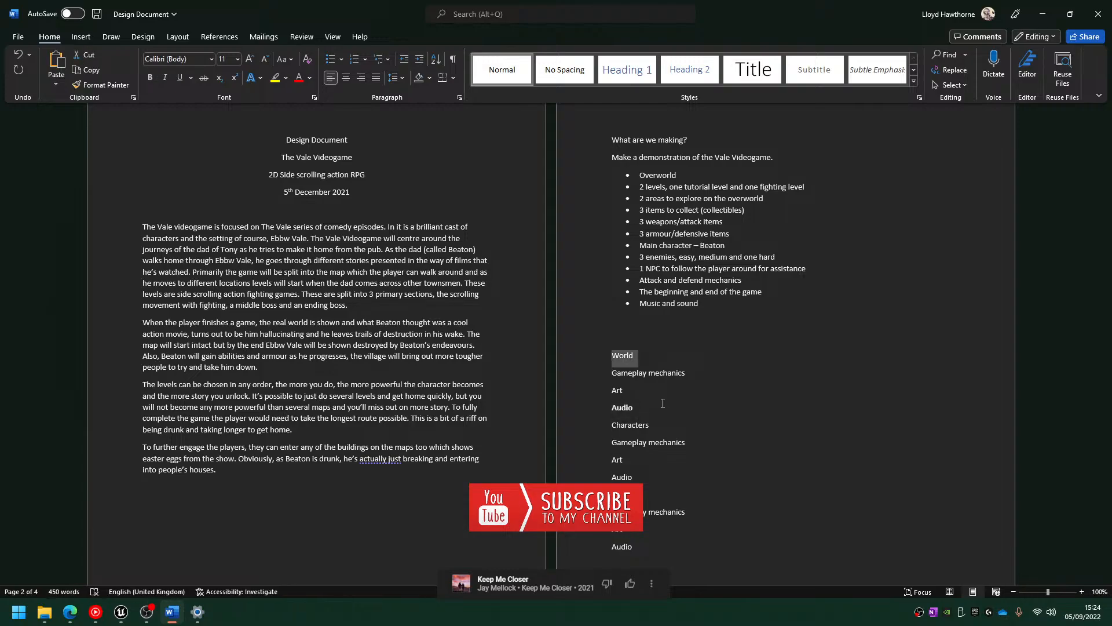
key("shift+End")
key("ctrl+b")
key("Down")
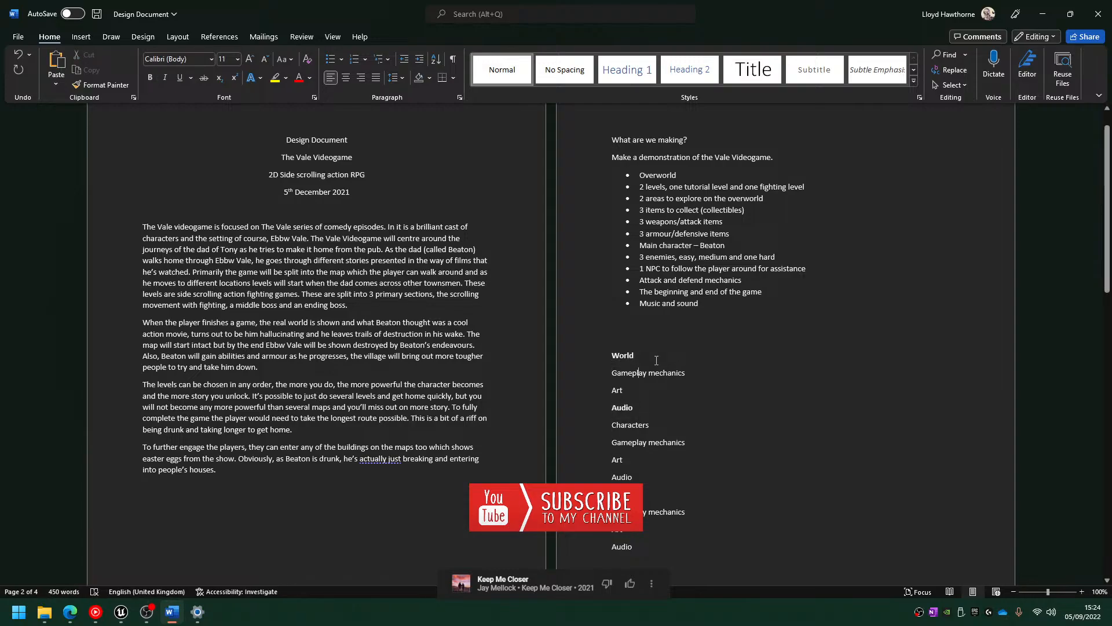
key("ctrl+z")
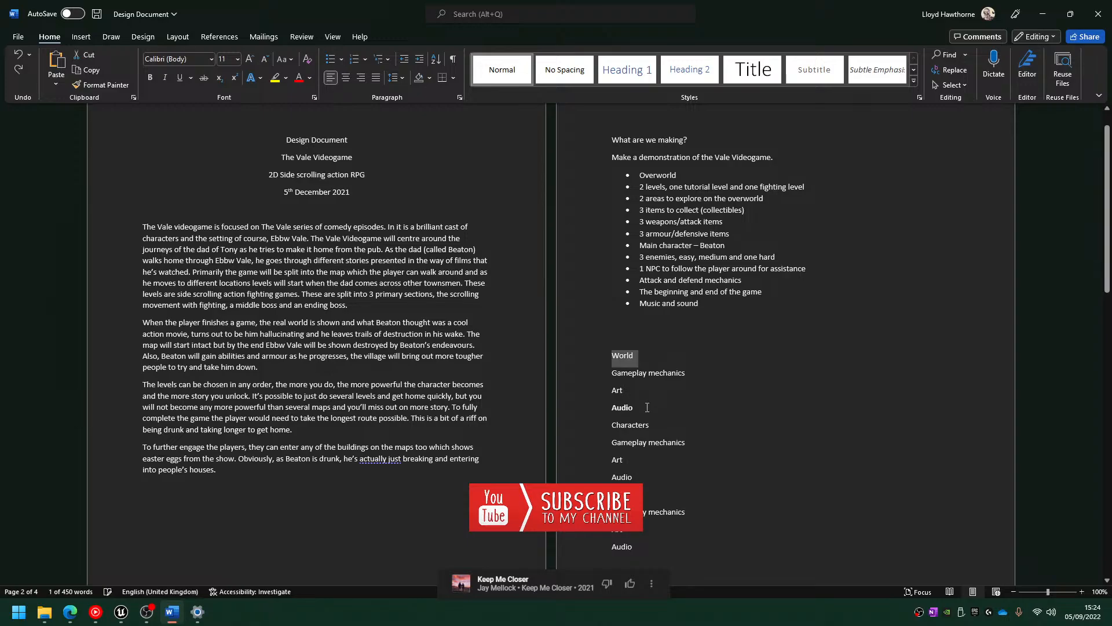
key("ctrl+z")
Make the Characters and World headings bold
left_click(586, 431)
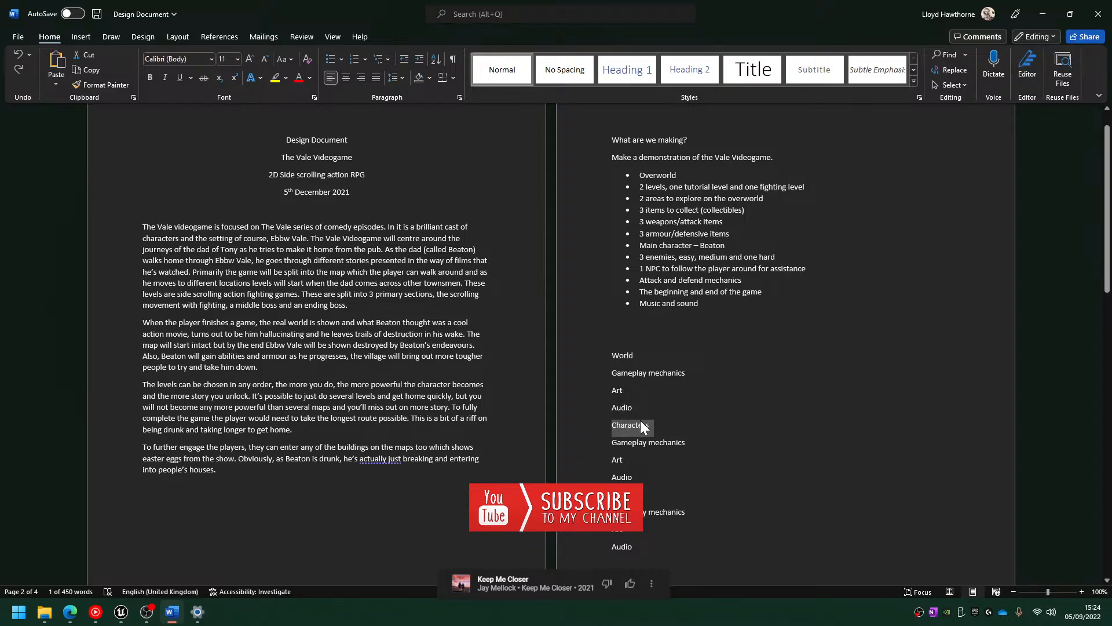
key("ctrl+b")
left_click(649, 357)
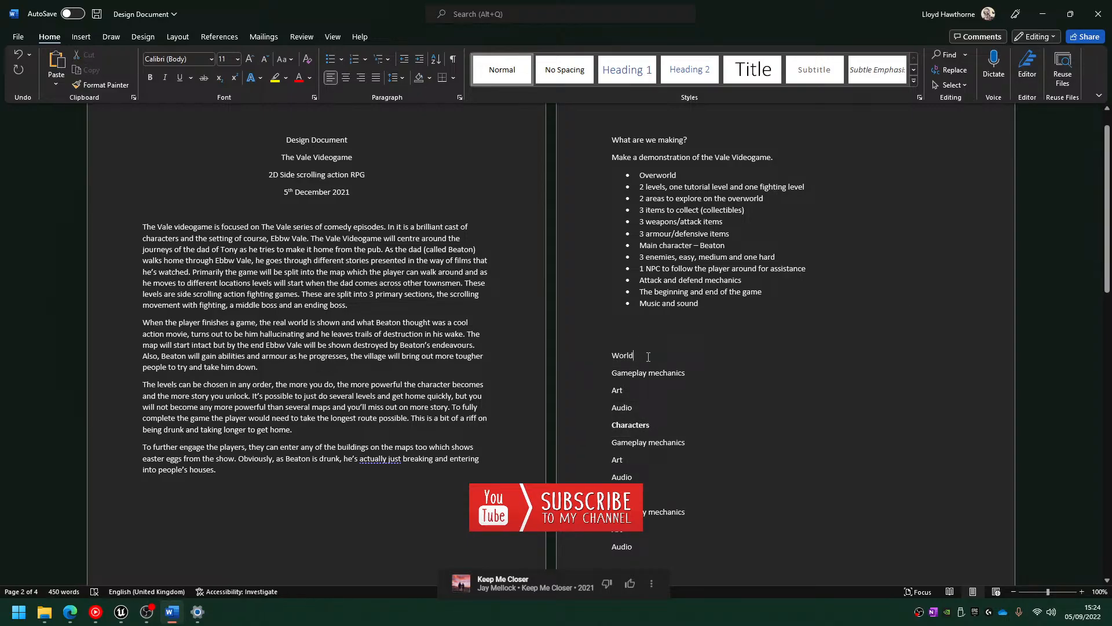
double_click(627, 357)
key("ctrl+b")
scroll(713, 486, "down", 2)
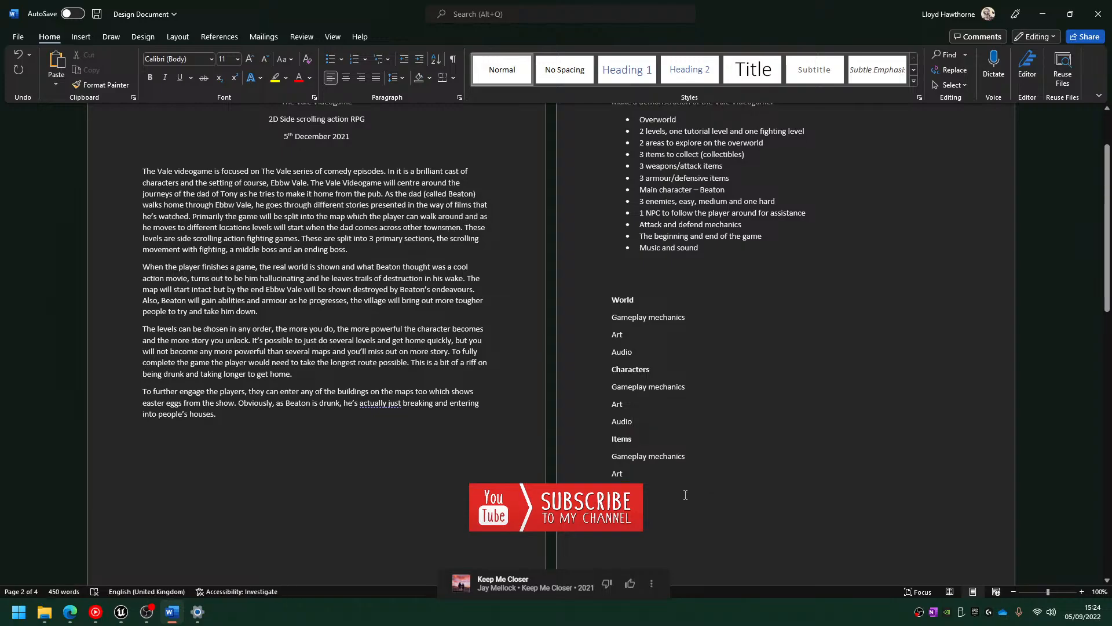
left_click_drag(690, 489, 574, 300)
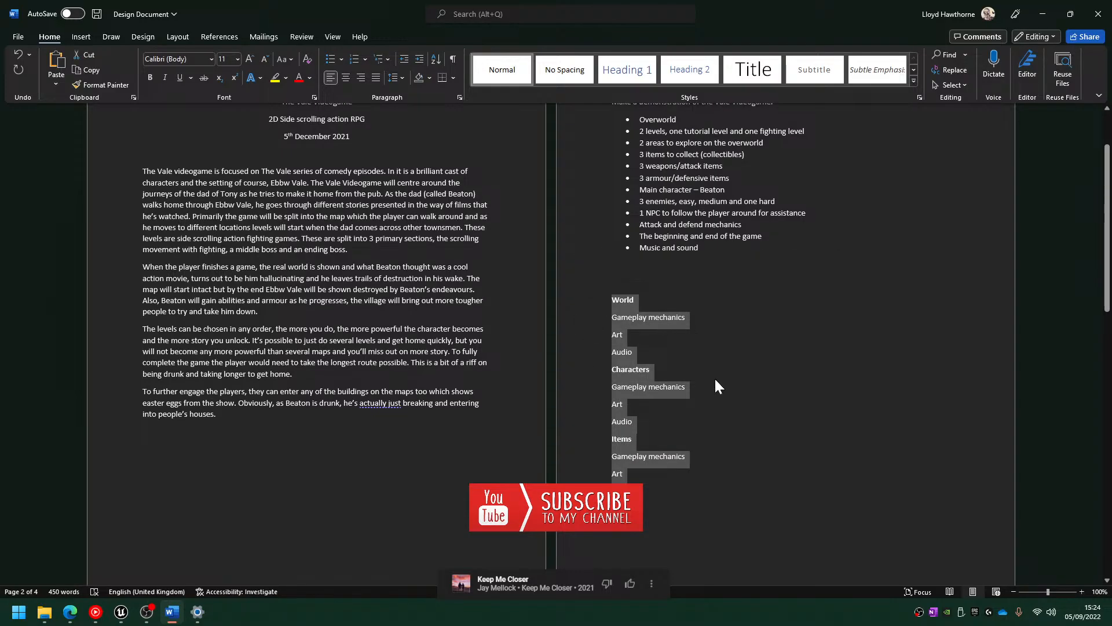
scroll(717, 380, "up", 3)
scroll(721, 380, "down", 7)
left_click(617, 172)
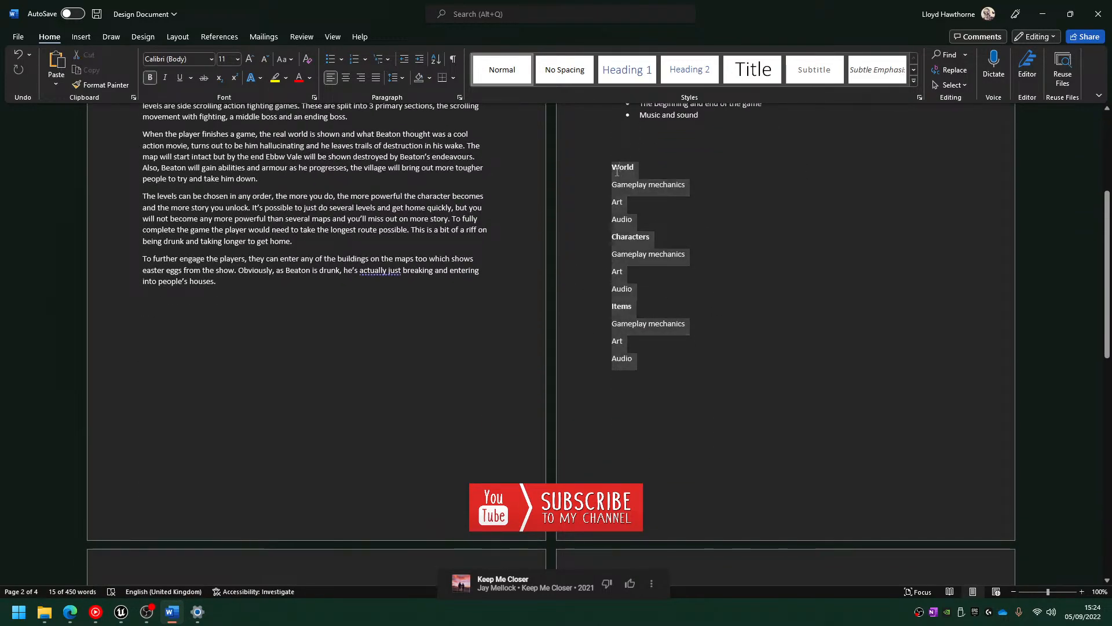
left_click(721, 189)
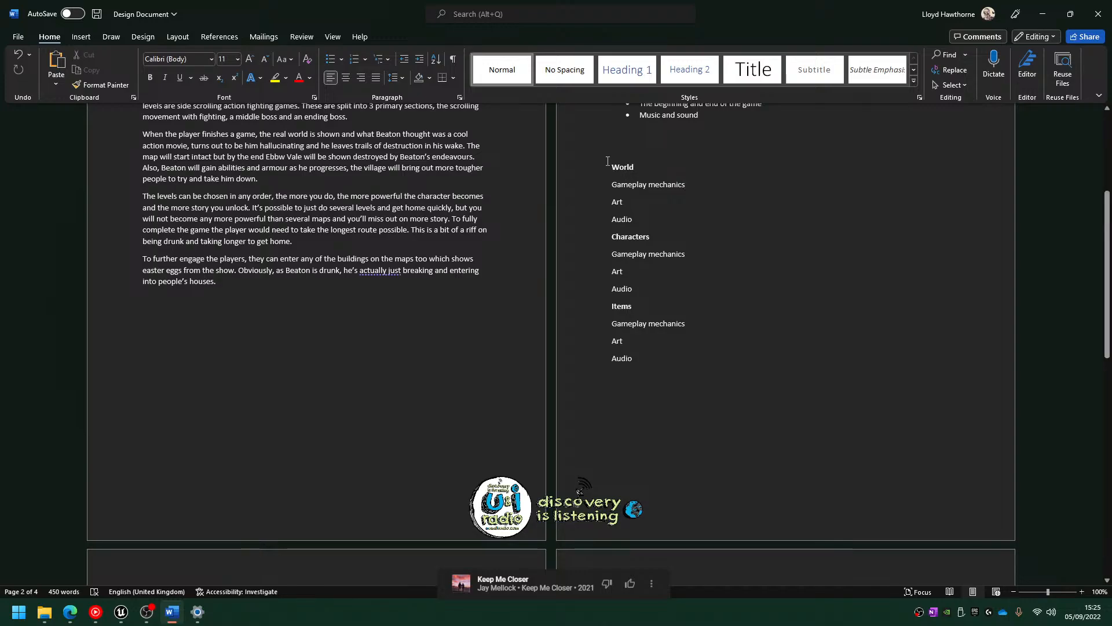
Move the World, Characters and Items outline onto its own page before the overworld sketch and remove the blank line above World
left_click_drag(608, 161, 784, 373)
key("ctrl+c")
key("BackSpace")
scroll(784, 373, "down", 4)
scroll(785, 379, "up", 5)
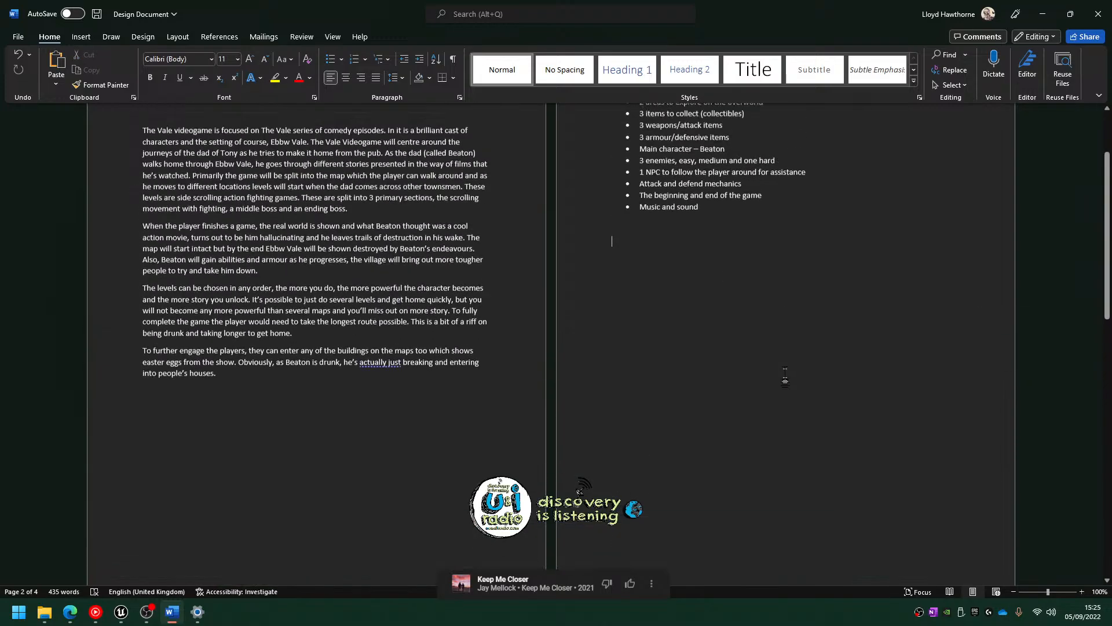
scroll(784, 380, "down", 8)
key("ctrl+v")
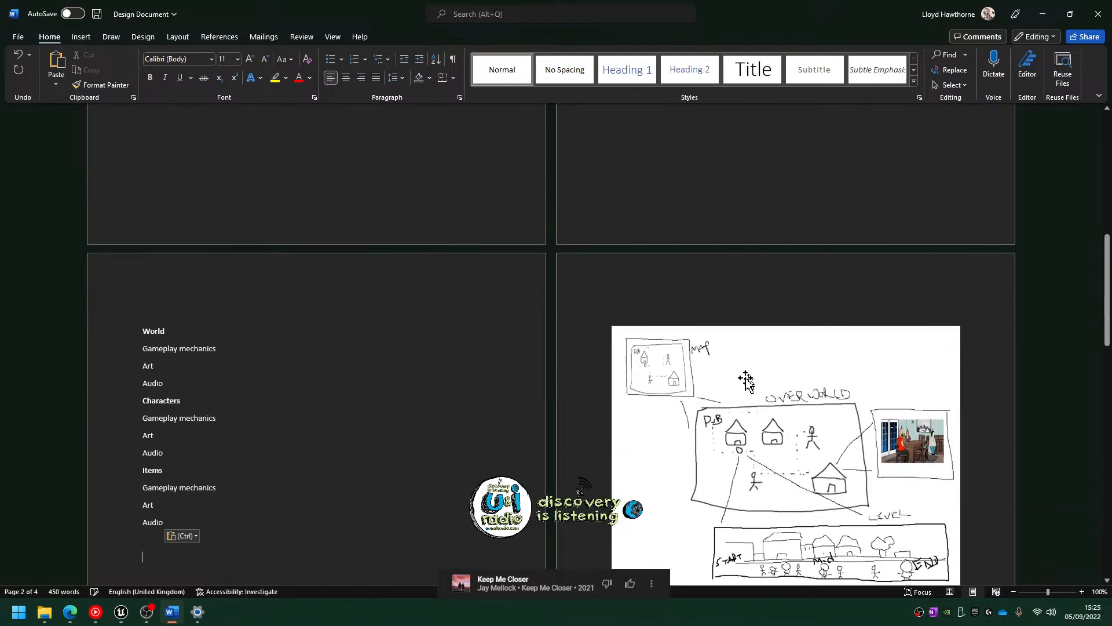
left_click(286, 284)
key("Delete")
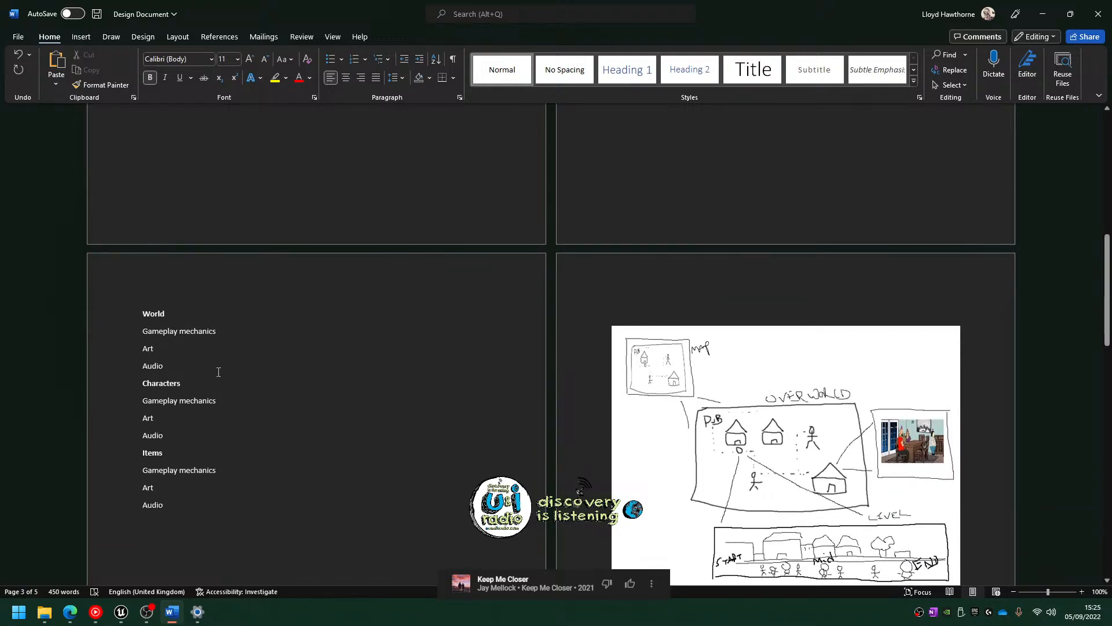
Insert page breaks before the Characters and Items headings so each section starts on its own page
left_click(144, 383)
key("ctrl+Return")
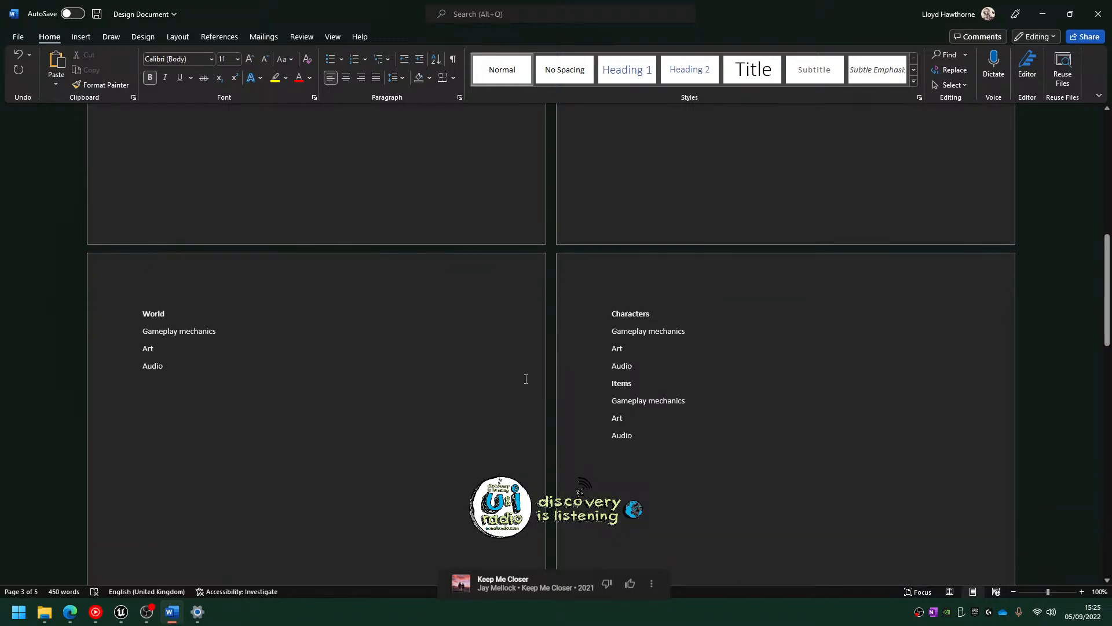
left_click(612, 382)
key("ctrl+Return")
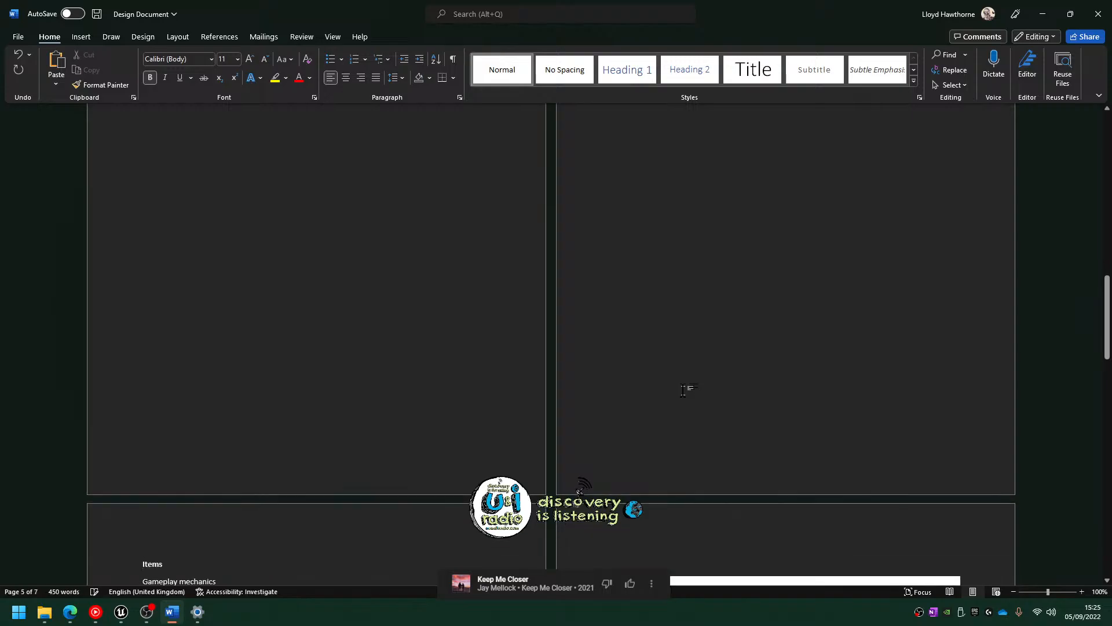
scroll(680, 409, "down", 10)
scroll(646, 311, "up", 9)
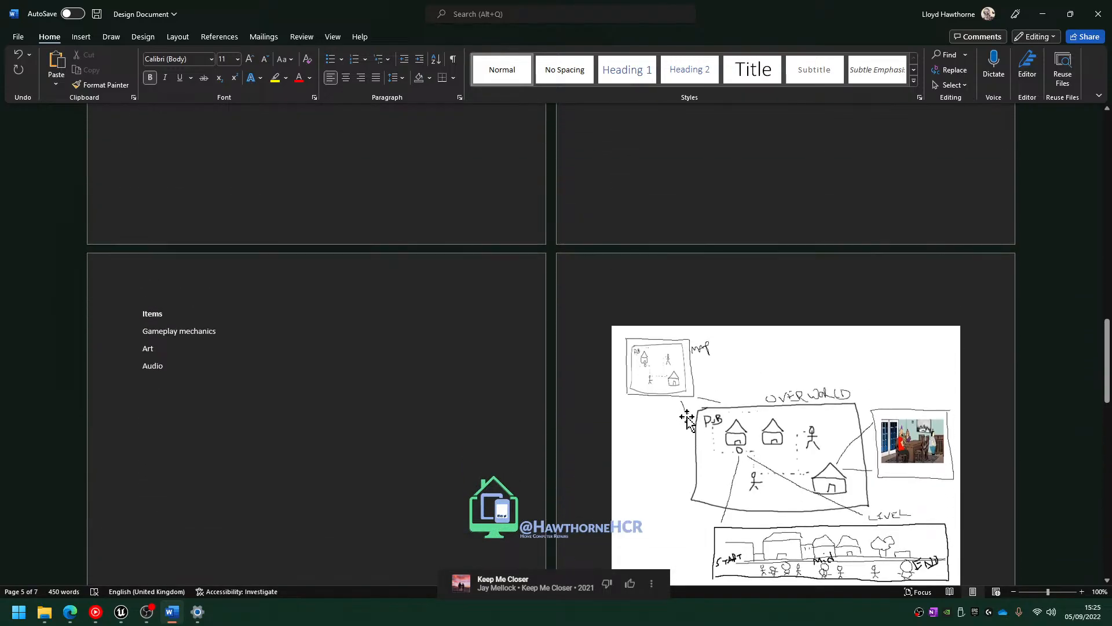
scroll(690, 400, "up", 20)
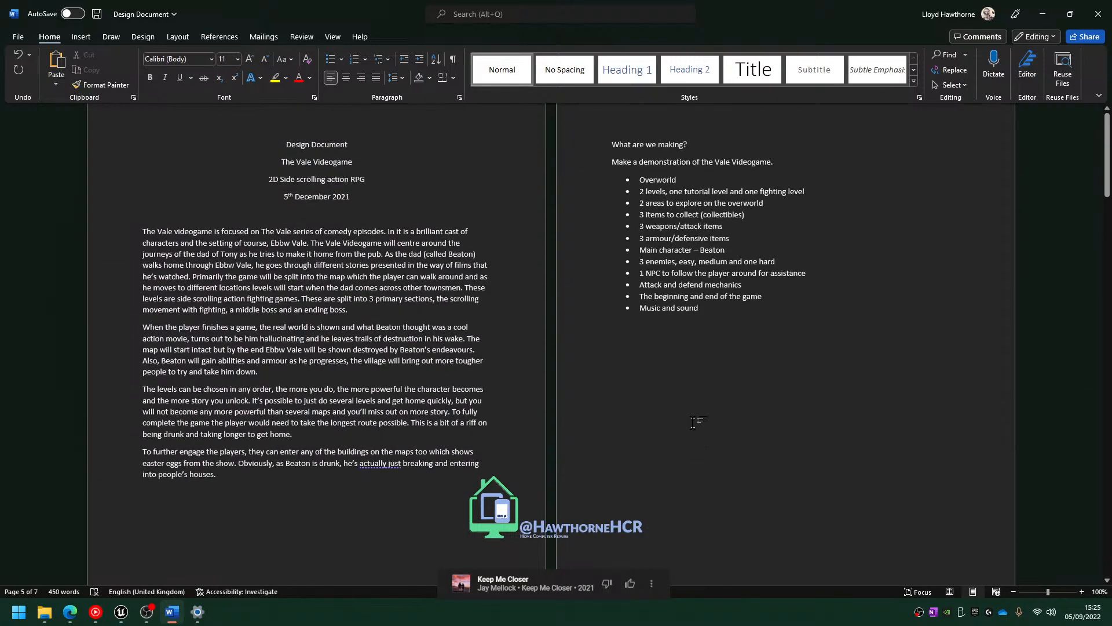
left_click(640, 212)
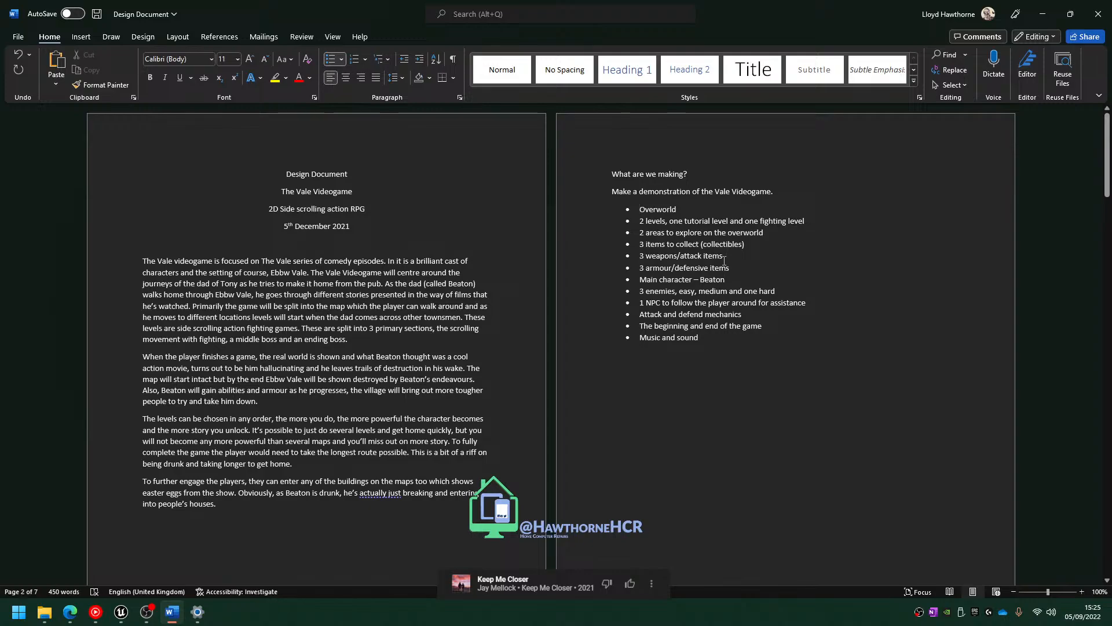
left_click(354, 59)
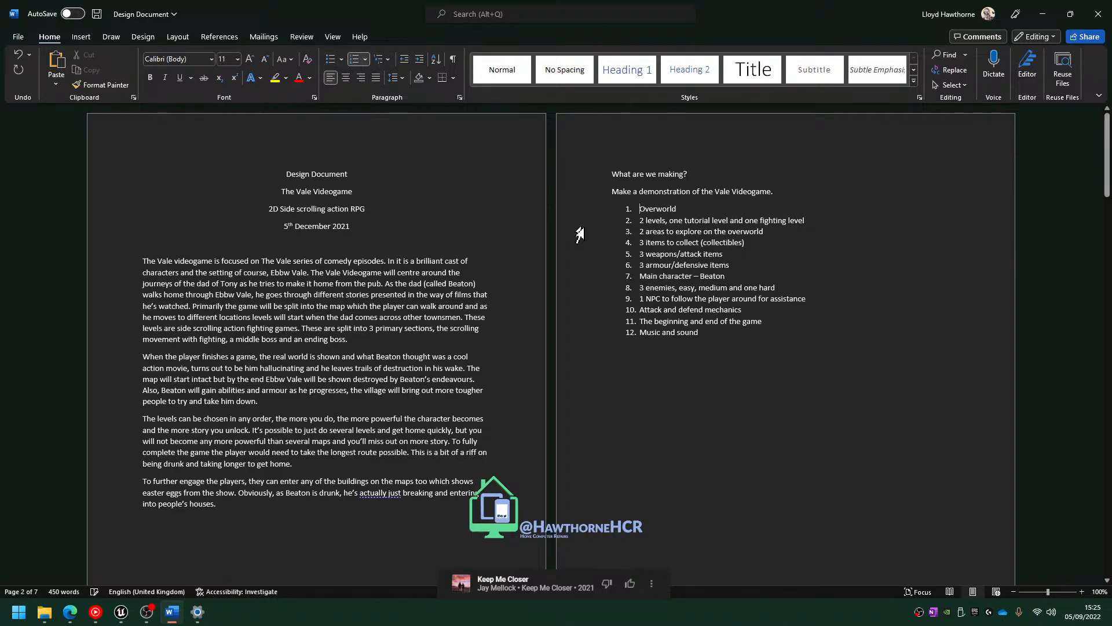
key("ctrl+z")
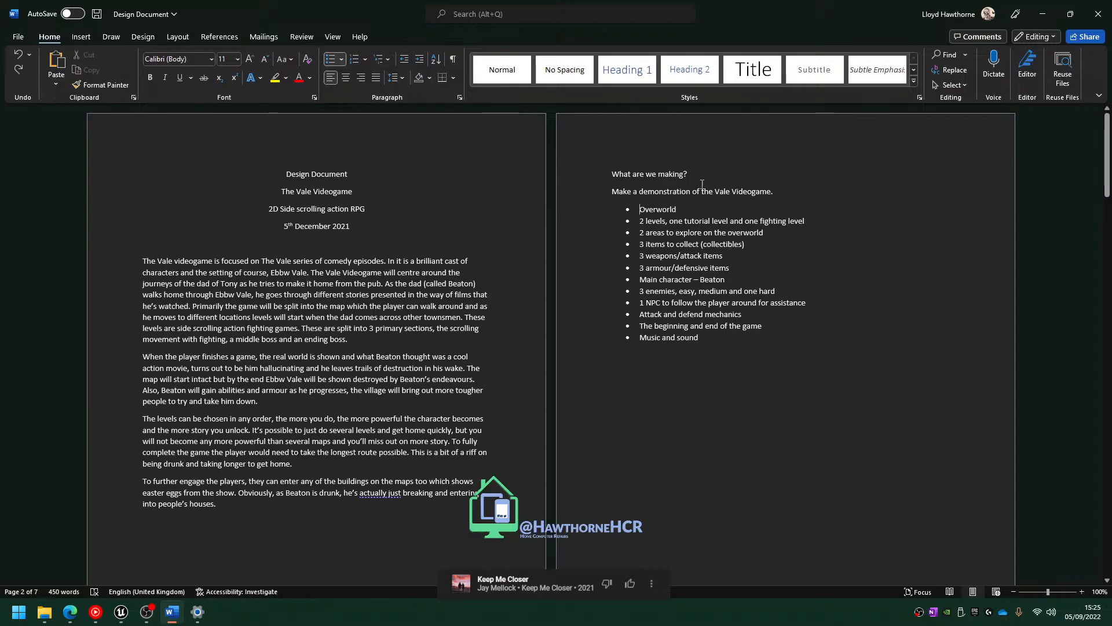
Paste the World, Characters and Items outline beneath the demo's feature list, leaving one blank line between them
scroll(739, 352, "down", 10)
key("ctrl+v")
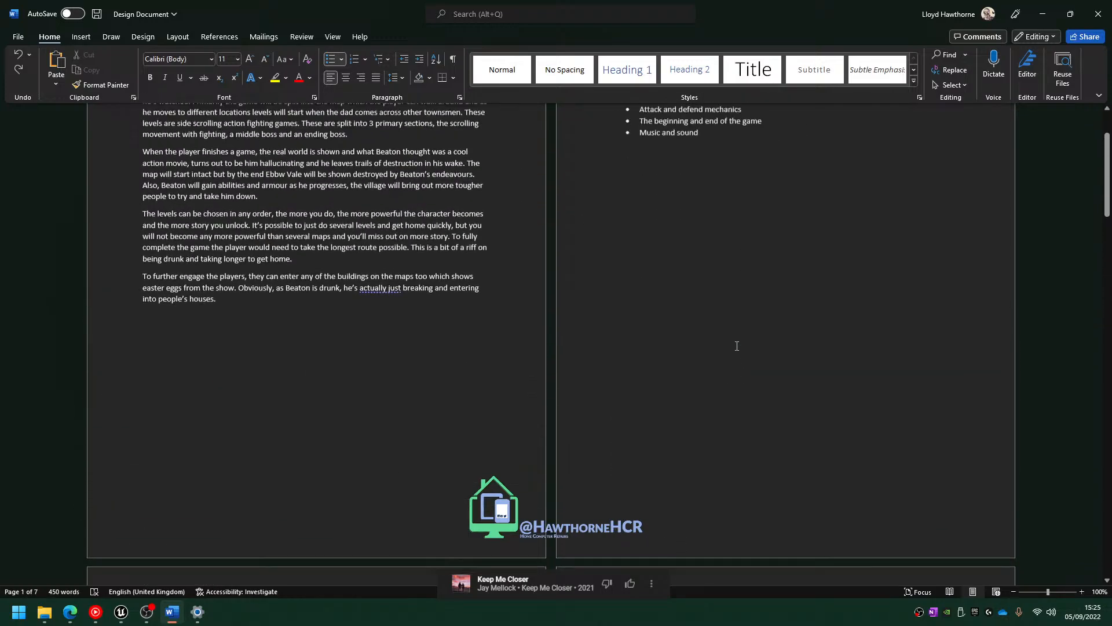
key("ctrl+z")
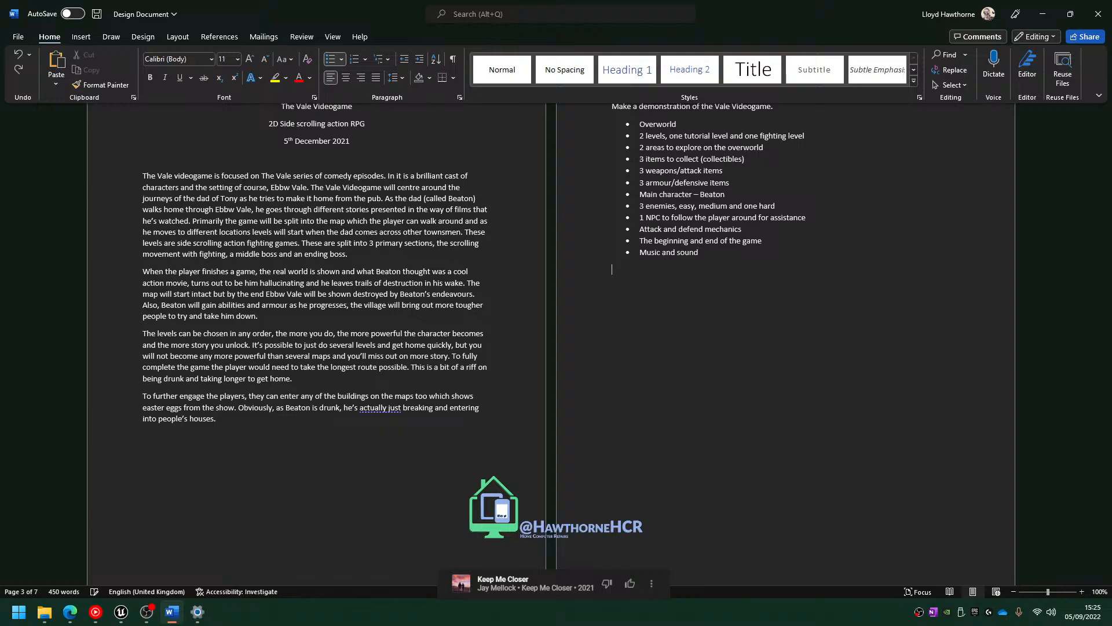
key("Return")
key("Return")
key("ctrl+v")
left_click(666, 283)
key("Delete")
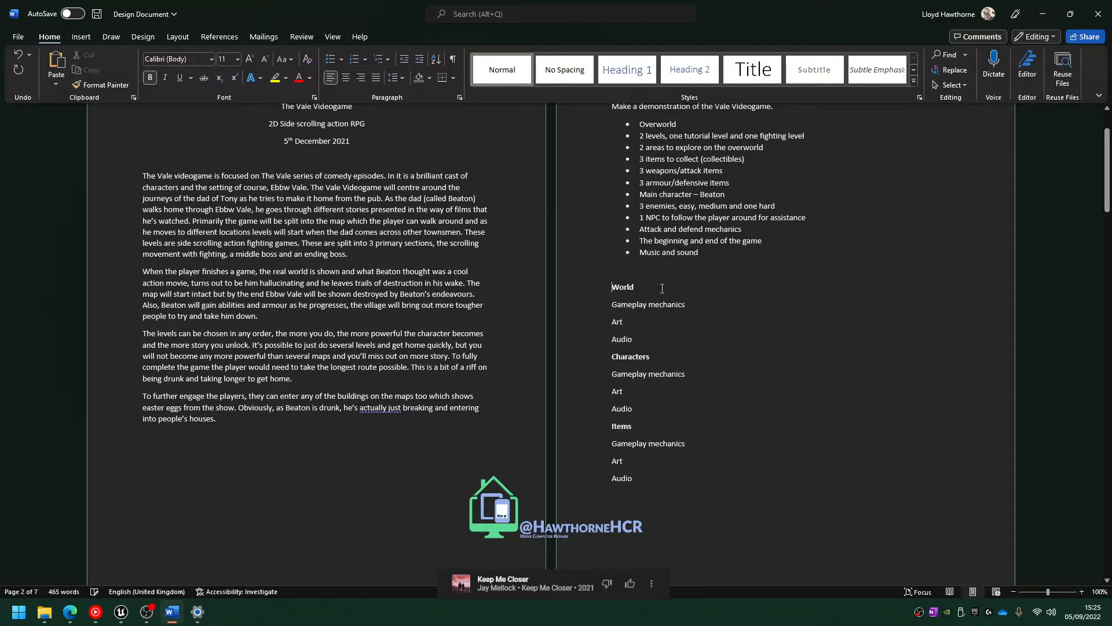
Try a plain numbered list on the pasted outline, with World's Gameplay mechanics line indented as a sub-item
left_click_drag(624, 288, 626, 481)
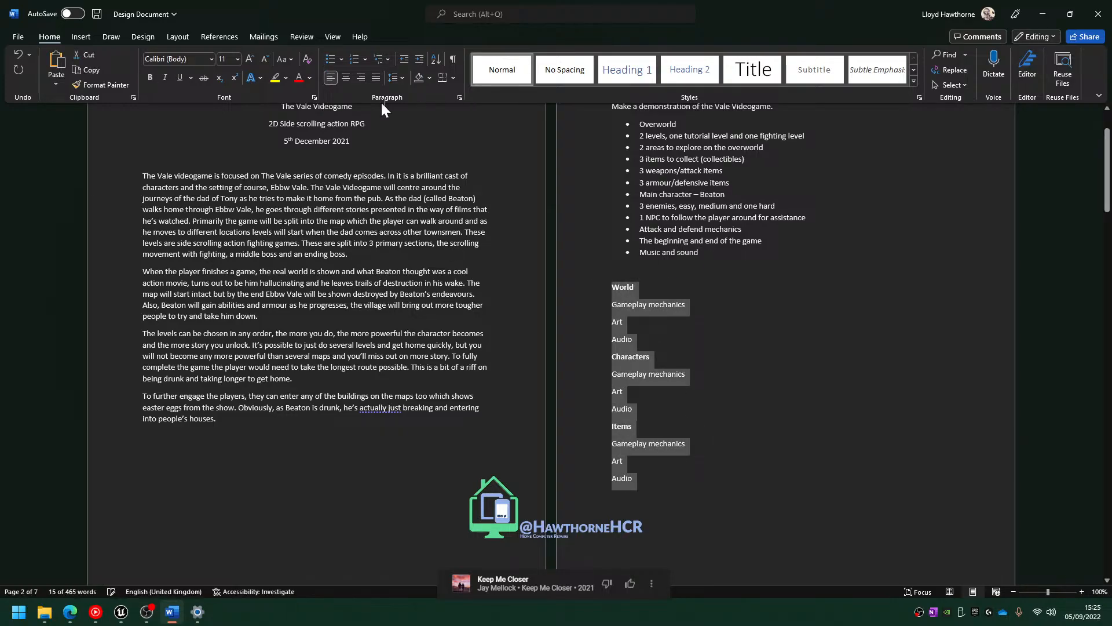
left_click(353, 59)
left_click(642, 298)
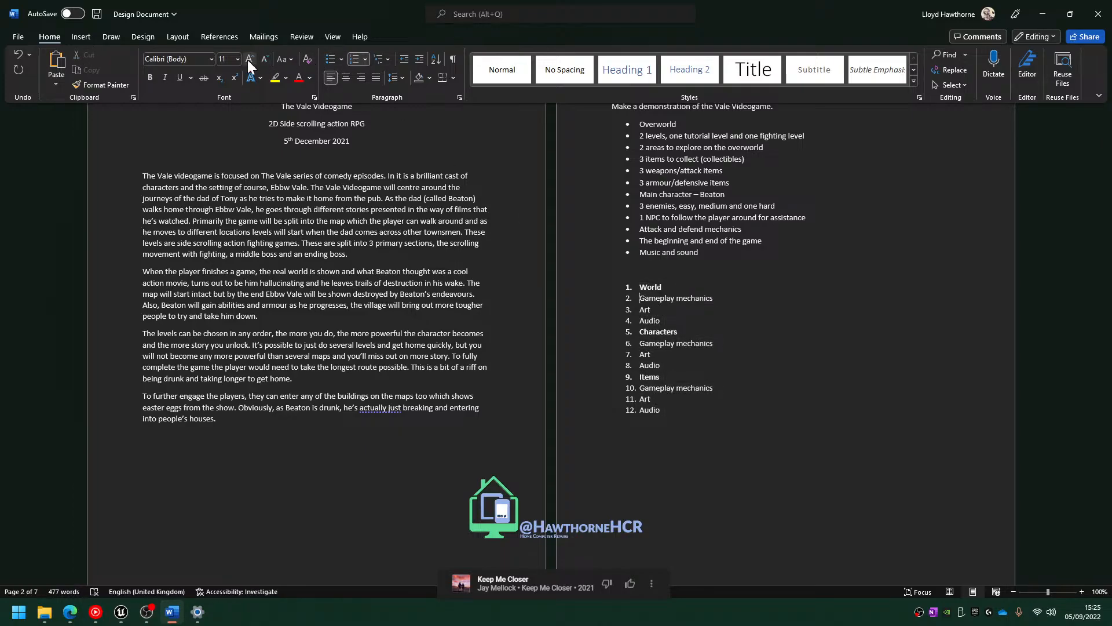
left_click(418, 60)
key("Down")
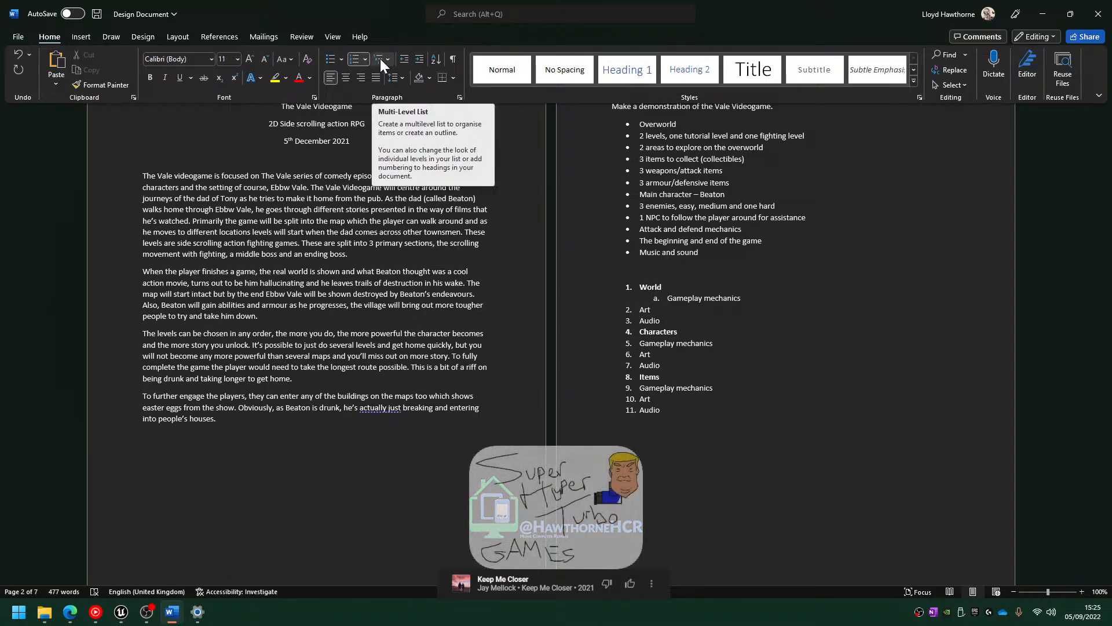
key("ctrl+z")
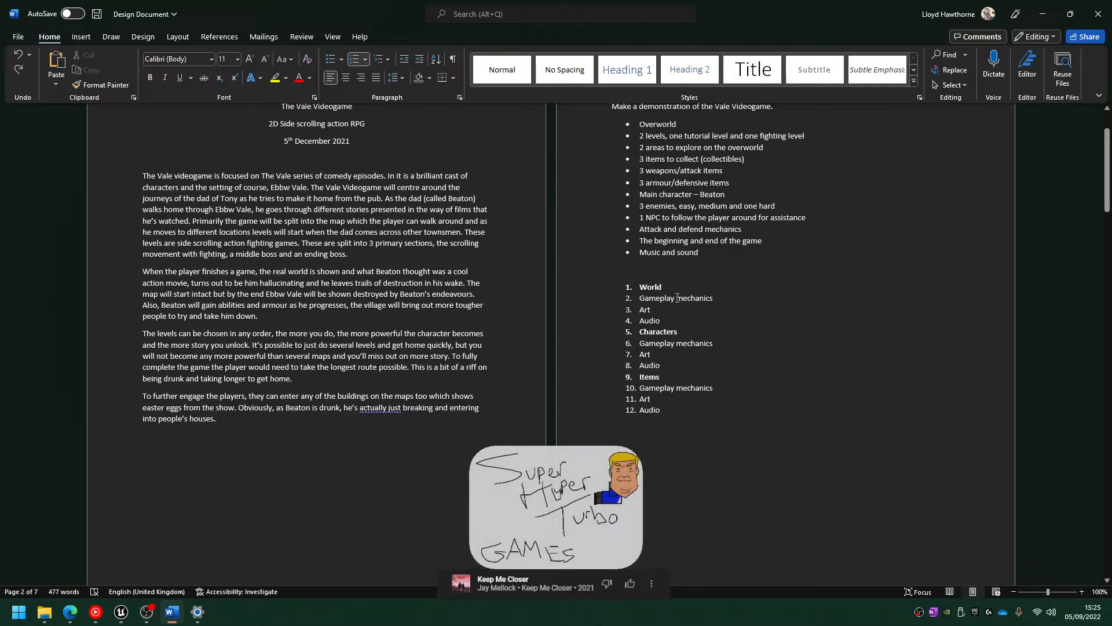
Apply the 1., 1.1., 1.1.1. multi-level list to the pasted outline and demote World's Gameplay mechanics, Art and Audio to sub-items
left_click_drag(729, 431, 729, 430)
left_click(380, 59)
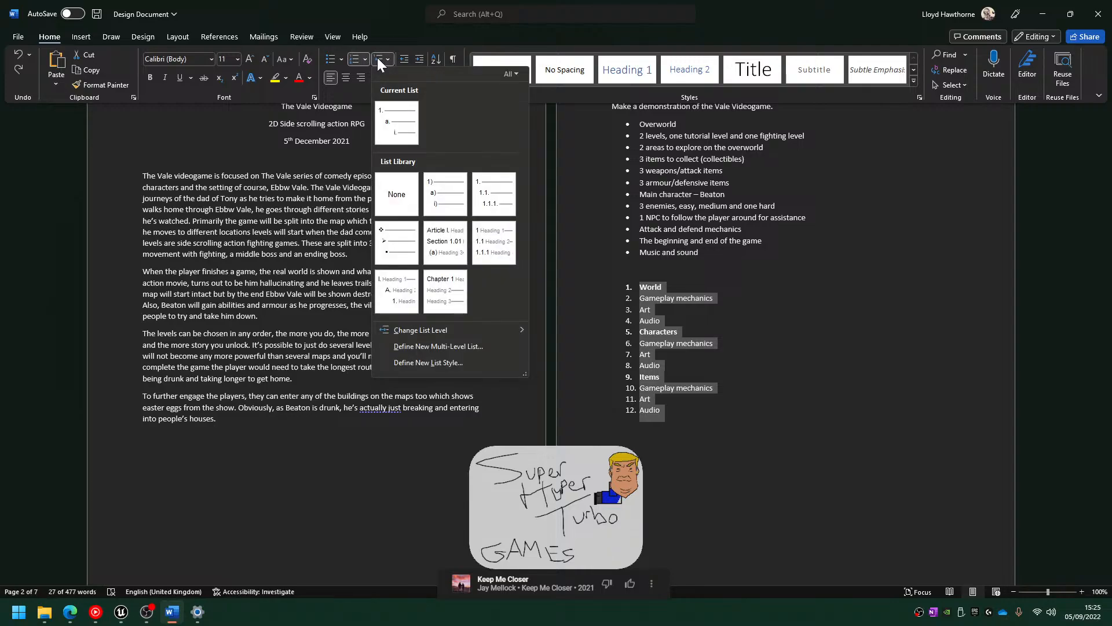
left_click(500, 197)
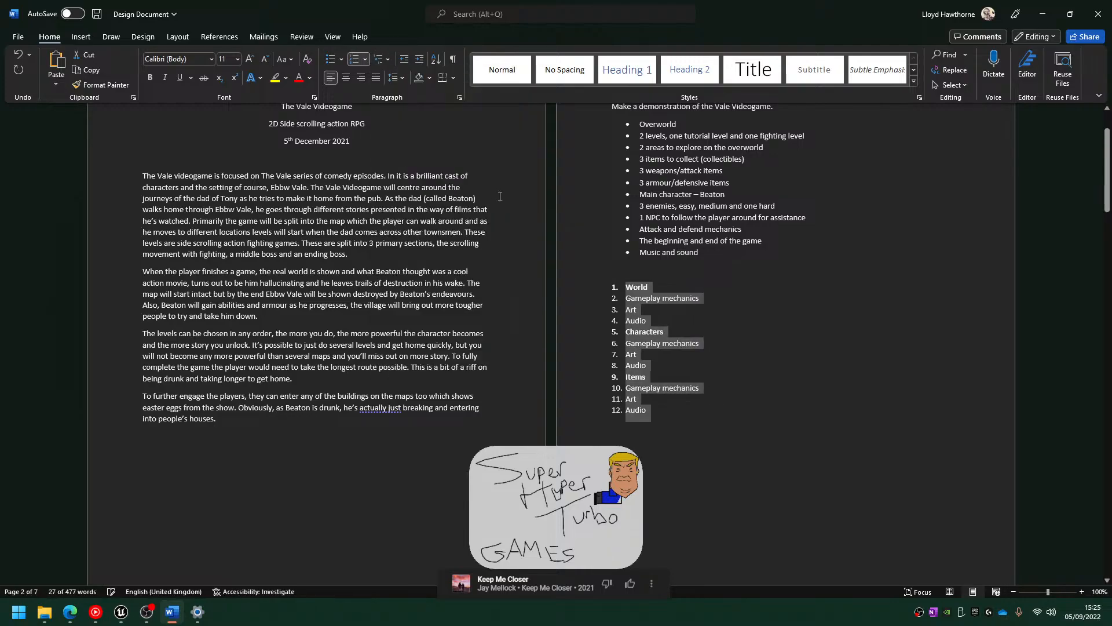
left_click(623, 299)
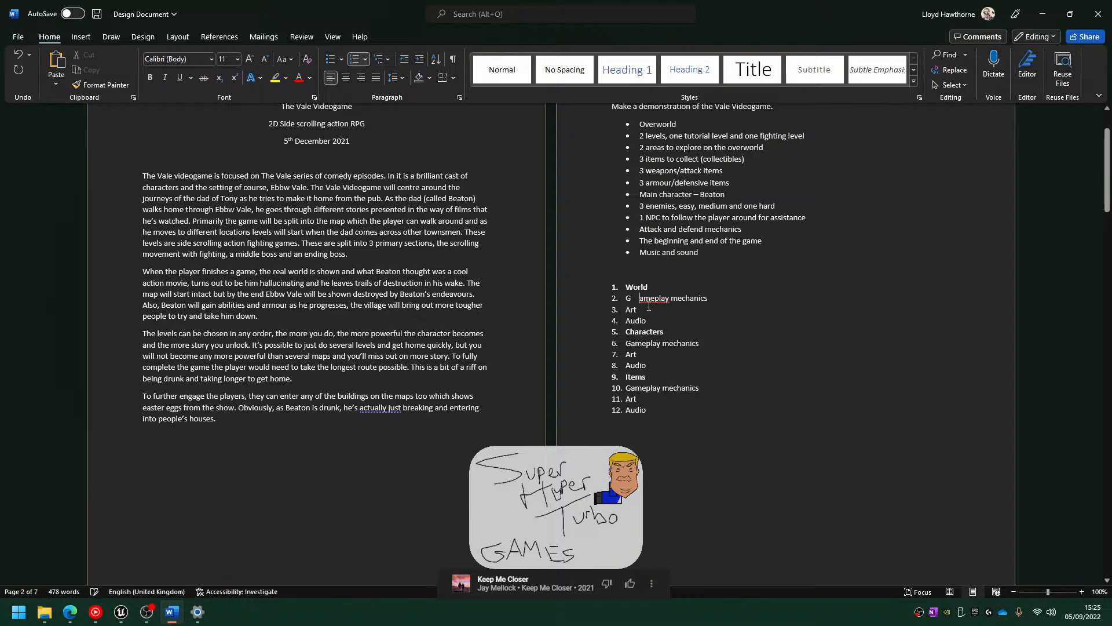
key("Tab")
left_click(625, 310)
key("Tab")
key("Down")
key("Tab")
key("Down")
Insert an unnumbered blank line before the Characters heading and another before the Items heading in the outline
key("Return")
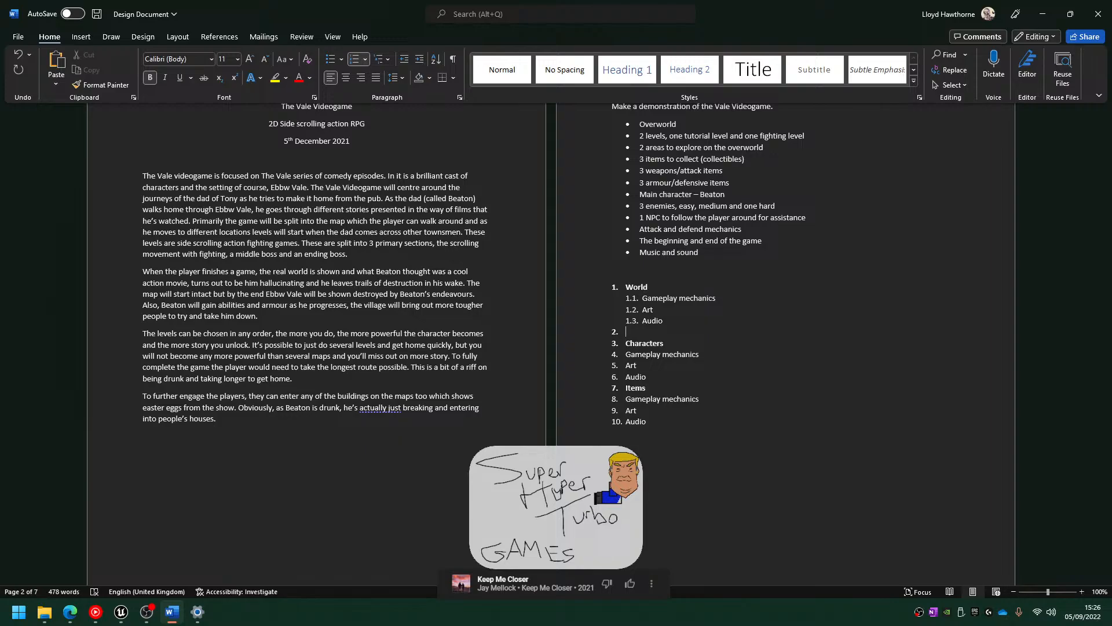
key("BackSpace")
key("Down")
key("Down")
key("Down")
key("Down")
key("Down")
key("Return")
key("Up")
key("BackSpace")
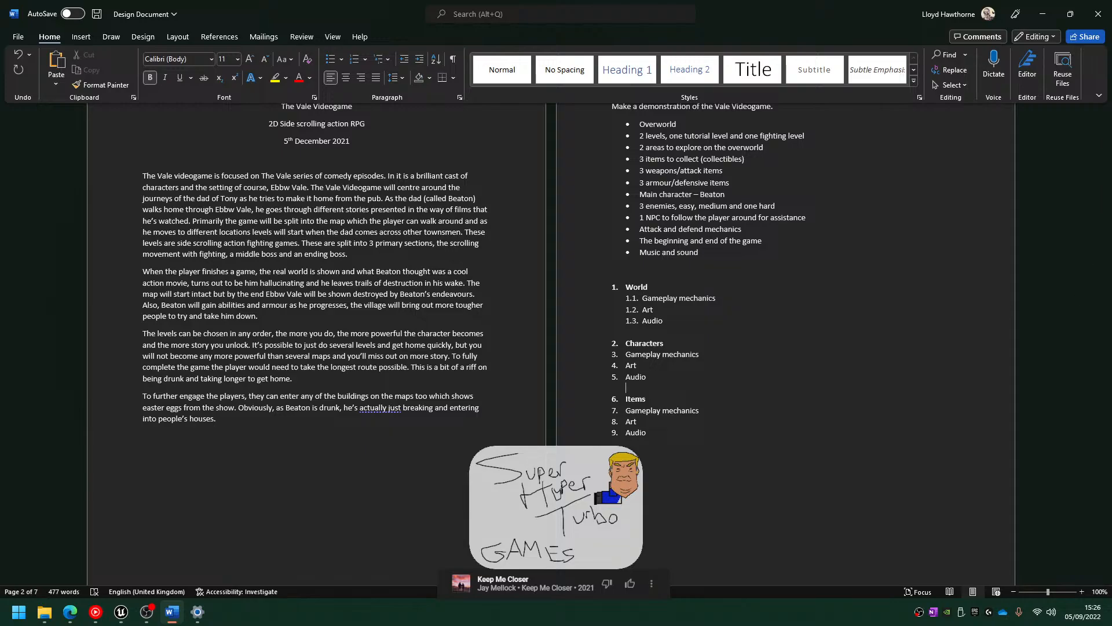
Demote Gameplay mechanics, Art and Audio to second-level sub-items under both Characters and Items
left_click(631, 355)
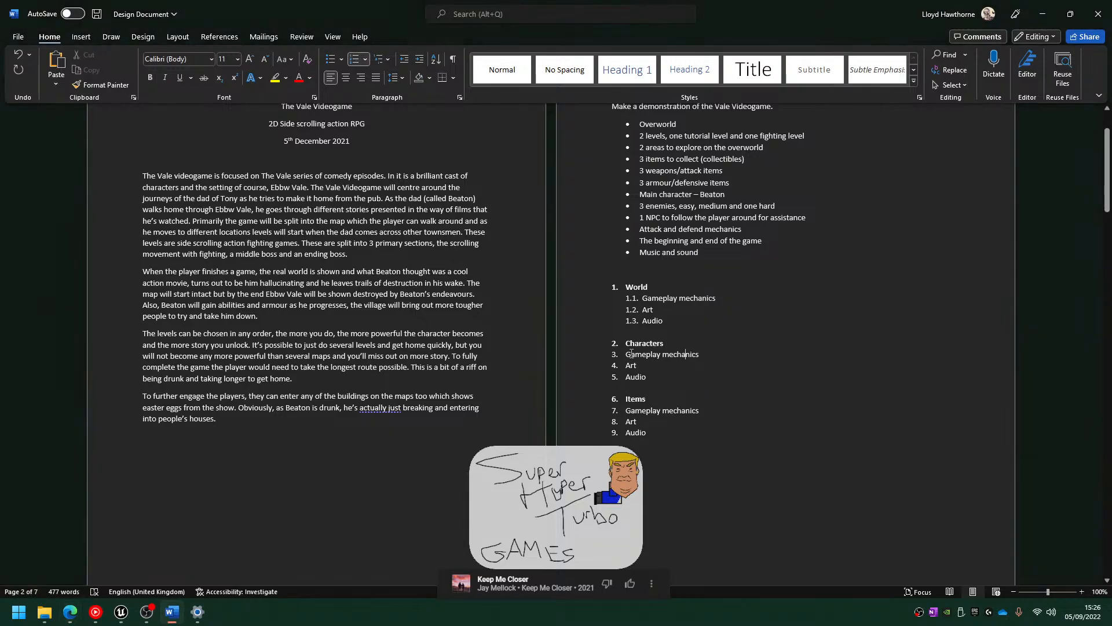
key("Tab")
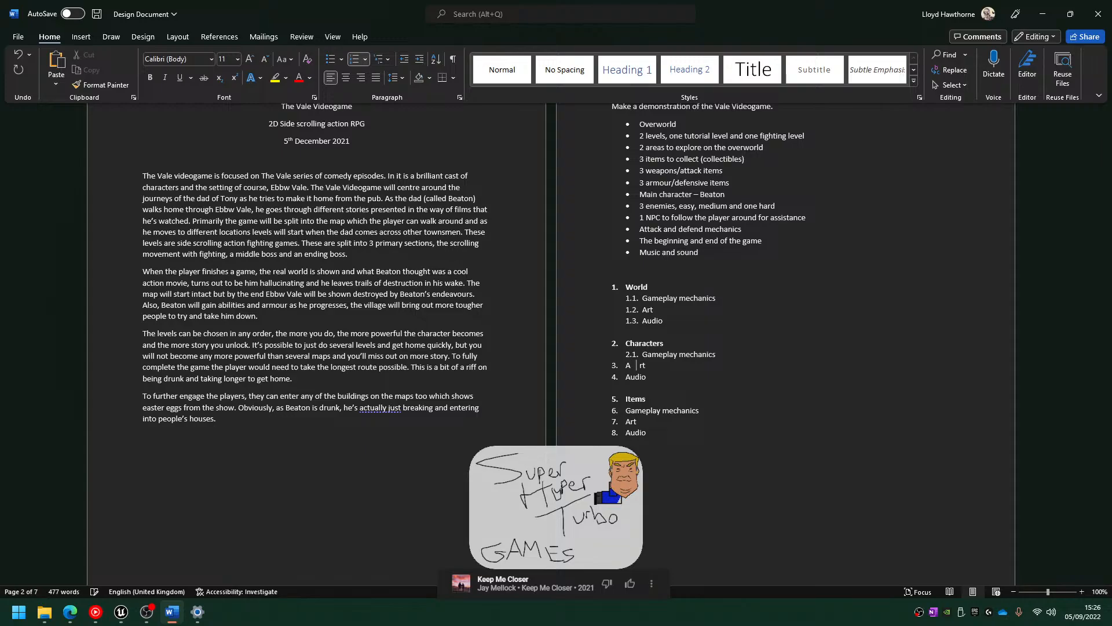
key("Tab")
key("Down")
key("Tab")
key("Down")
key("Down")
key("Tab")
key("Down")
key("Down")
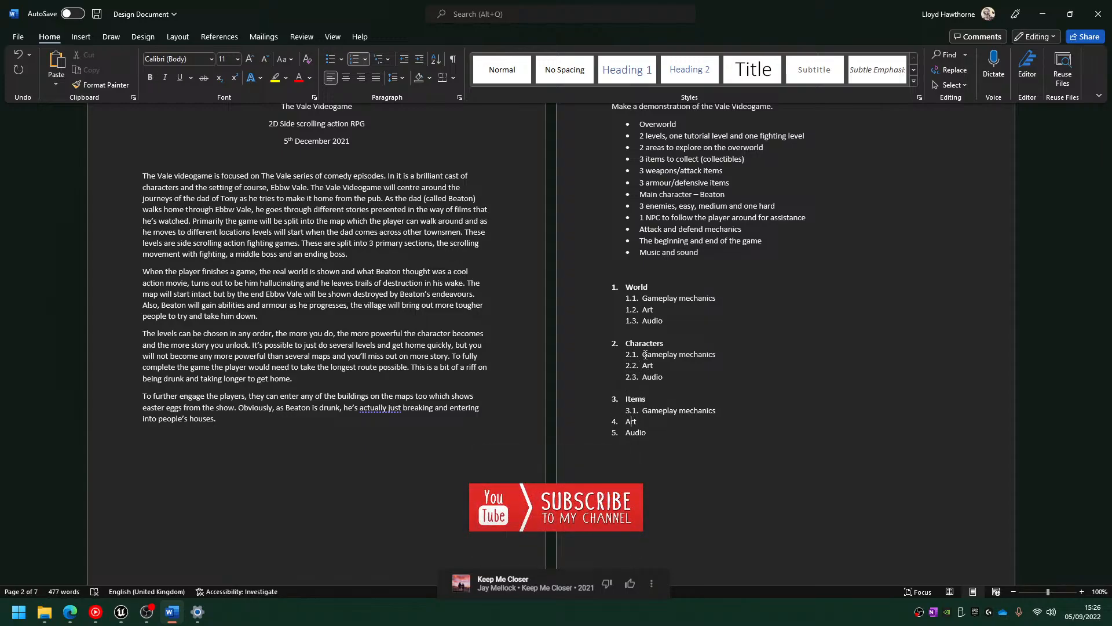
key("Tab")
key("Down")
key("Tab")
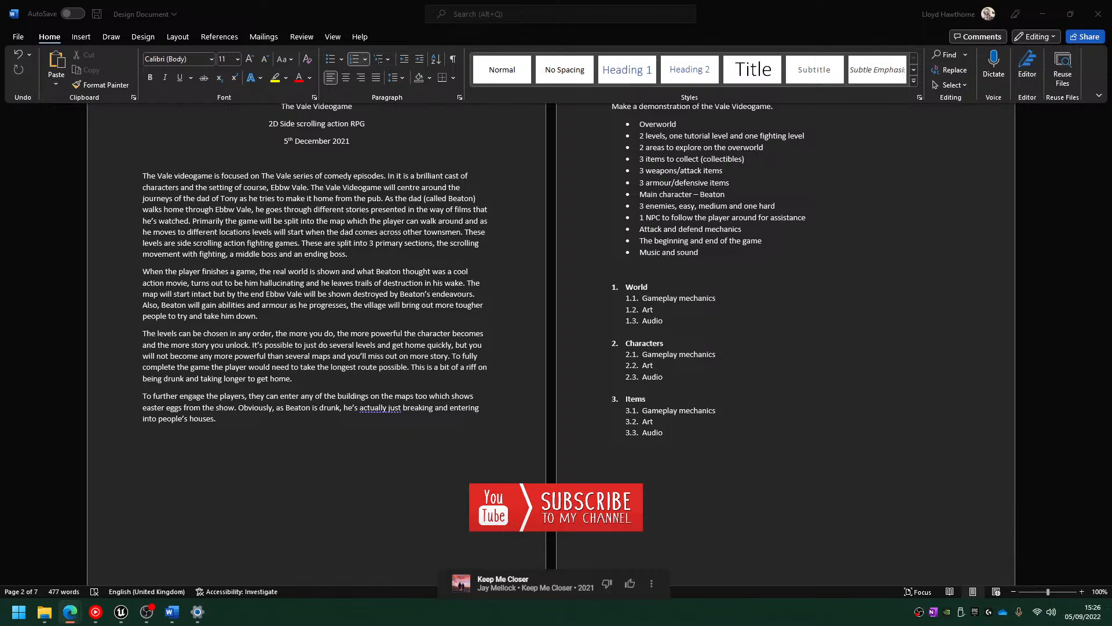
Number the World heading as 1 and the Characters heading as 2 on their separate section pages
left_click(749, 394)
scroll(738, 413, "up", 3)
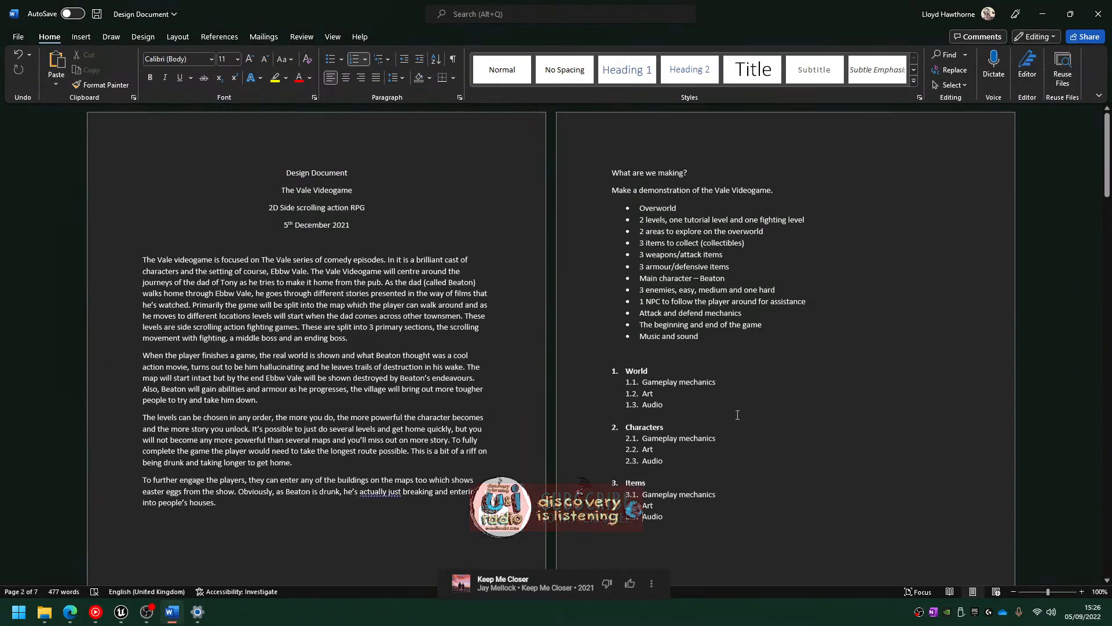
scroll(737, 404, "down", 4)
scroll(735, 402, "up", 2)
scroll(760, 327, "down", 10)
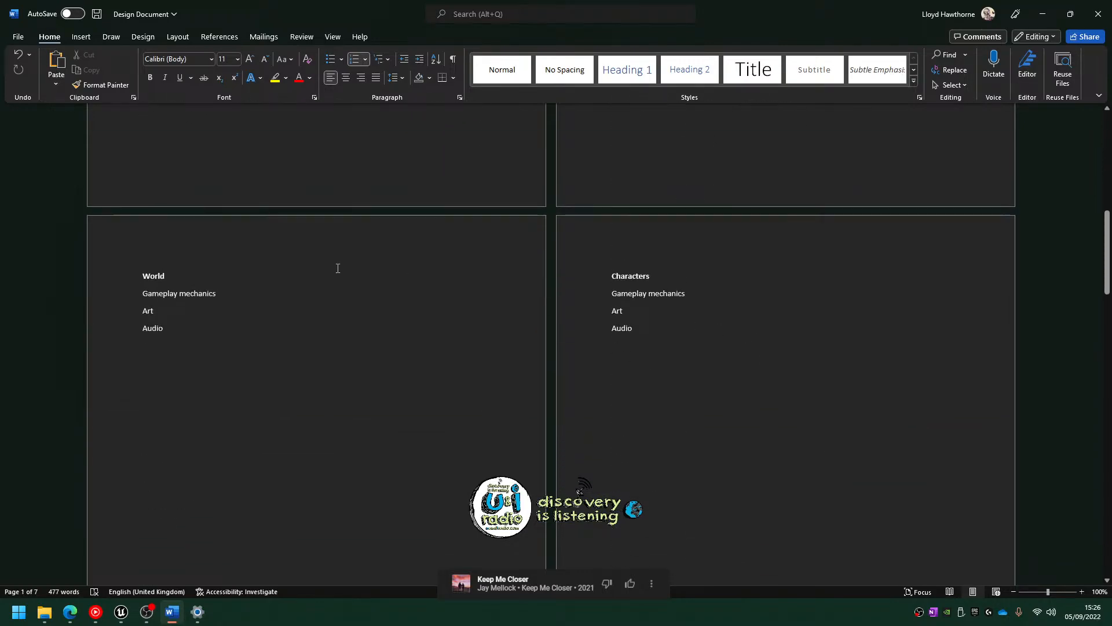
scroll(533, 324, "up", 6)
scroll(120, 400, "down", 4)
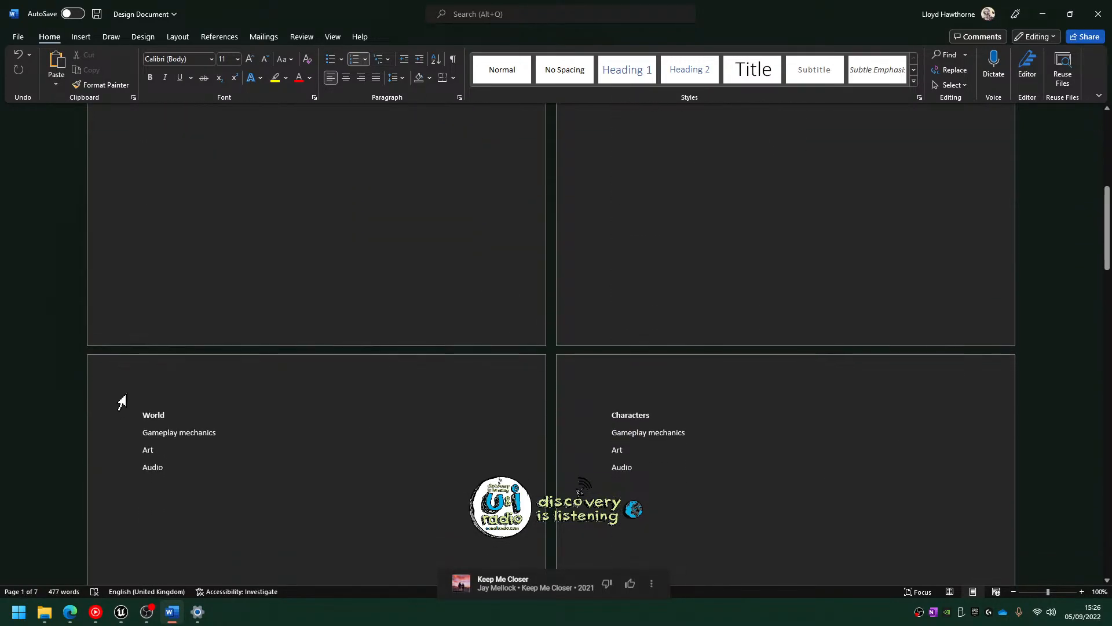
left_click(142, 414)
type("1.")
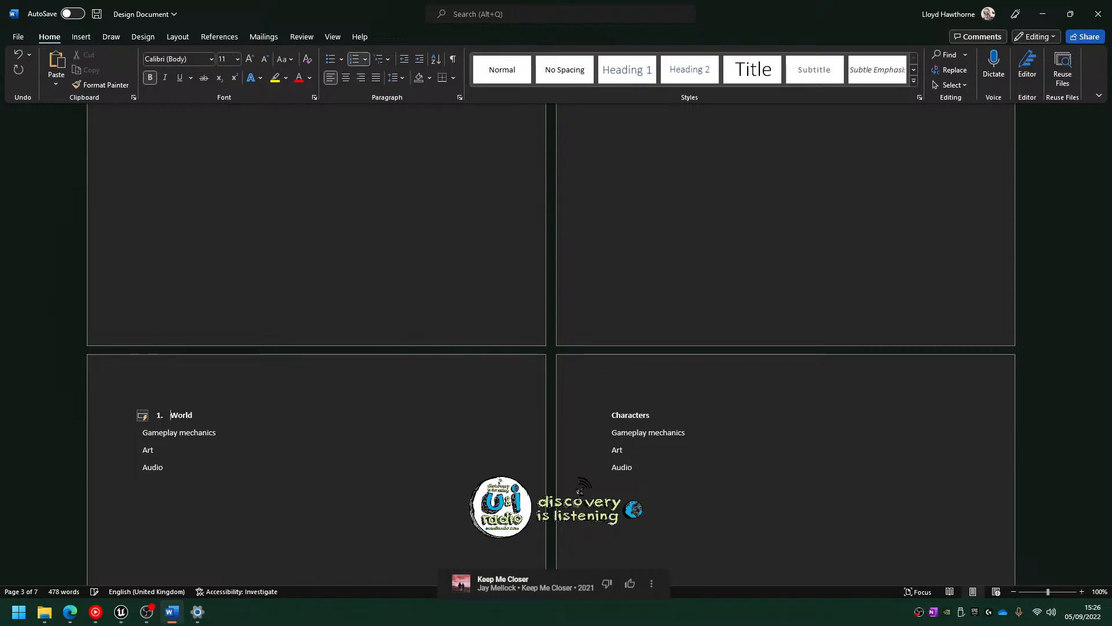
scroll(293, 427, "down", 4)
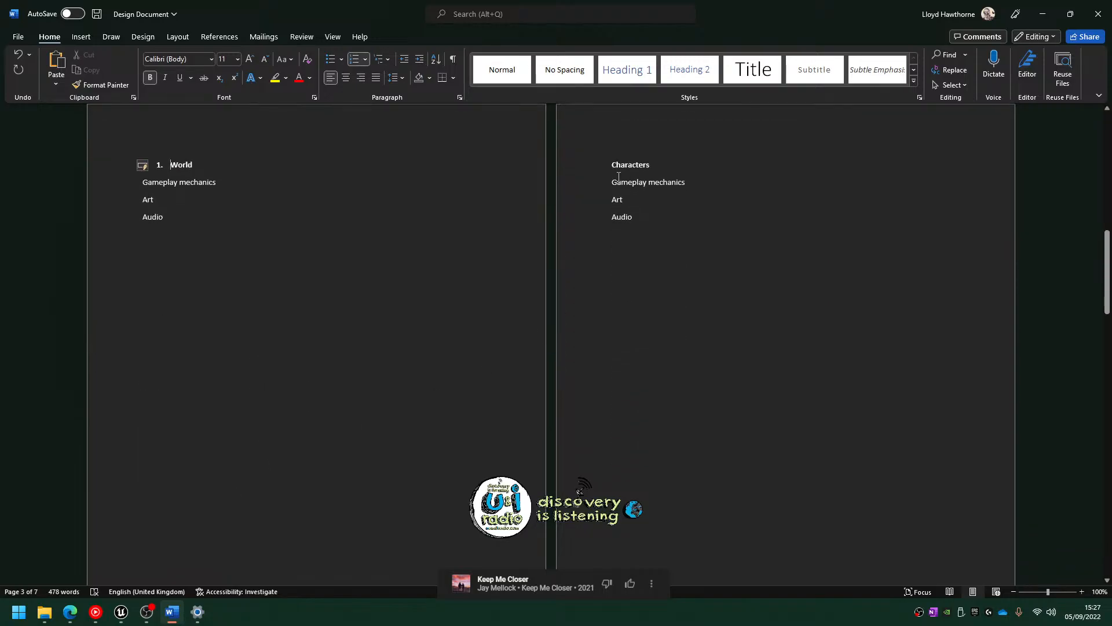
left_click(602, 167)
left_click(612, 165)
type("1.")
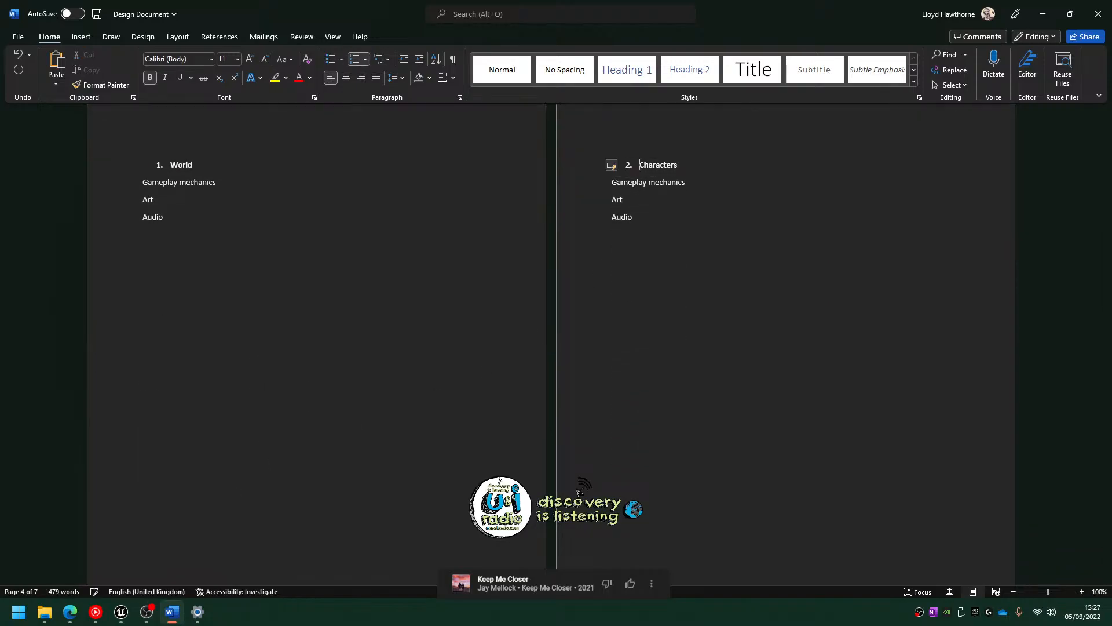
Number the Items heading as 3 on its own section page
scroll(569, 372, "down", 5)
scroll(569, 372, "down", 5)
scroll(261, 310, "up", 1)
left_click(130, 267)
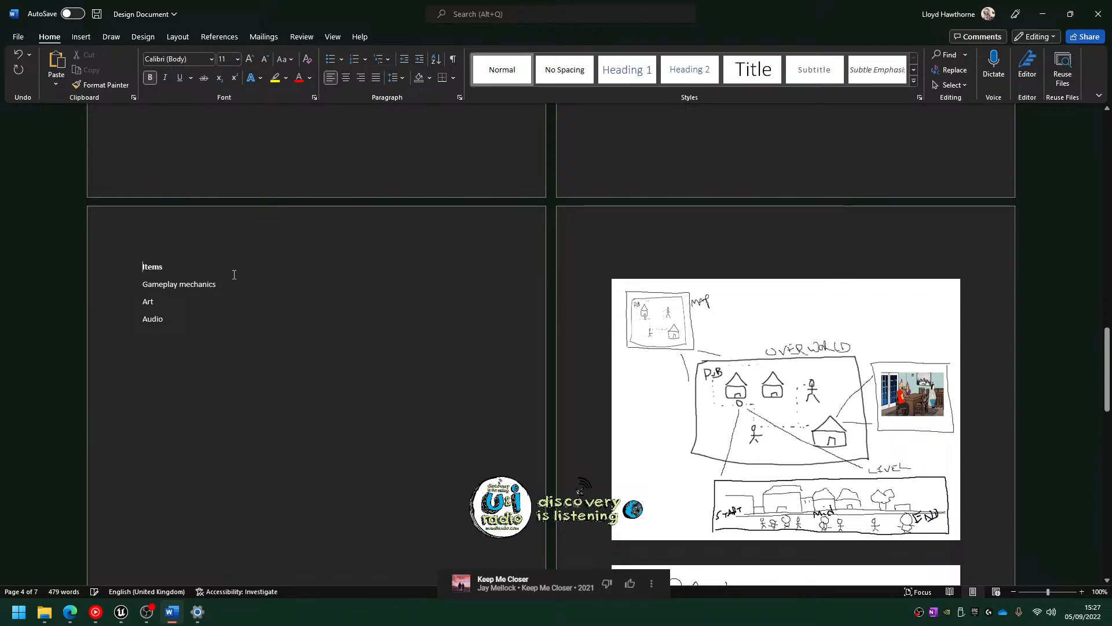
type("3.")
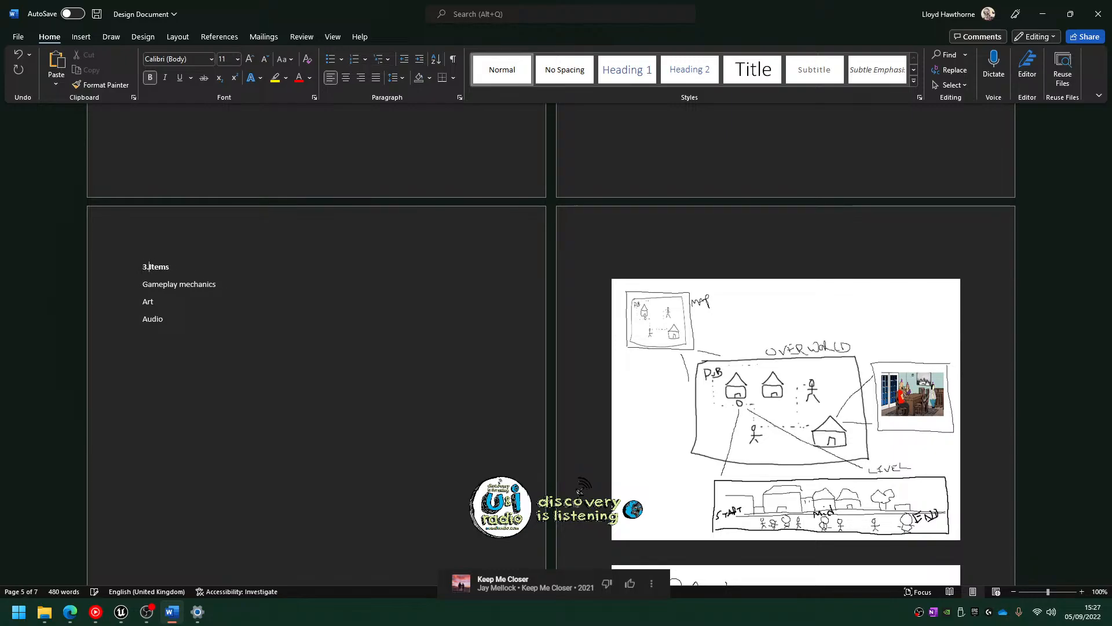
Place Gameplay mechanics on an unnumbered line directly under the Items heading, within the same list item
left_click(143, 284)
key("Tab")
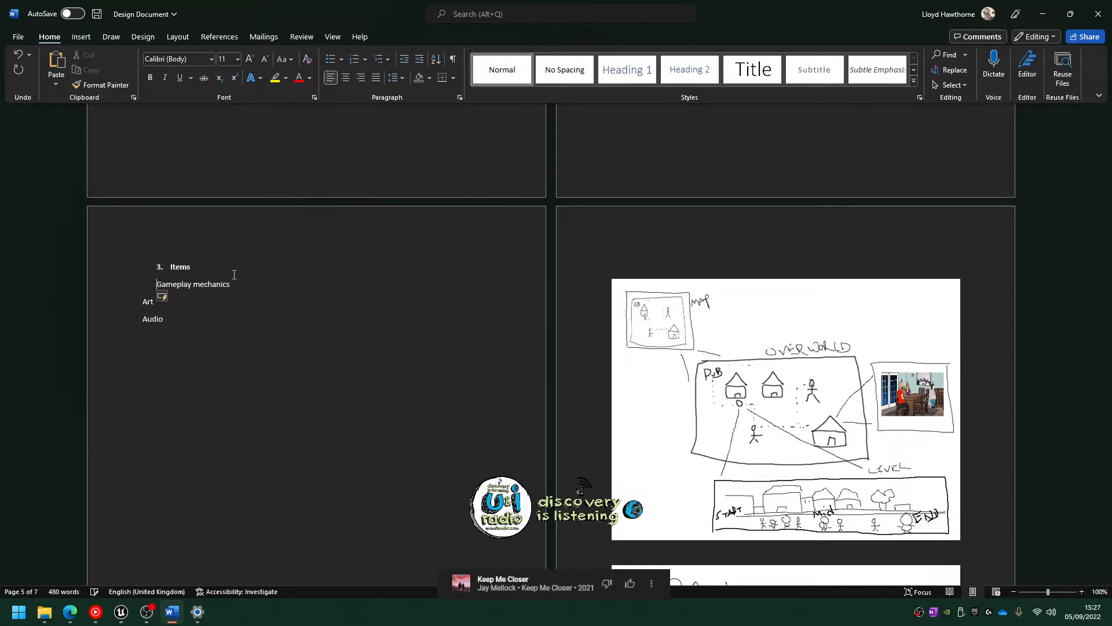
key("BackSpace")
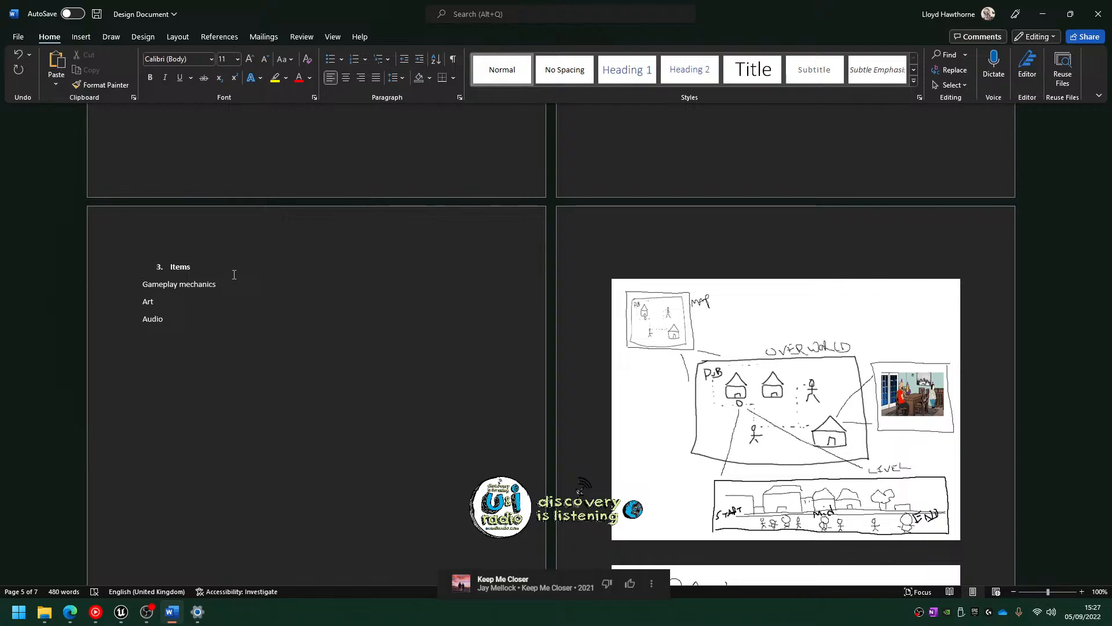
type("4.")
key("BackSpace")
key("BackSpace")
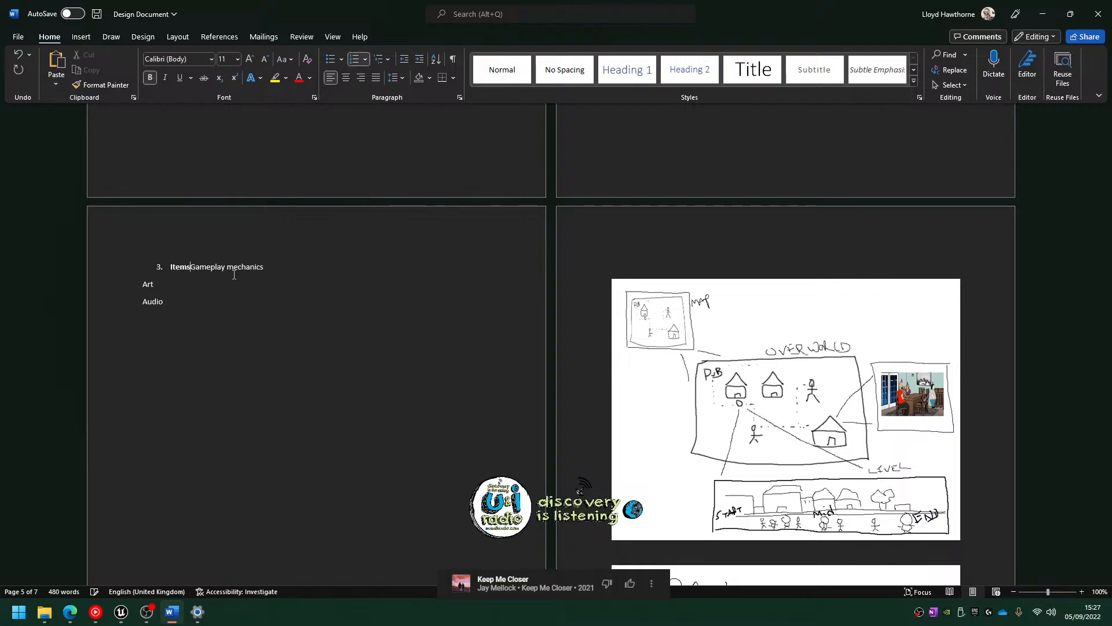
key("Return")
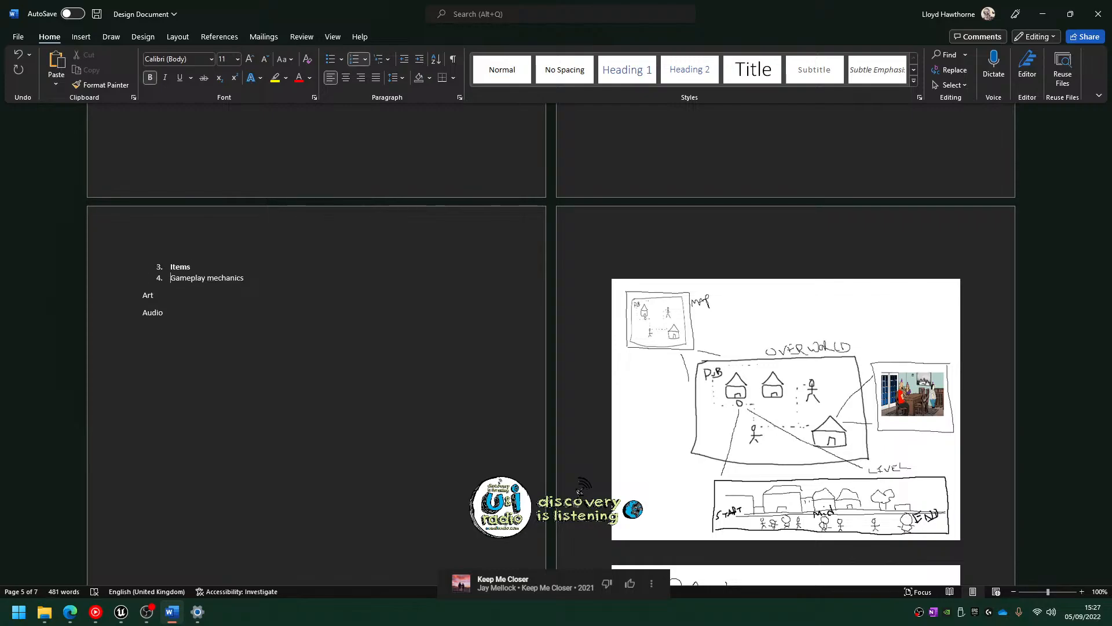
key("BackSpace")
key("BackSpace")
key("shift+Return")
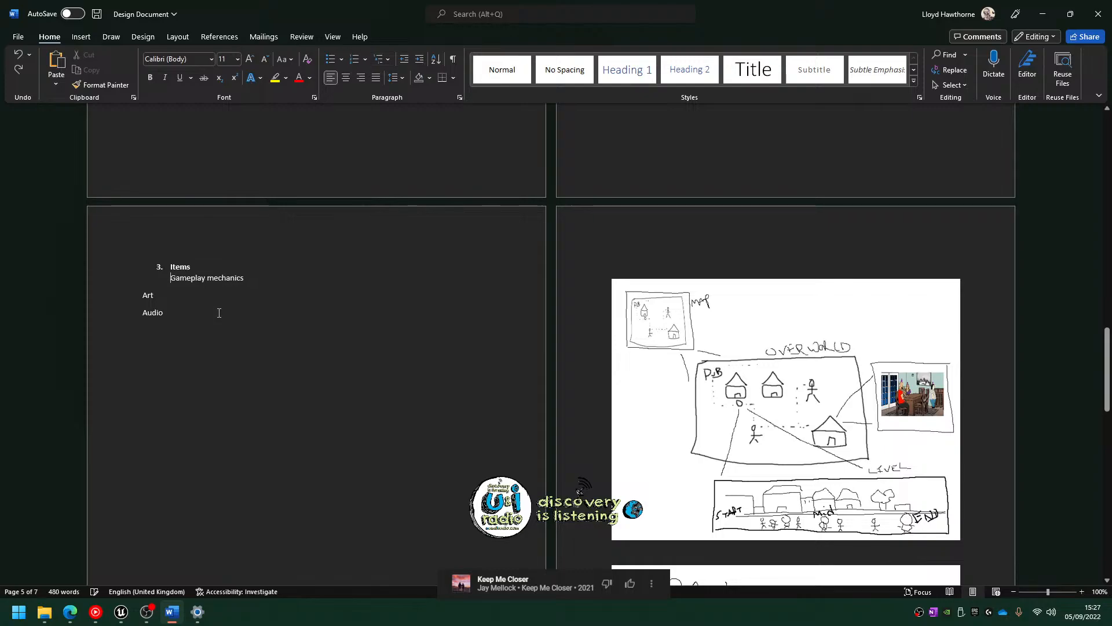
Apply the 1., 1.1., 1.1.1. multilevel numbering to the World heading and its three entries on the World page
scroll(219, 313, "up", 10)
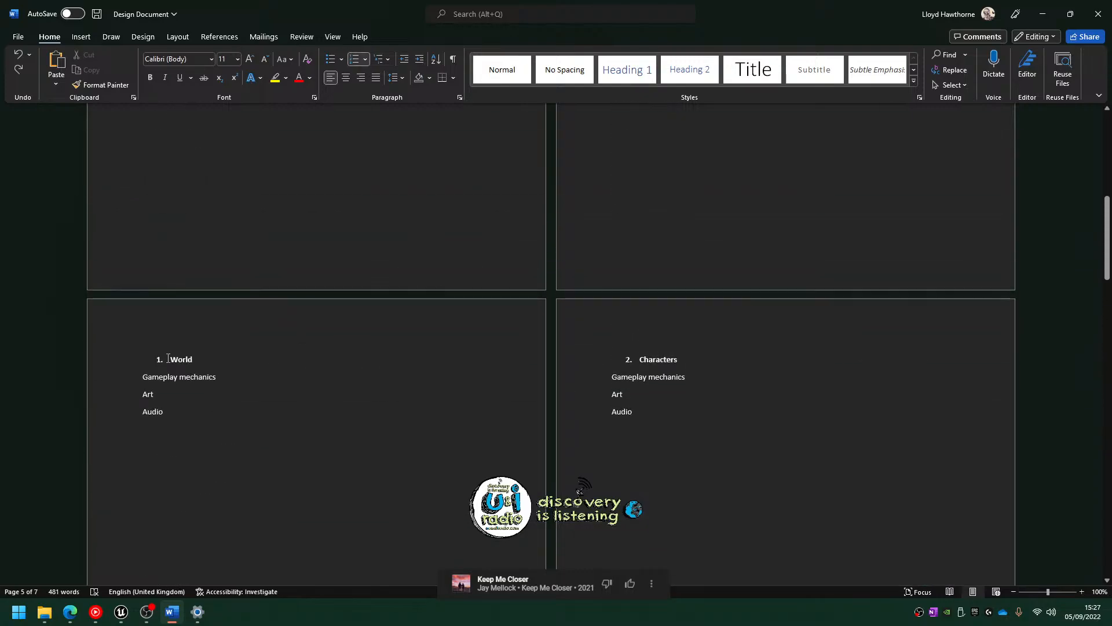
left_click_drag(168, 358, 199, 415)
left_click(377, 61)
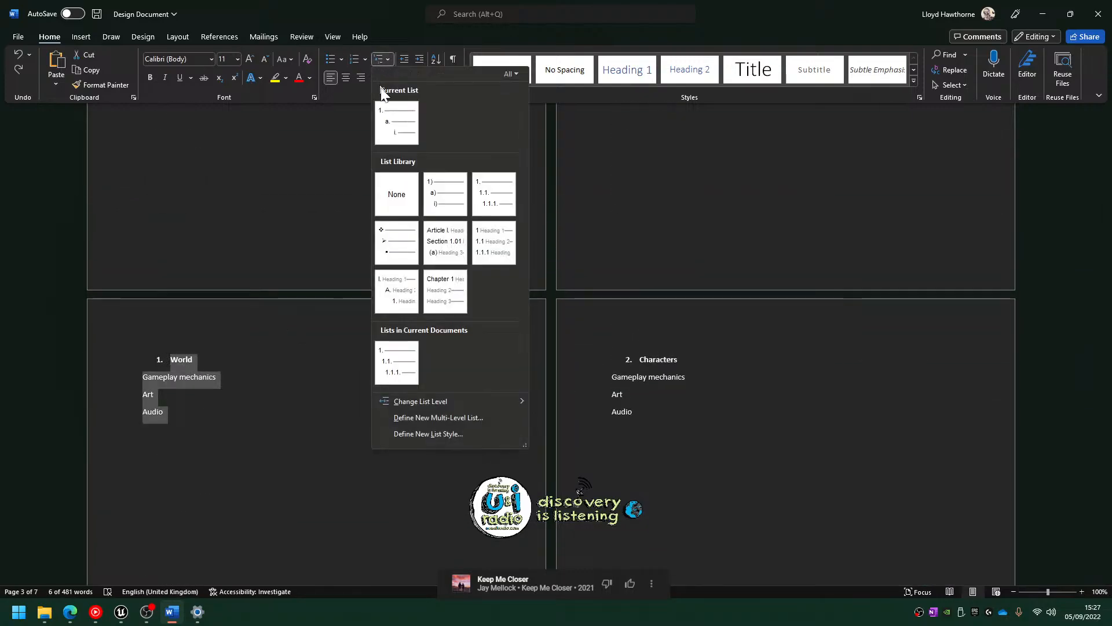
left_click(494, 194)
left_click(178, 371)
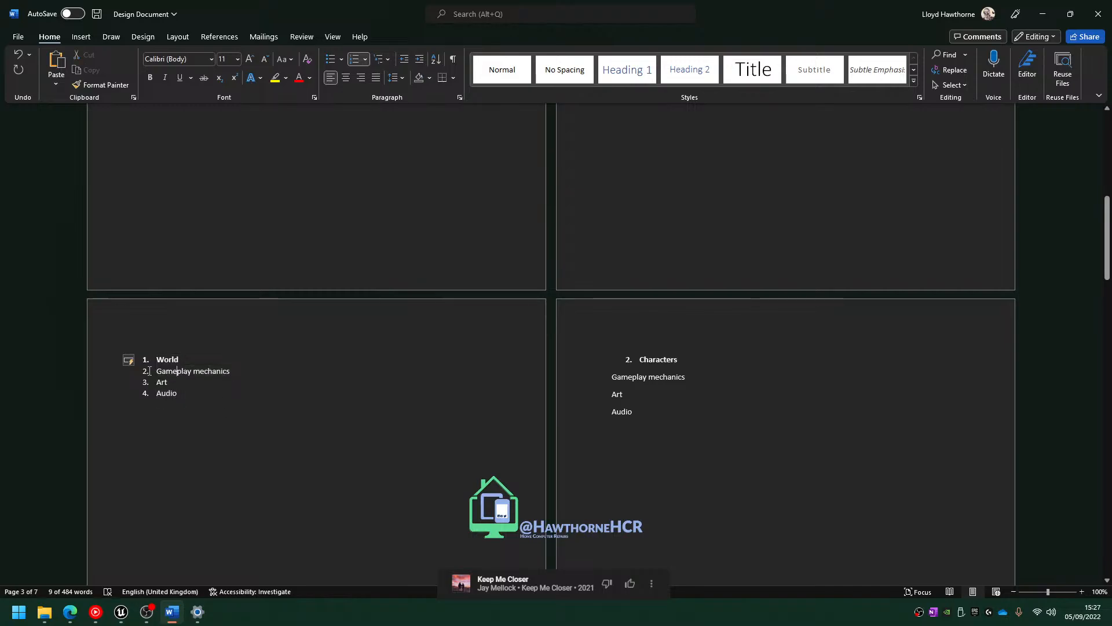
Demote Gameplay mechanics, Art and Audio to second-level items 1.1 to 1.3 under World
left_click(149, 371)
key("Tab")
left_click(155, 382)
key("Tab")
left_click(155, 393)
key("Tab")
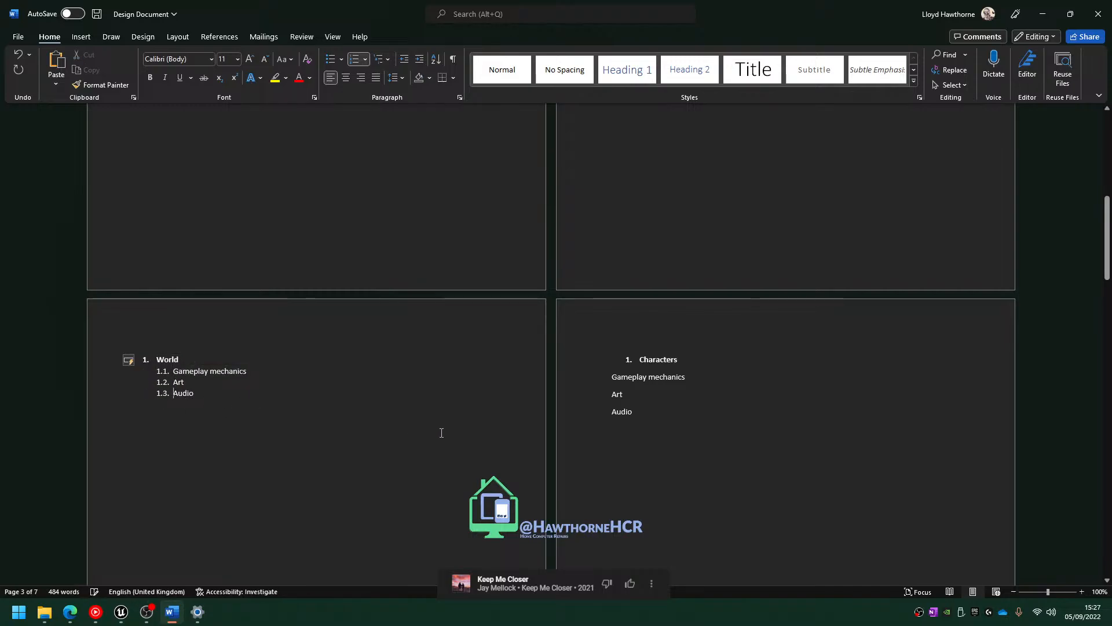
Examine the Characters page's heading and entries alongside the numbered World page
scroll(442, 432, "up", 15)
scroll(642, 350, "down", 10)
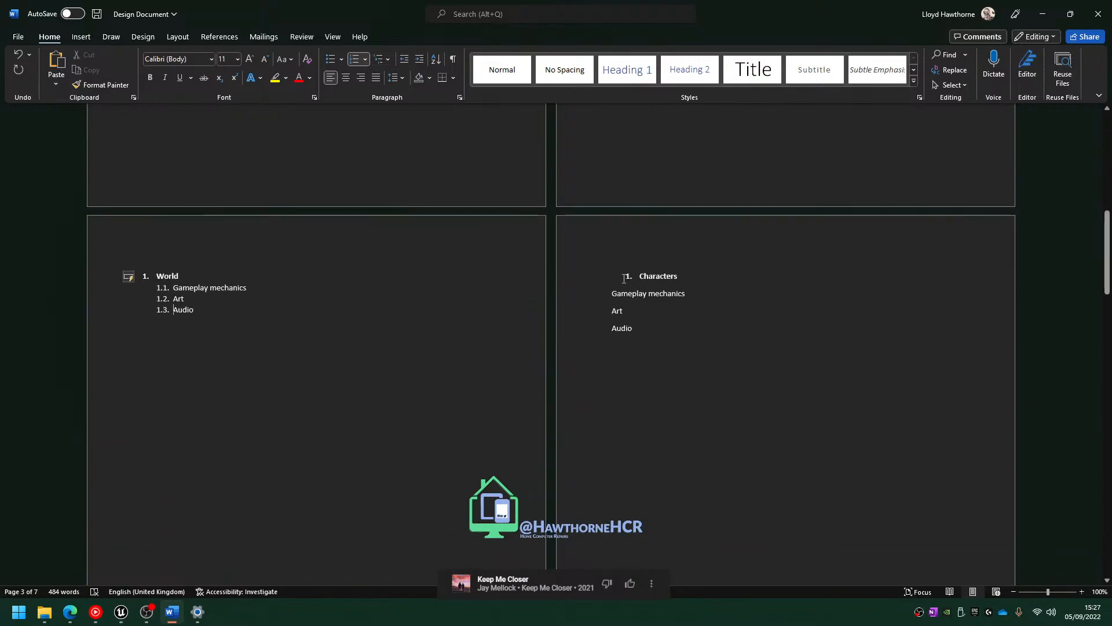
left_click(627, 283)
left_click_drag(626, 282, 676, 328)
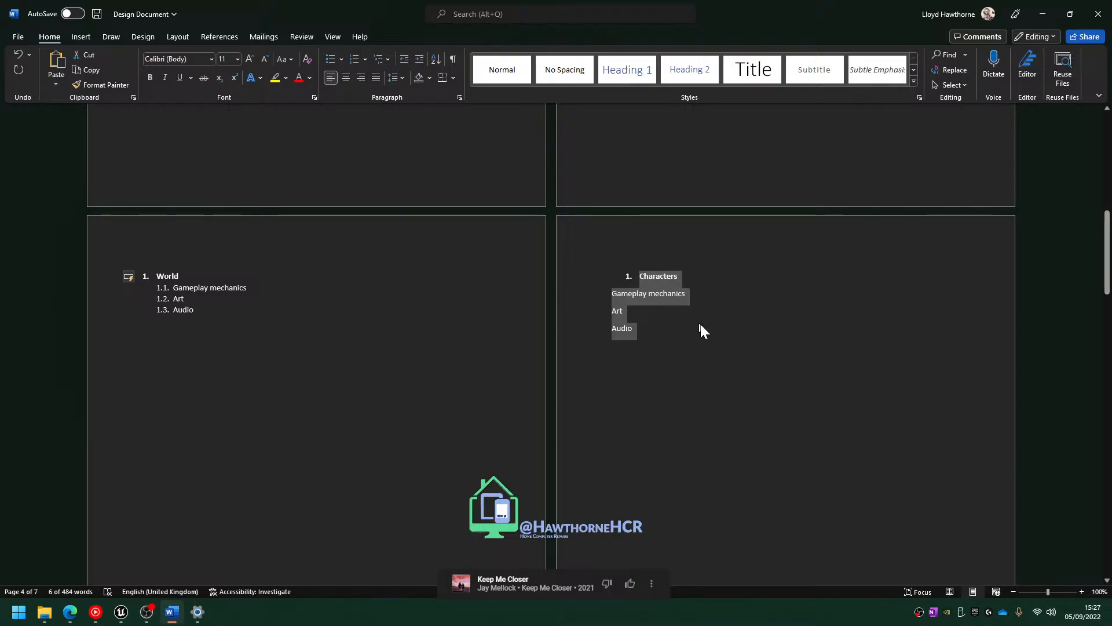
scroll(700, 325, "up", 5)
scroll(690, 342, "down", 5)
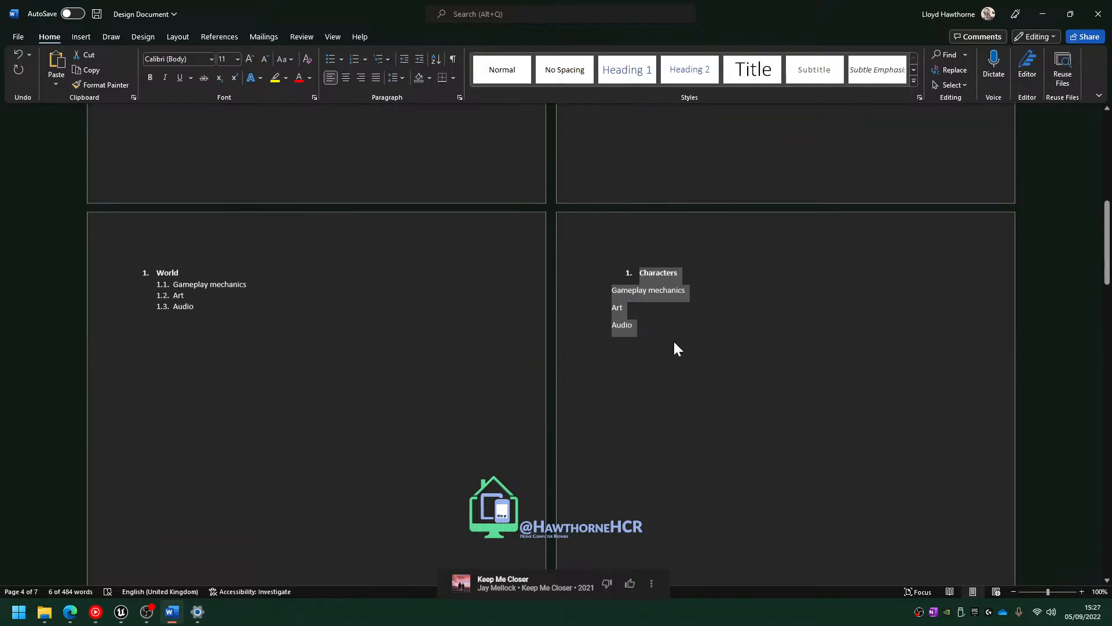
scroll(677, 348, "up", 6)
scroll(608, 399, "down", 4)
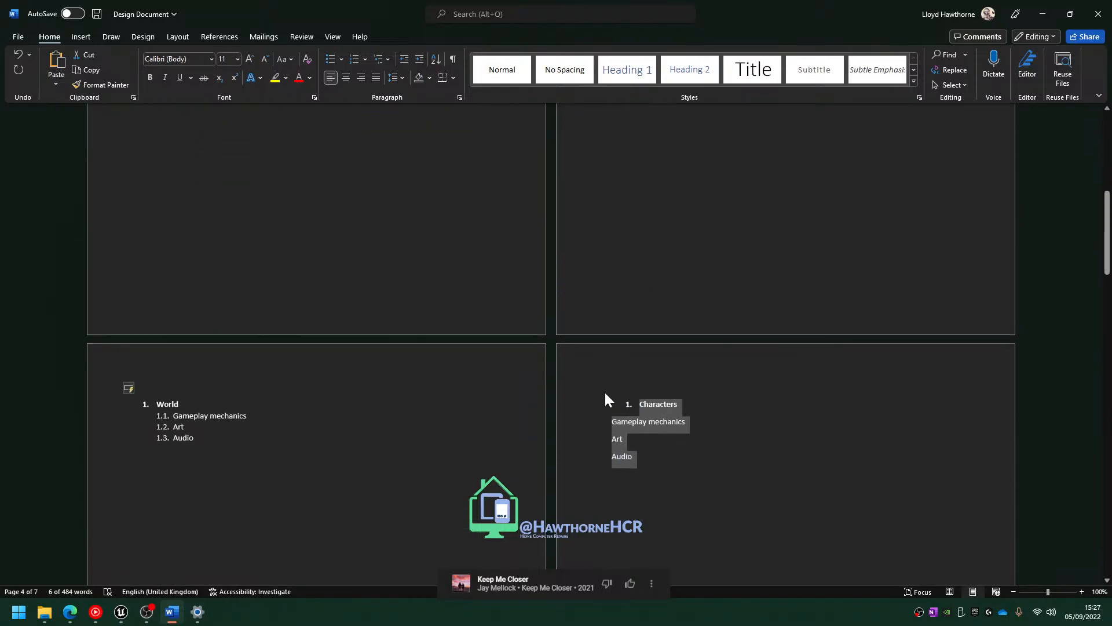
scroll(614, 388, "down", 3)
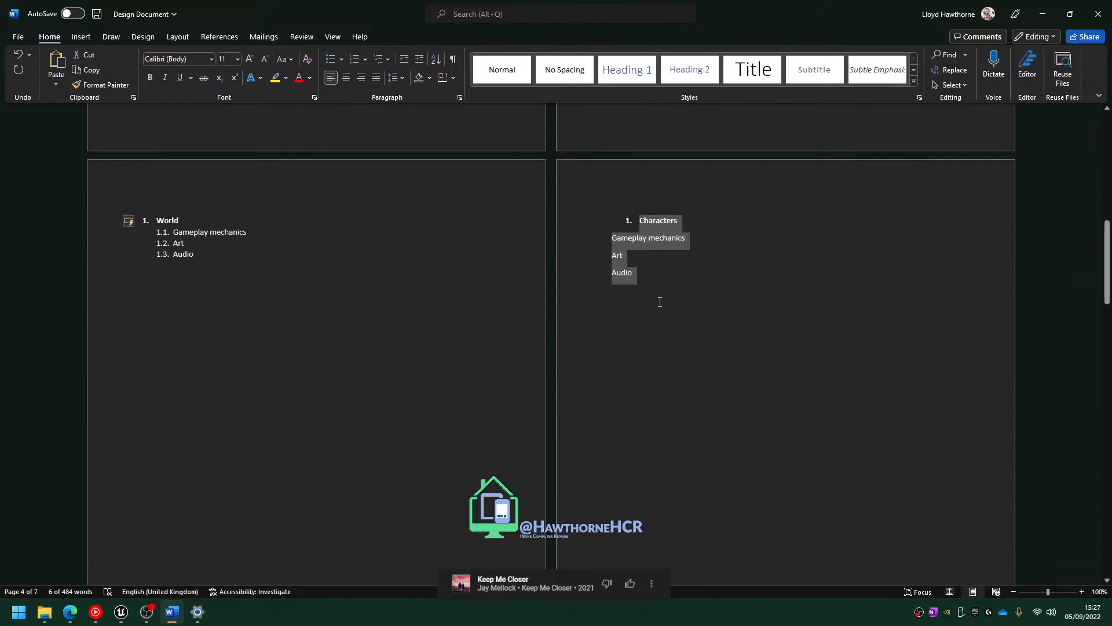
left_click(656, 275)
Switch to the U & I Radio website in the browser and view its History section
key("super+d")
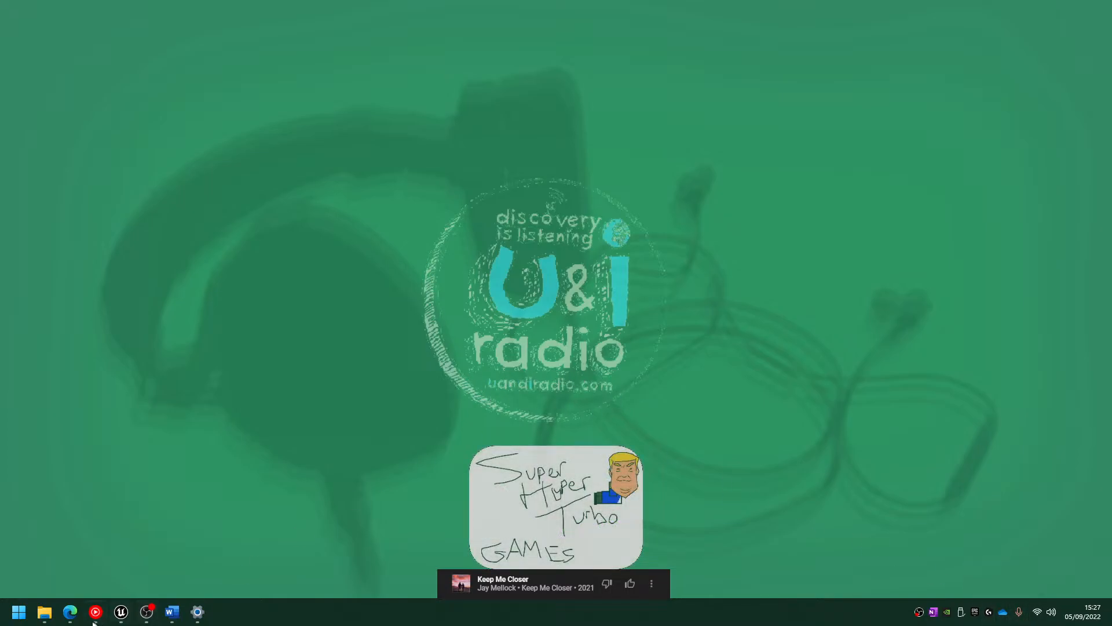
mouse_move(71, 612)
left_click(115, 565)
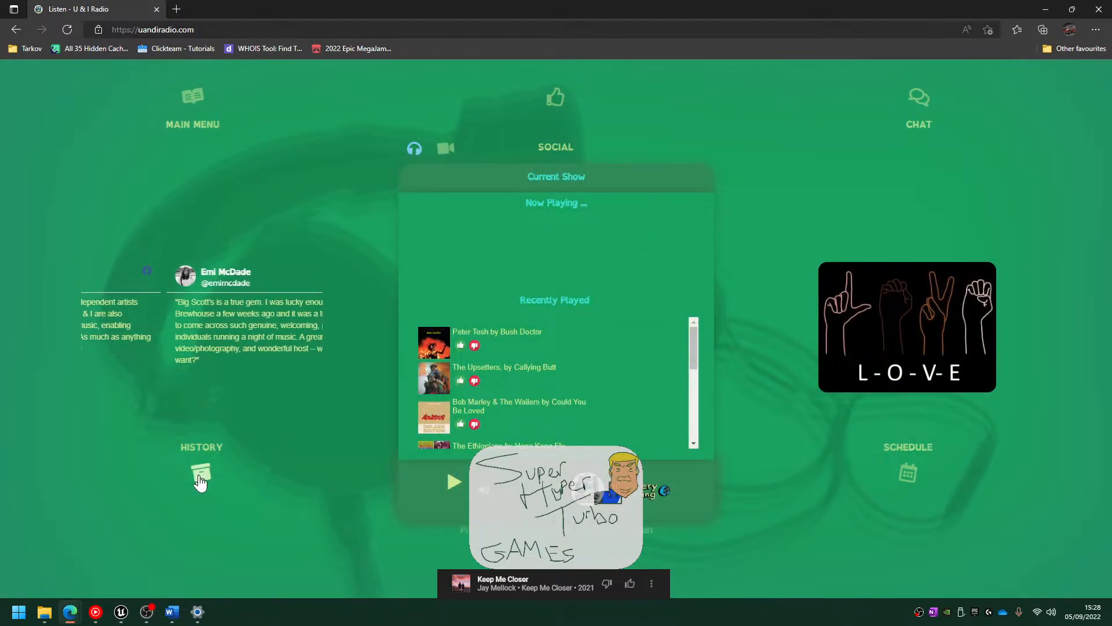
left_click(200, 475)
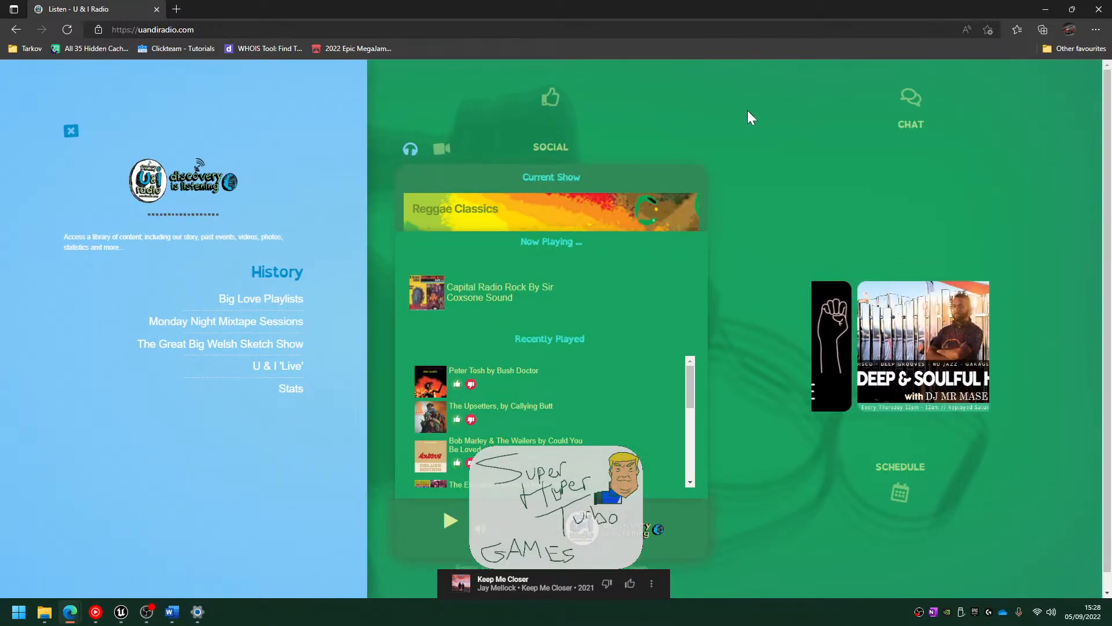
left_click(75, 131)
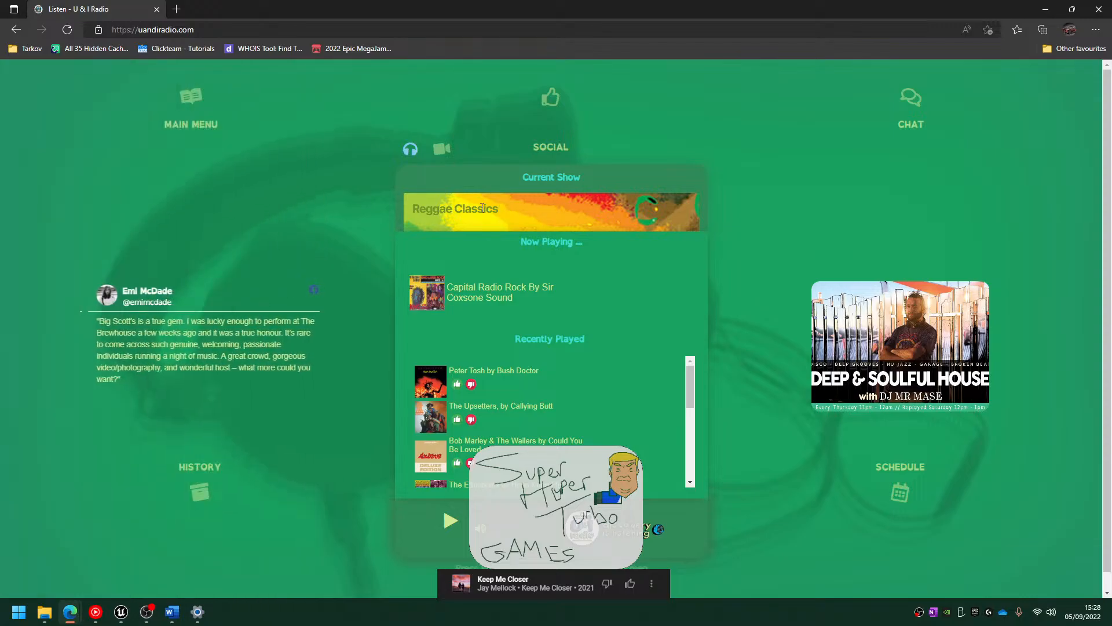
View the Pilot Shows in the radio schedule and enlarge the Rock It Out poster
left_click(902, 491)
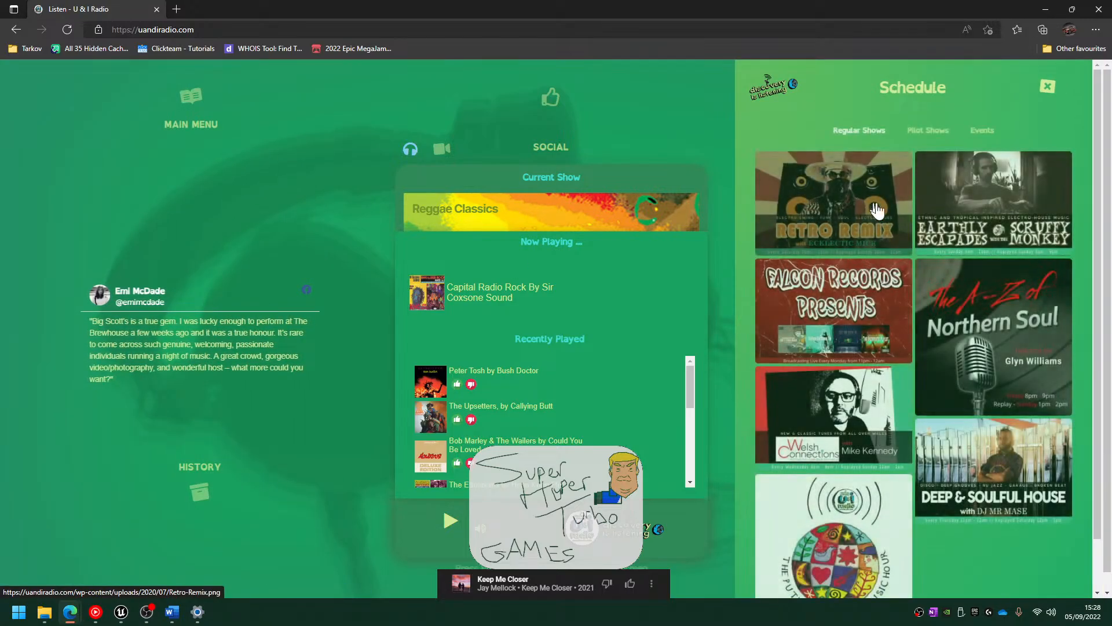
left_click(928, 130)
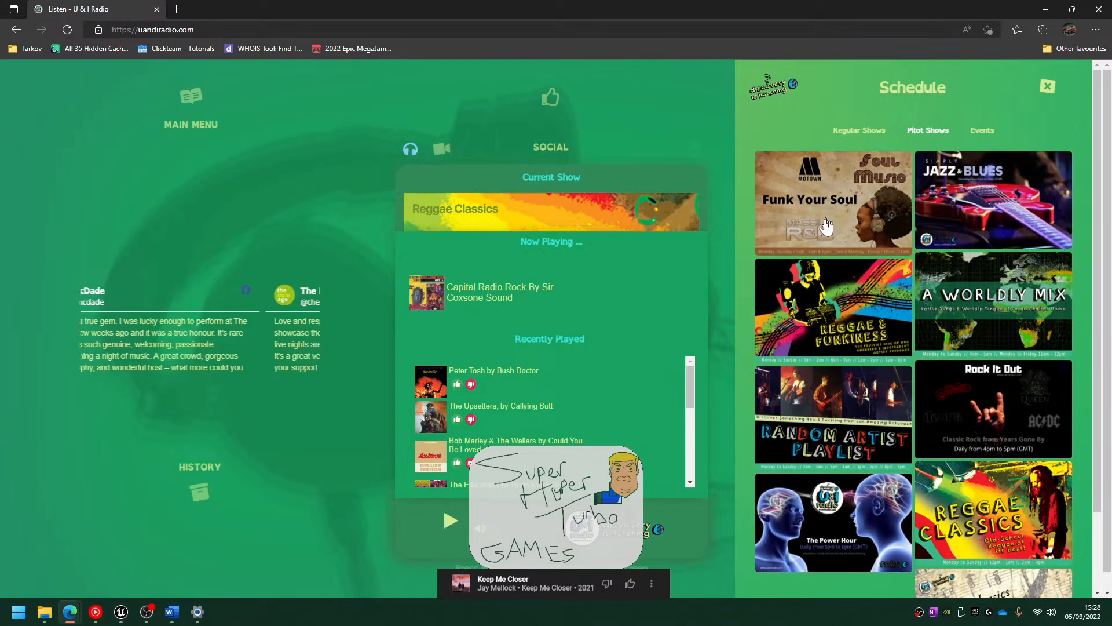
left_click(994, 425)
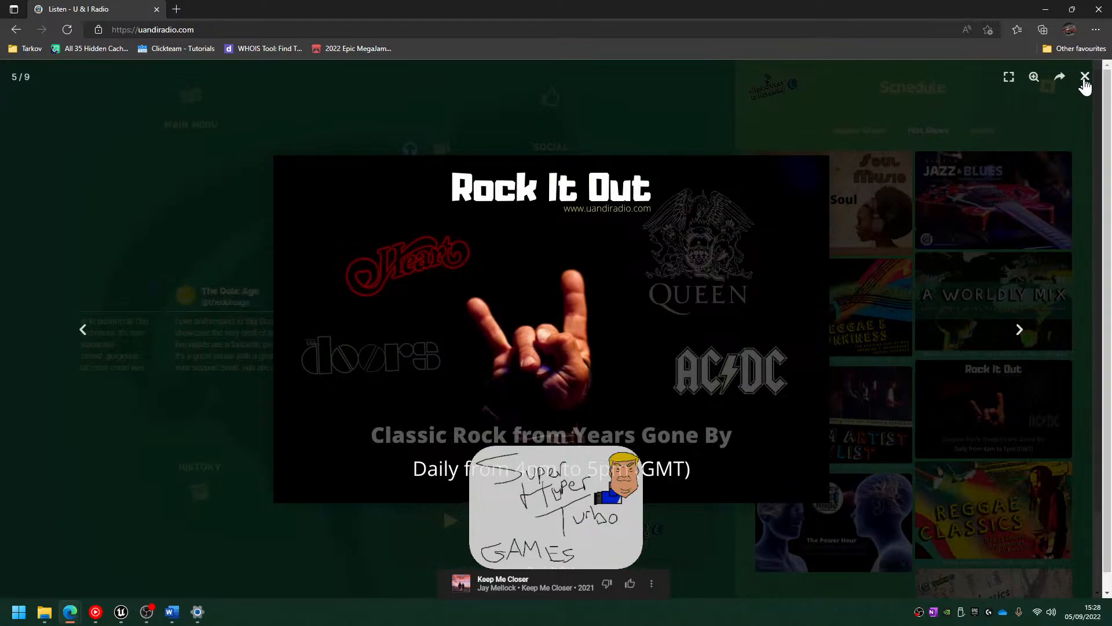
left_click(1083, 76)
left_click(1050, 90)
Browse the messages in the site's chat room and view its social links
left_click(908, 112)
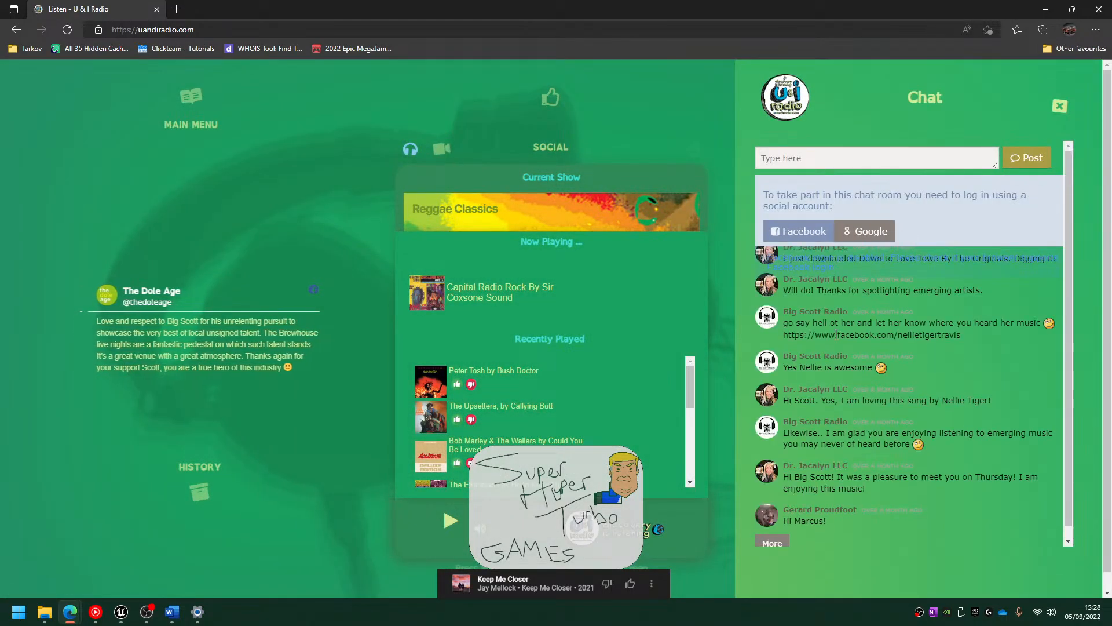
left_click_drag(802, 470, 914, 498)
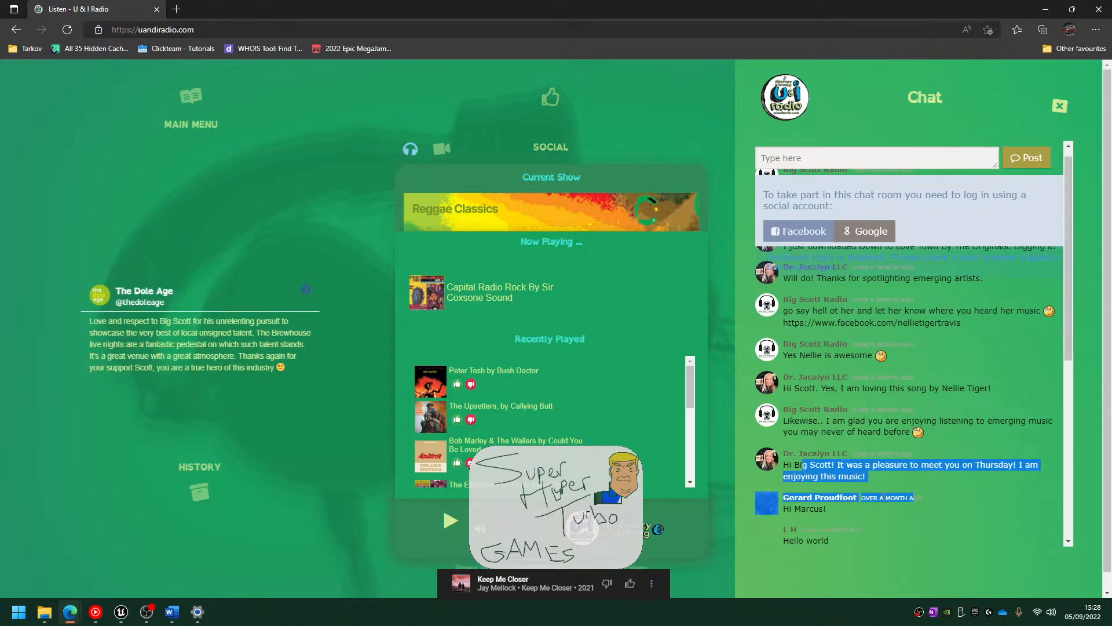
left_click(772, 531)
scroll(865, 421, "up", 1)
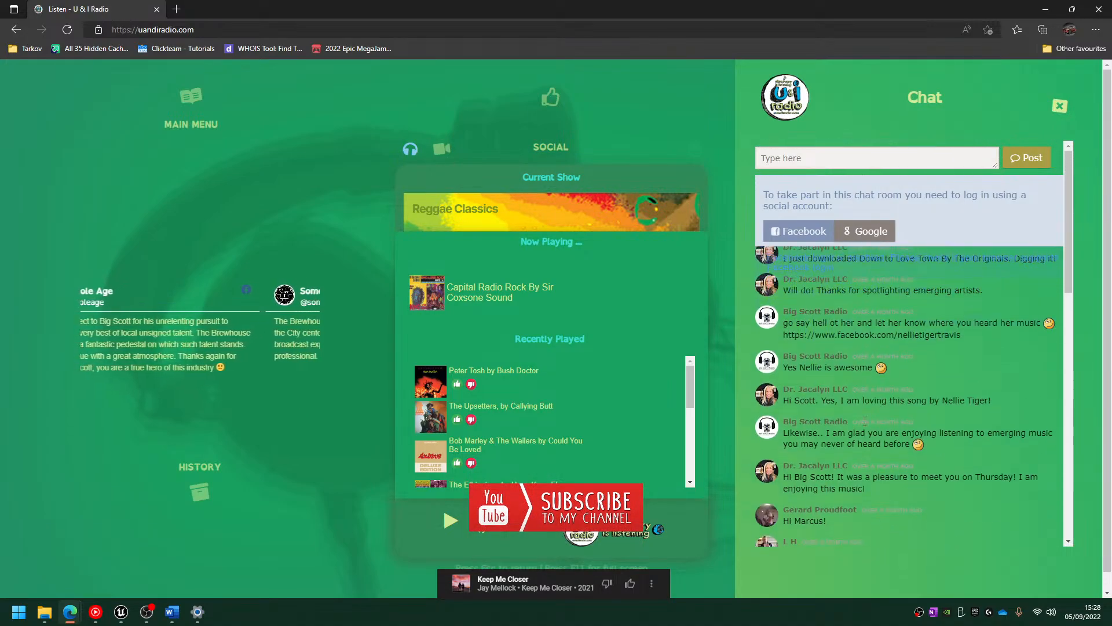
left_click_drag(1006, 298, 788, 268)
left_click(831, 314)
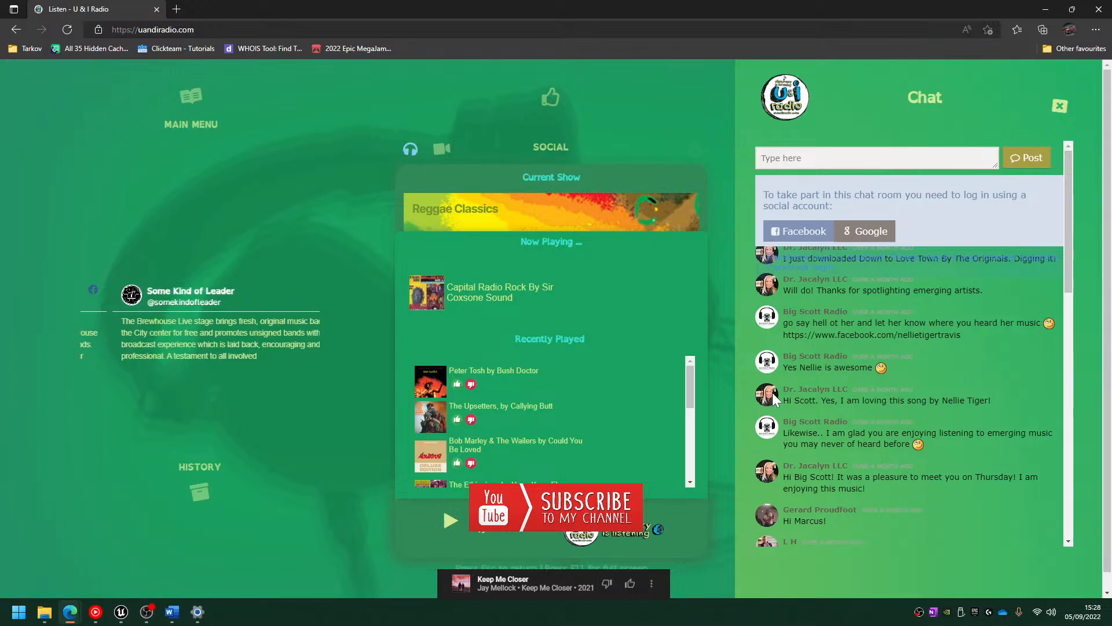
scroll(837, 450, "down", 5)
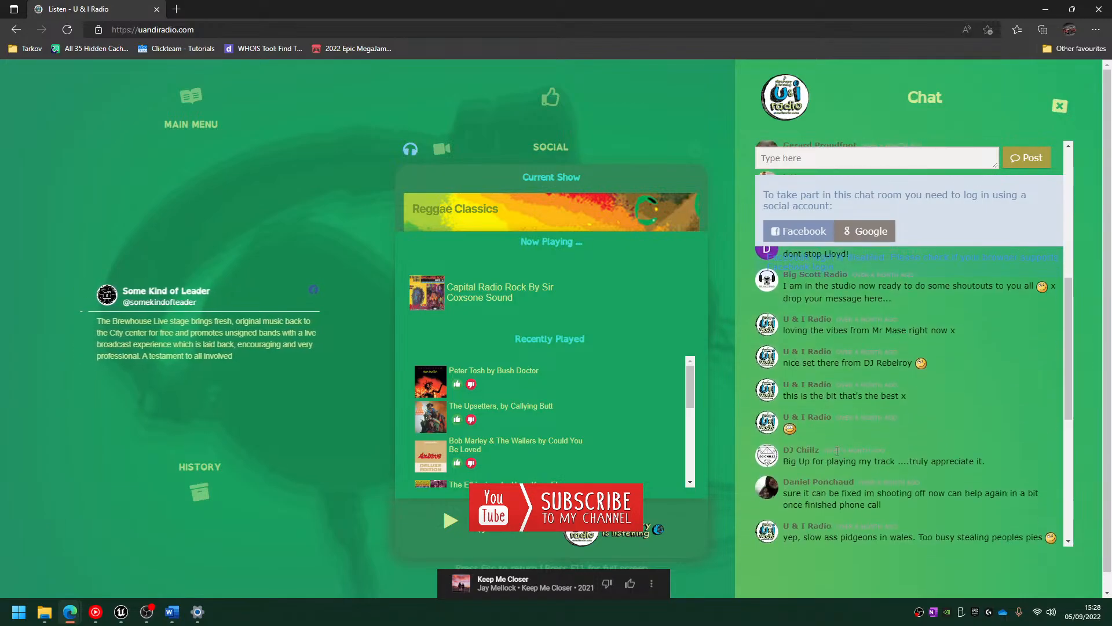
scroll(837, 451, "up", 3)
left_click(1060, 105)
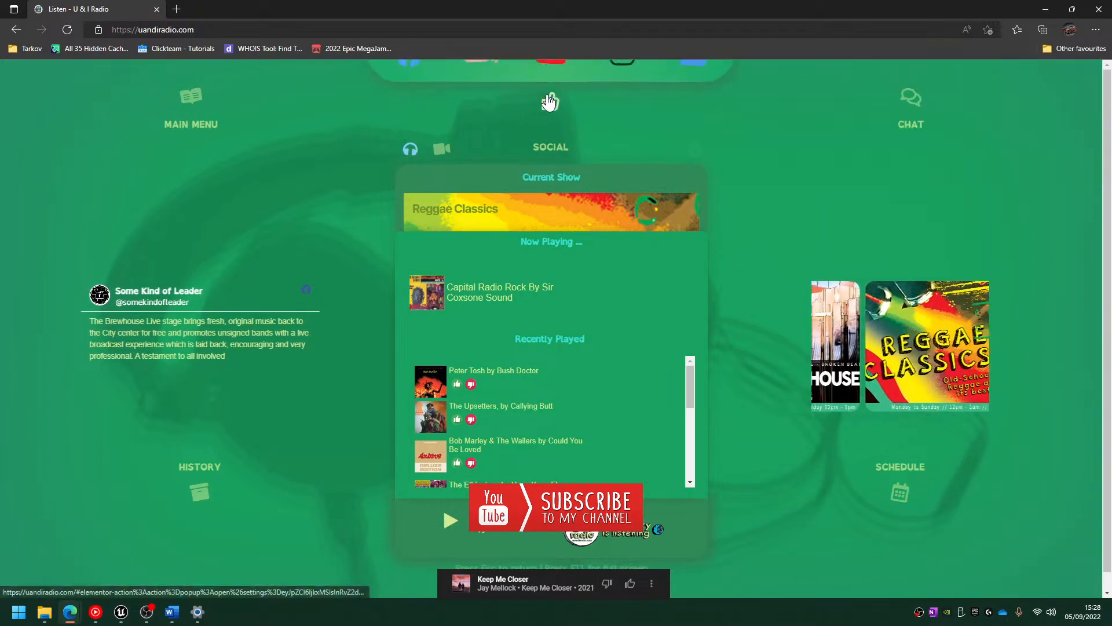
left_click(549, 102)
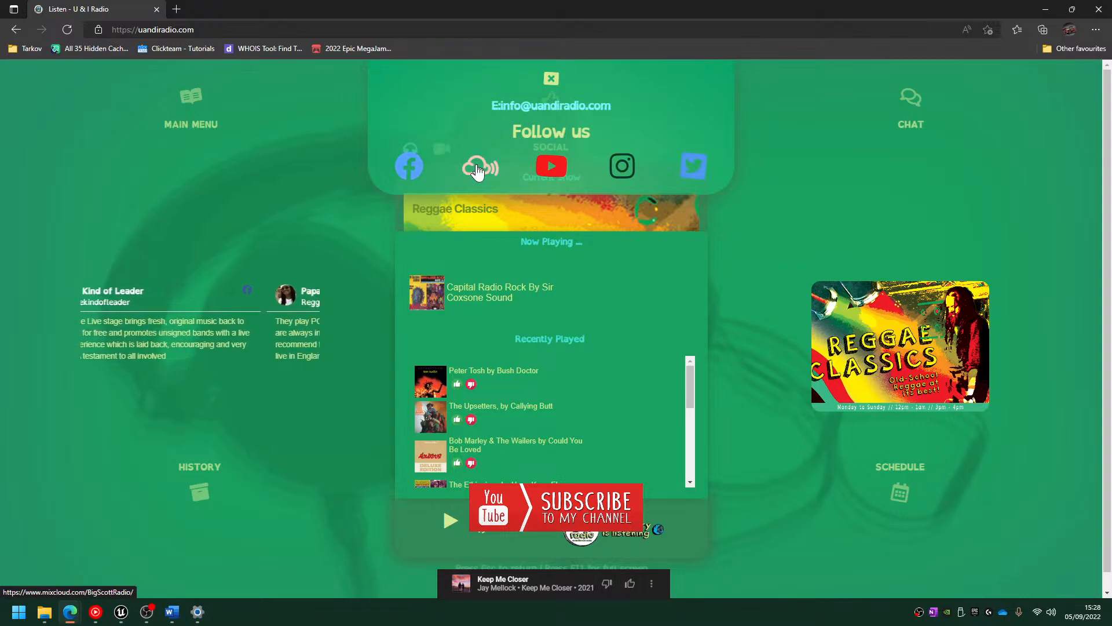
left_click(551, 78)
Page through the Where It All Began story in the main menu's Engage section up to page 4
left_click(190, 96)
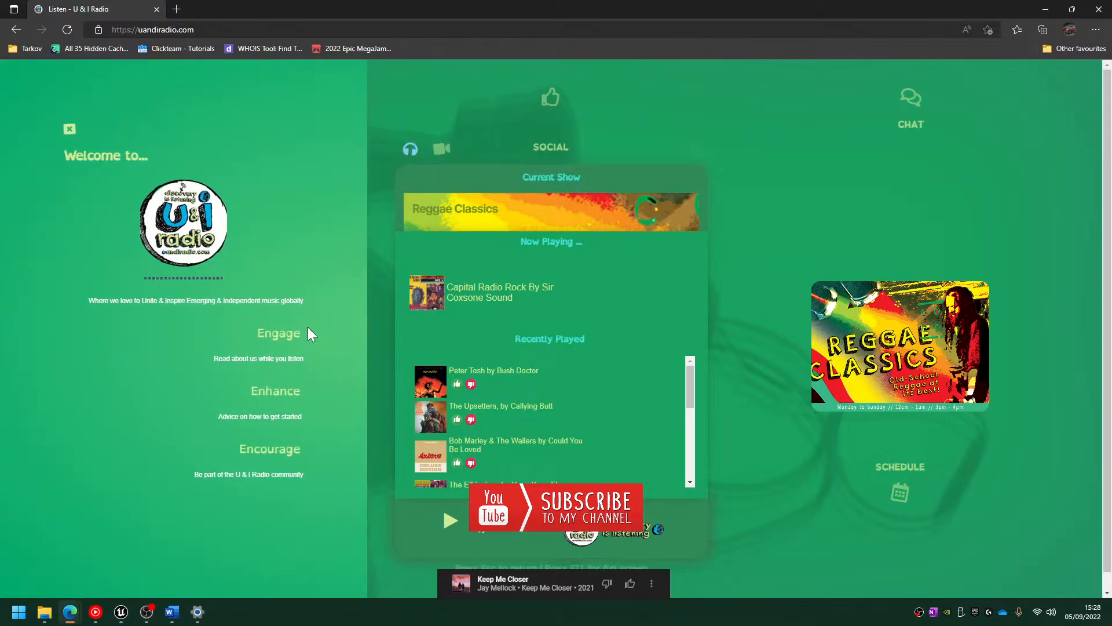
left_click(311, 334)
left_click(272, 288)
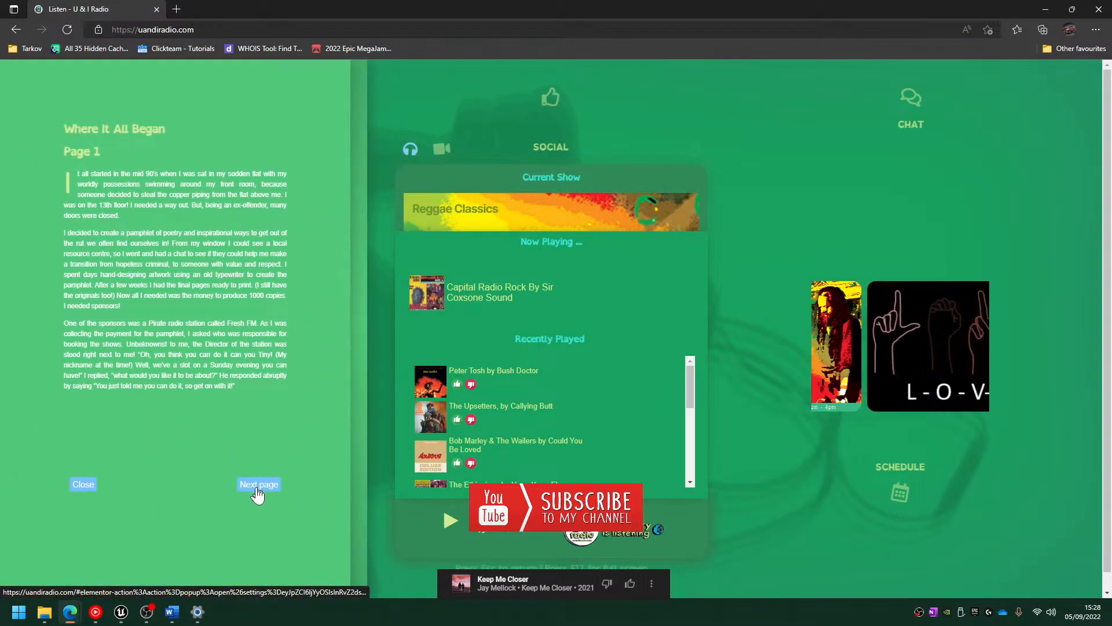
left_click(259, 490)
left_click(258, 486)
left_click(258, 487)
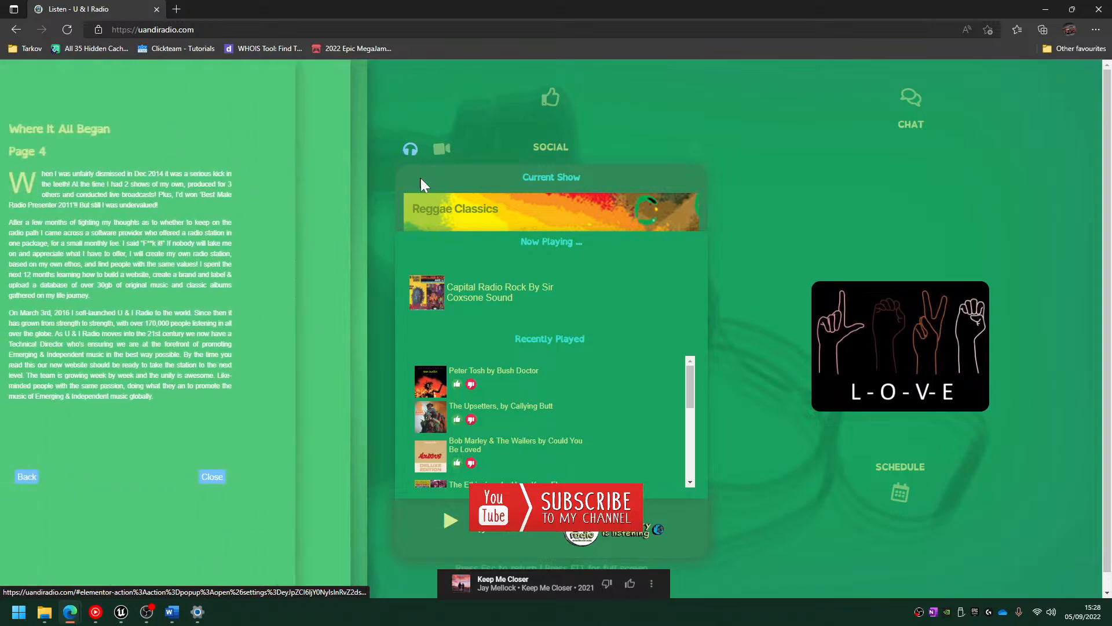
left_click(440, 116)
left_click(70, 138)
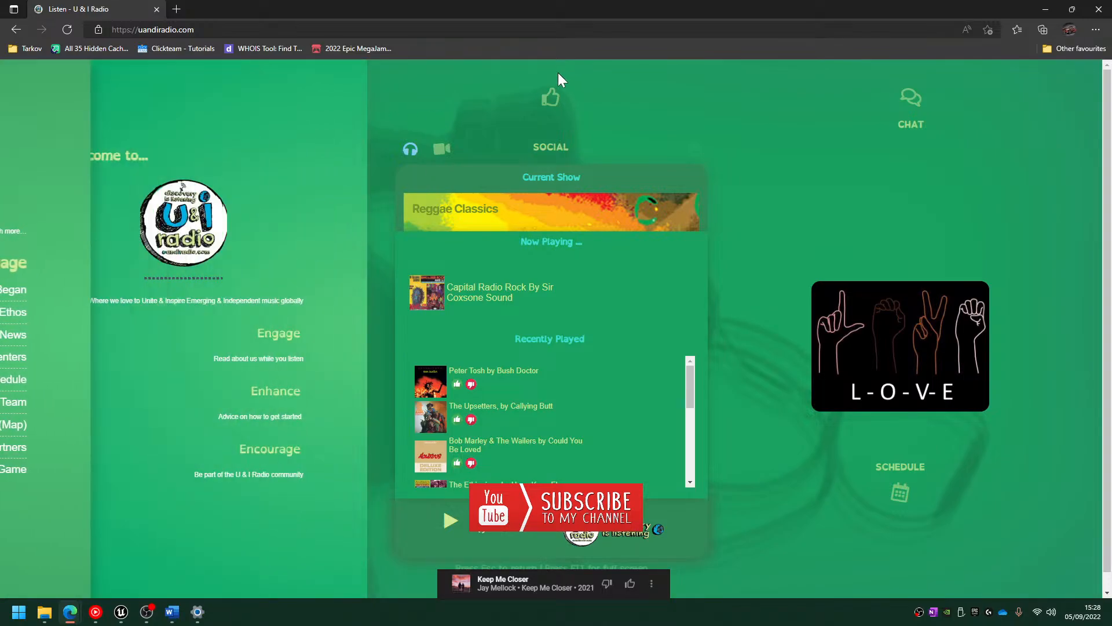
mouse_move(595, 9)
left_mouse_down()
mouse_move(595, 110)
mouse_move(603, 3)
left_mouse_up()
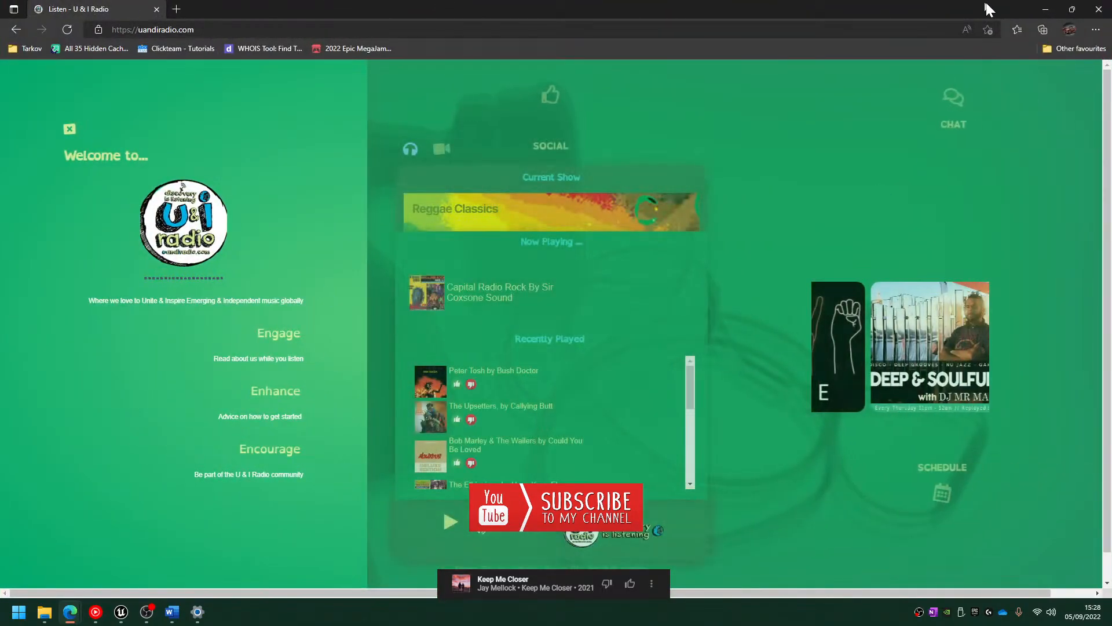
left_click(1046, 8)
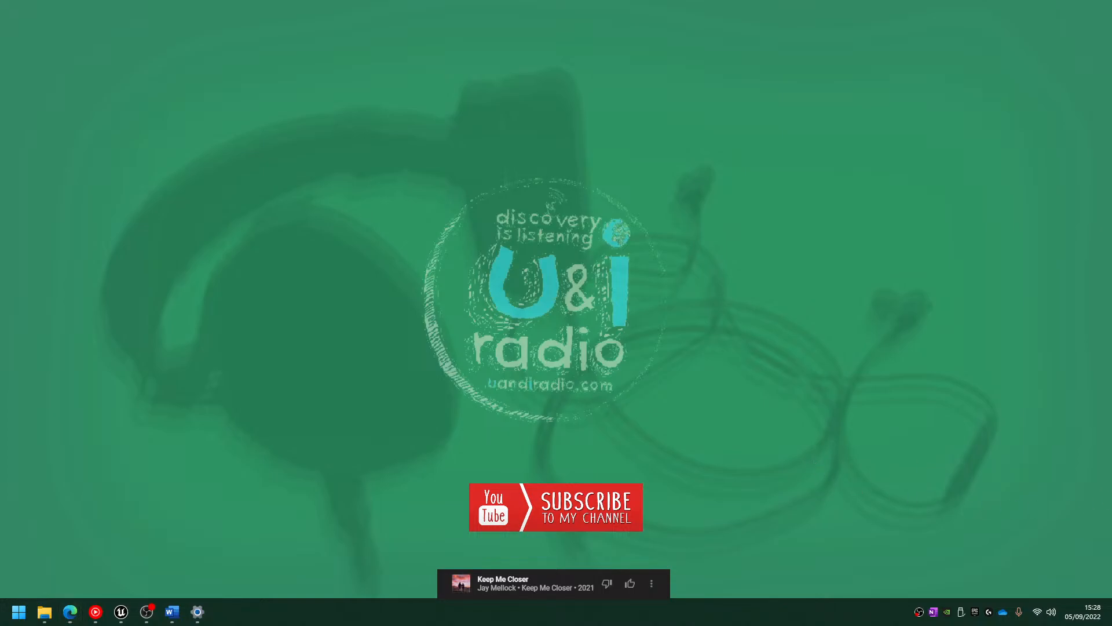
Return to the Word design document and accept the conciseness suggestion "just" for "actually just" in the last introduction paragraph
left_click(173, 611)
scroll(362, 433, "up", 12)
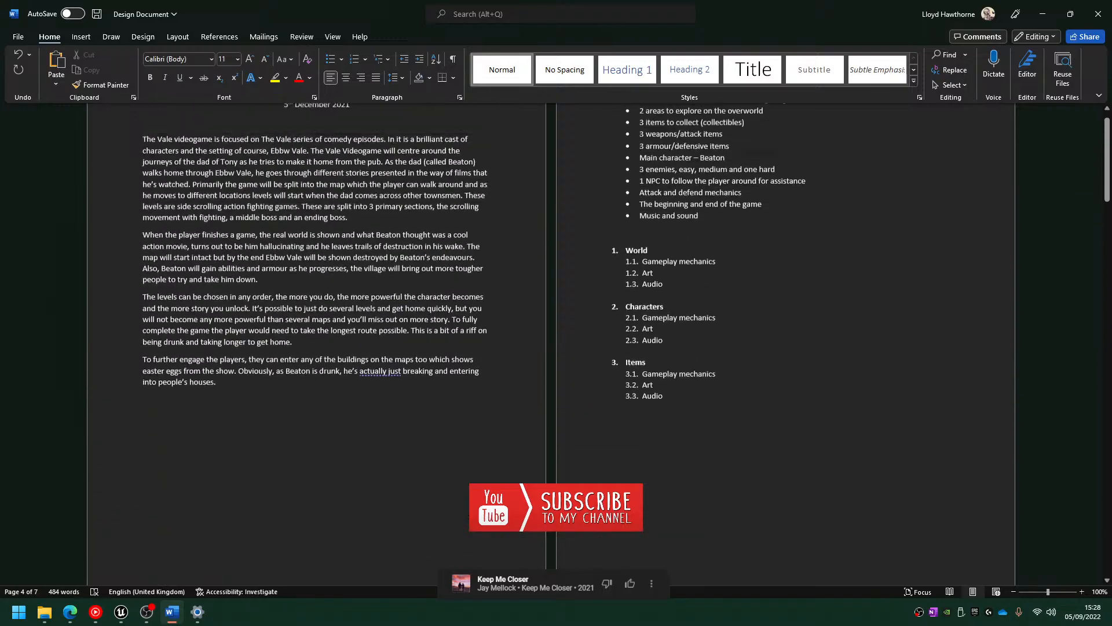
left_click_drag(230, 356, 406, 463)
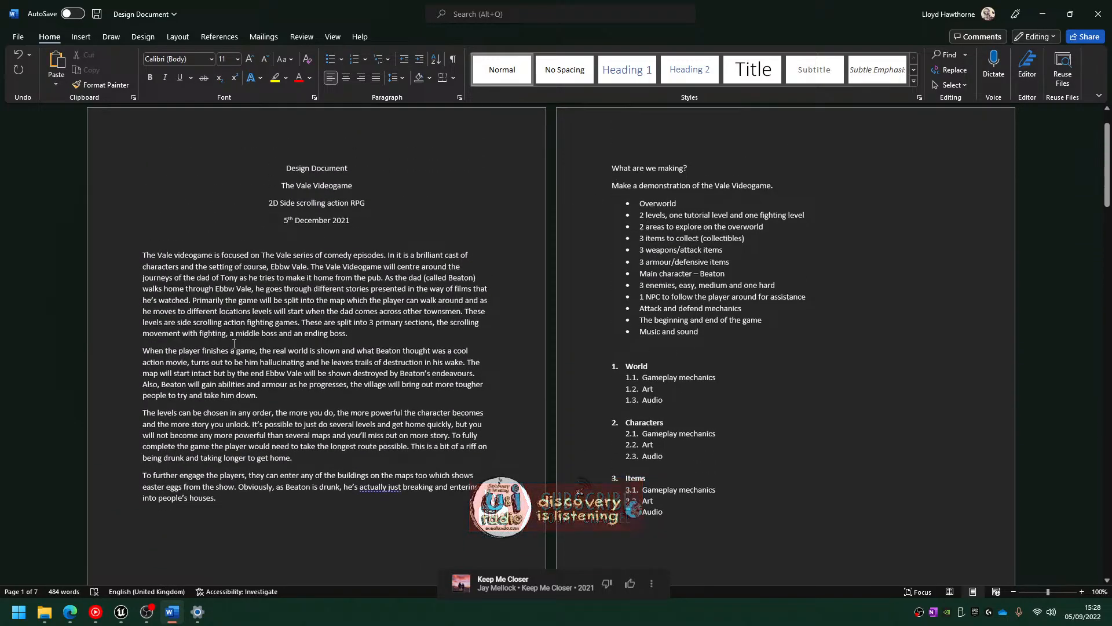
scroll(406, 440, "down", 3)
right_click(385, 408)
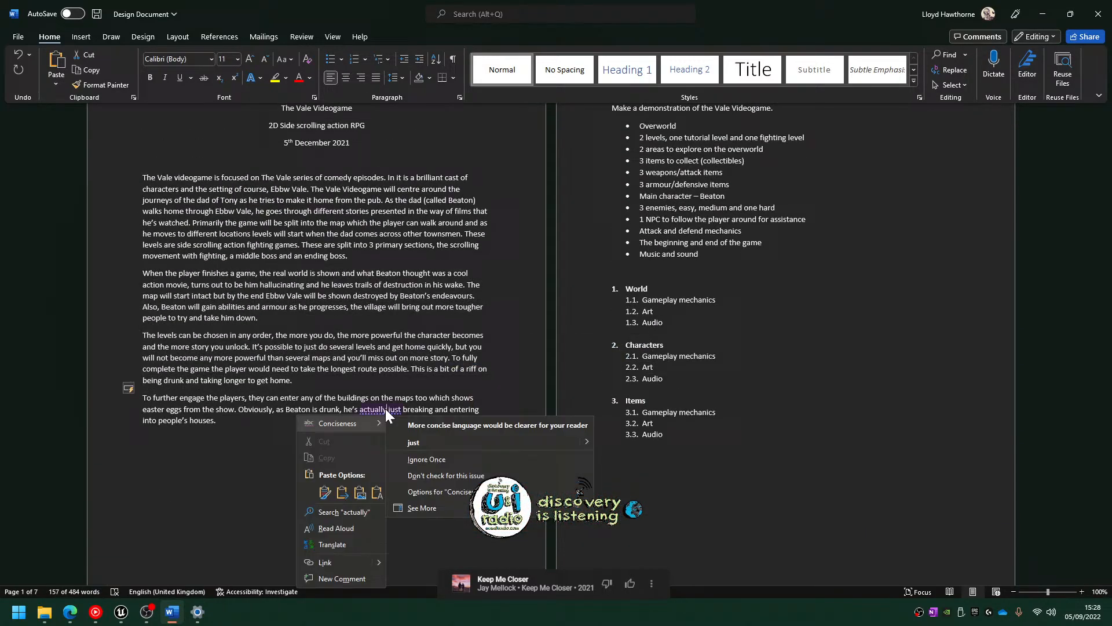
left_click(467, 443)
scroll(675, 274, "up", 3)
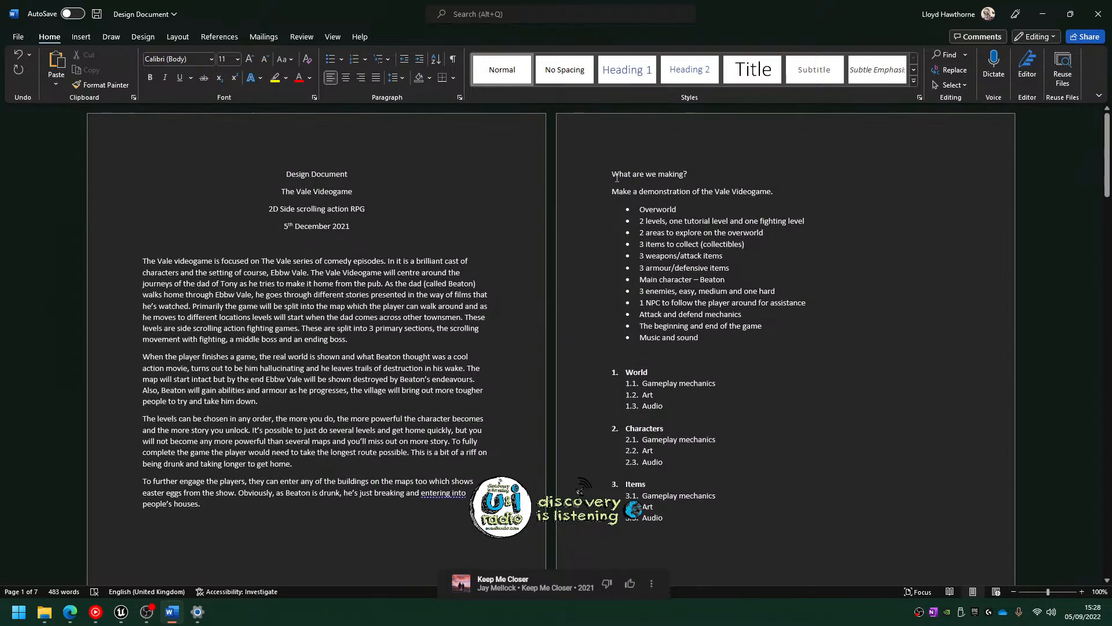
Format the heading "What are we making?" in bold italics
left_click_drag(612, 174, 806, 302)
left_click(583, 179)
key("ctrl+b")
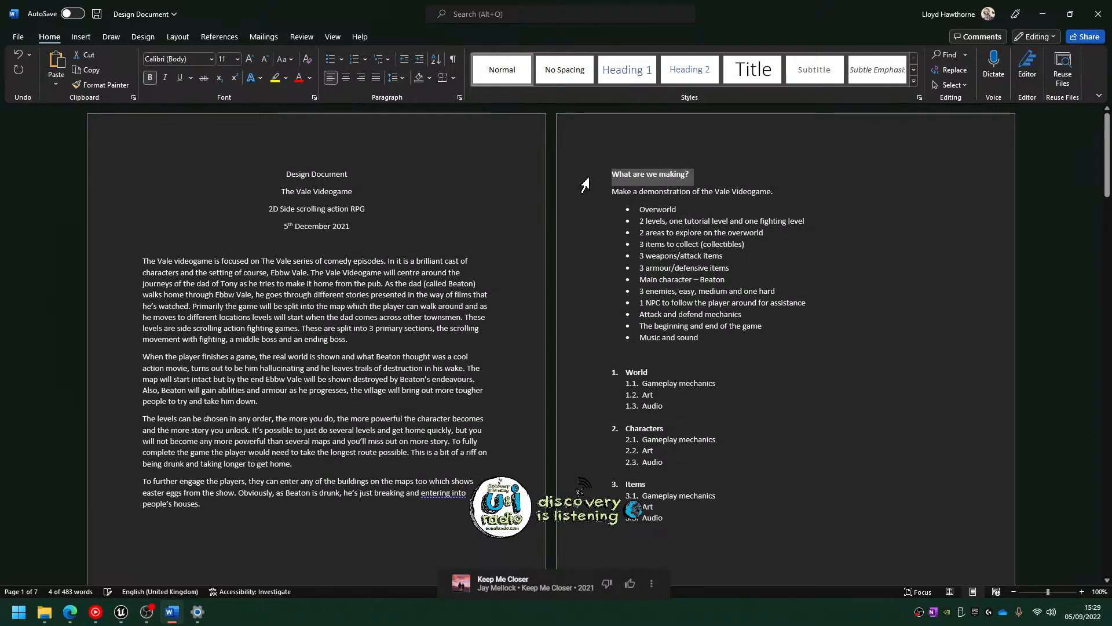
key("ctrl+i")
Select the World, Characters and Items outline below the feature list and compare it with the separate World and Characters pages
left_click(722, 204)
scroll(621, 269, "down", 3)
left_click_drag(655, 315, 666, 437)
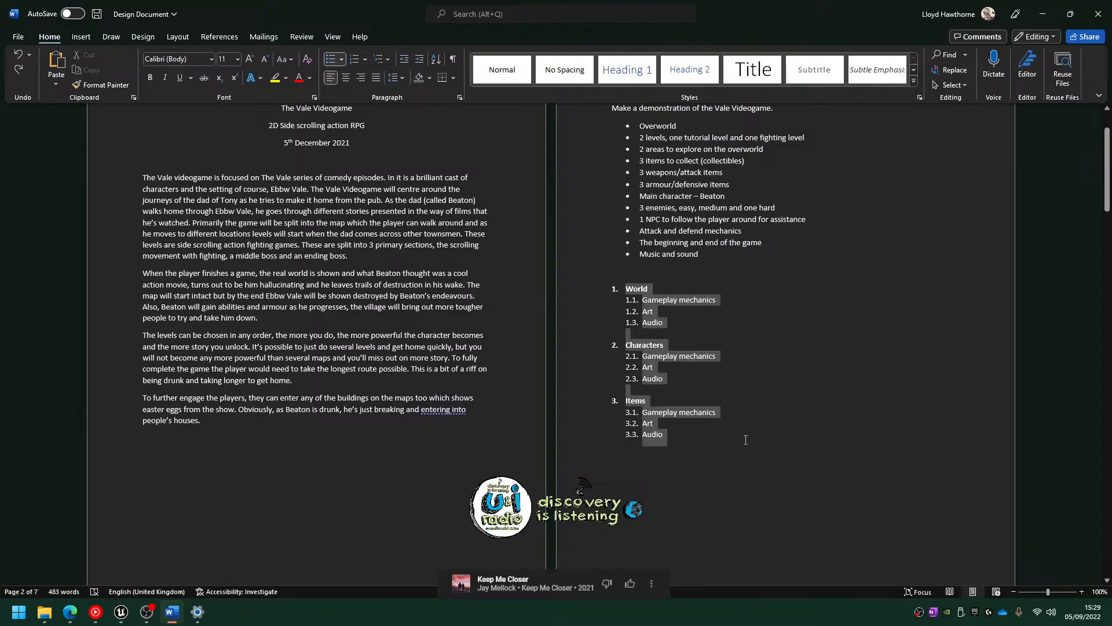
scroll(720, 435, "down", 5)
scroll(715, 418, "up", 8)
scroll(714, 409, "down", 10)
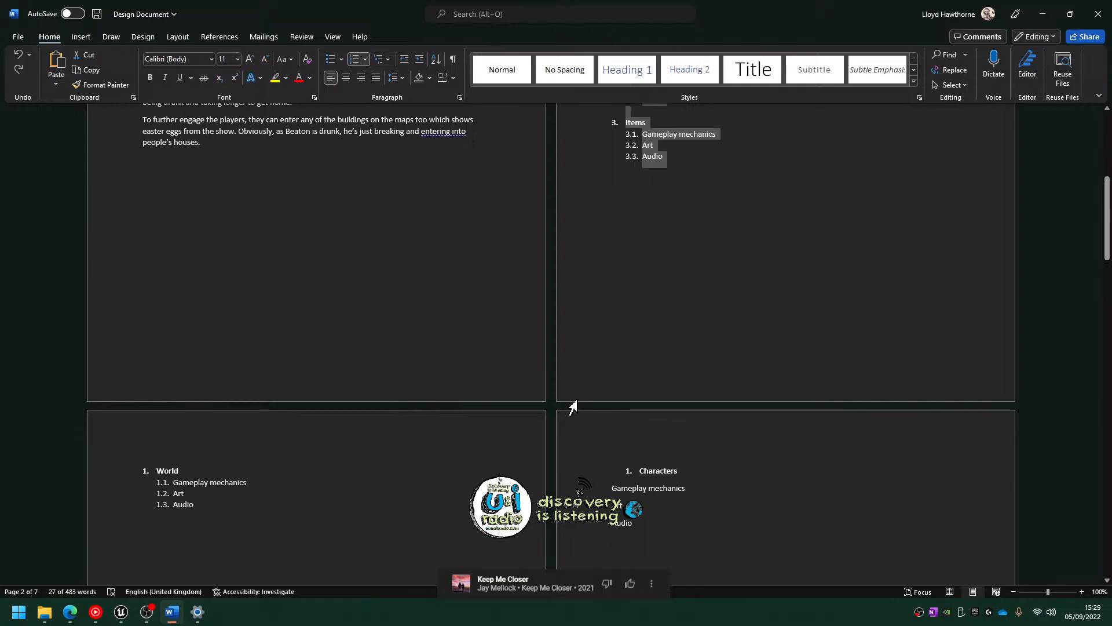
scroll(572, 407, "up", 10)
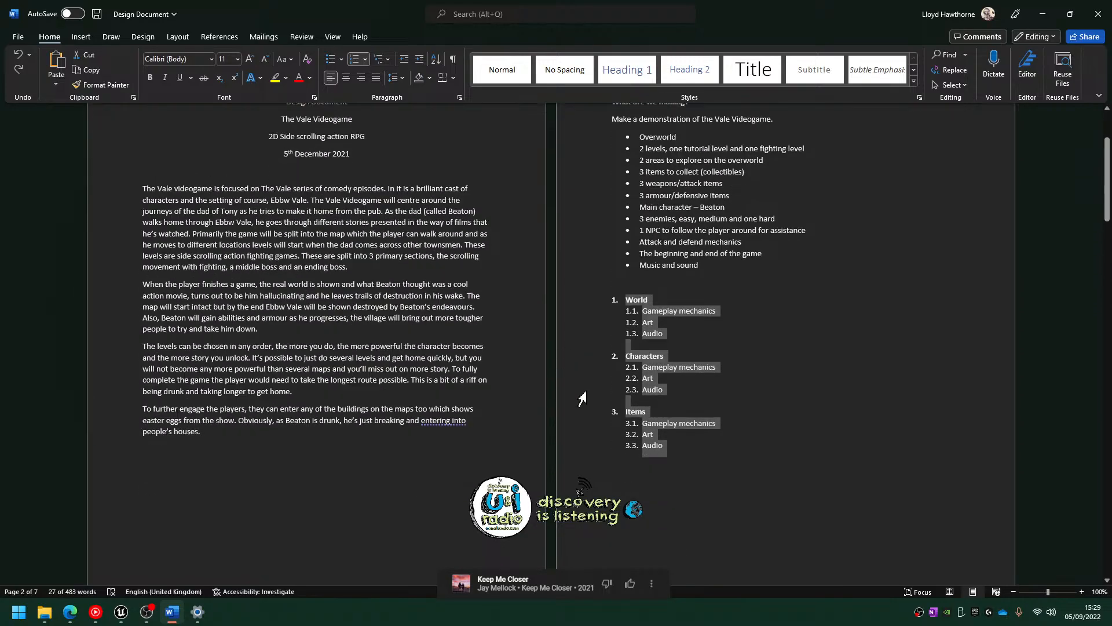
scroll(574, 385, "down", 14)
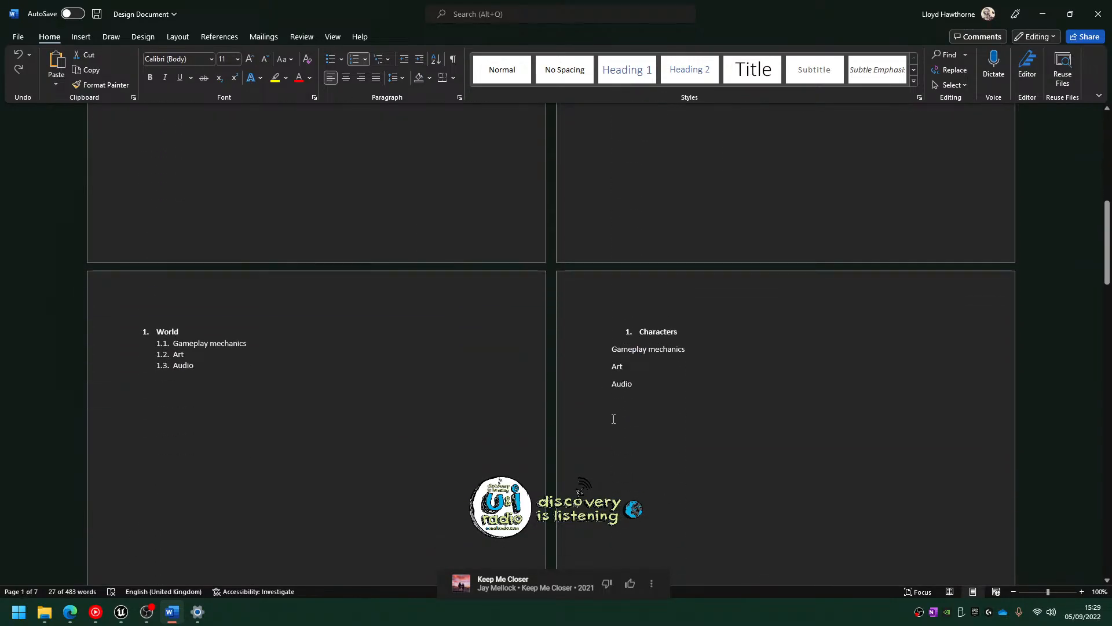
left_click(70, 612)
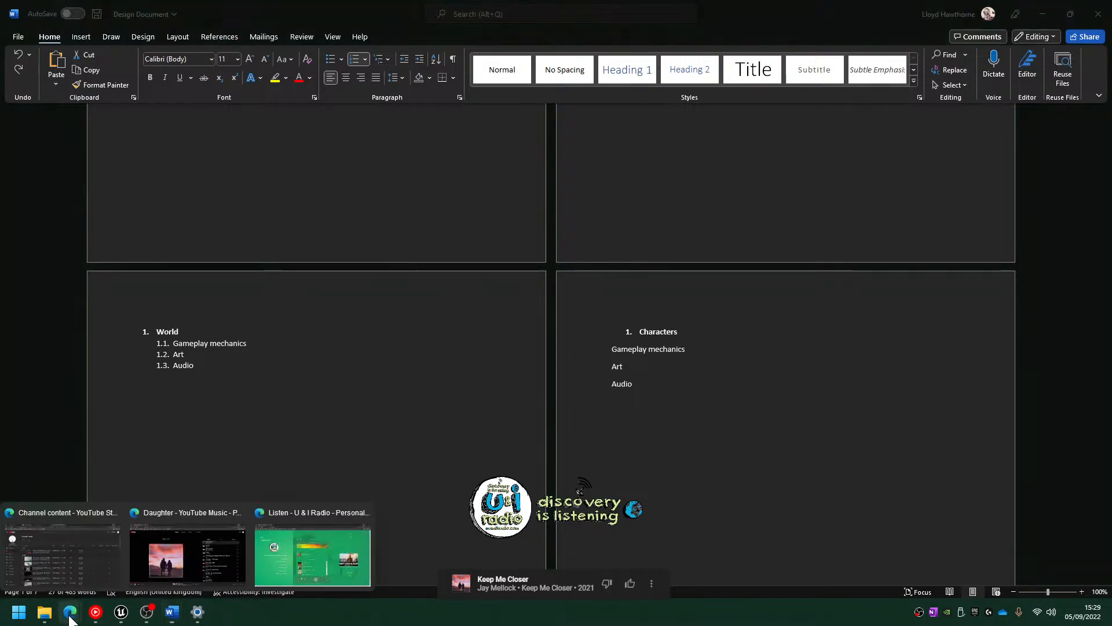
left_click(624, 392)
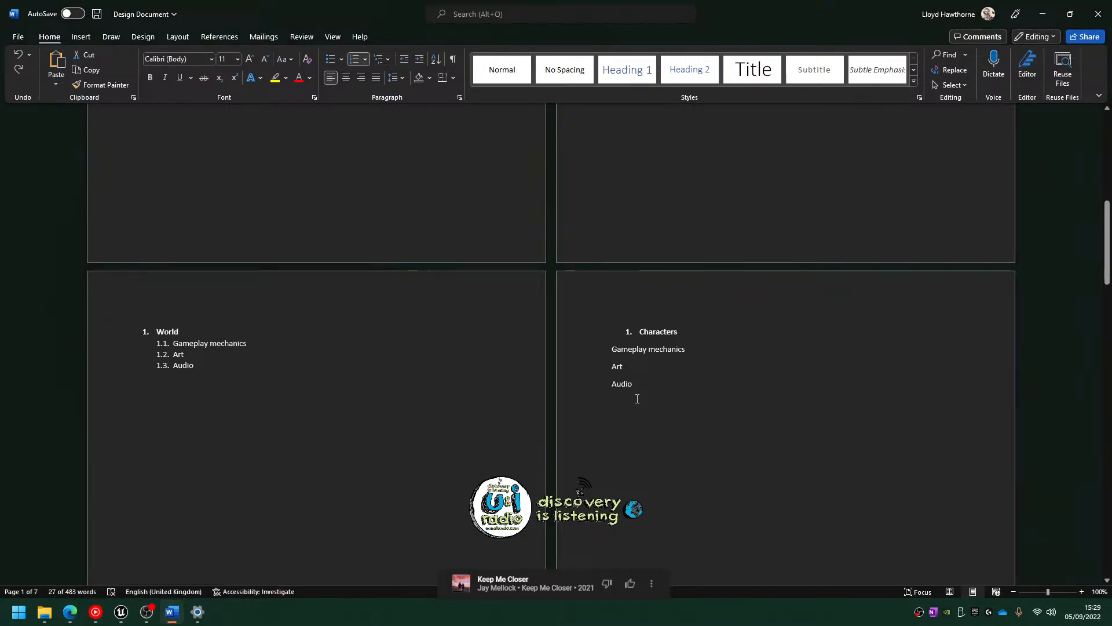
left_click(44, 612)
mouse_move(70, 612)
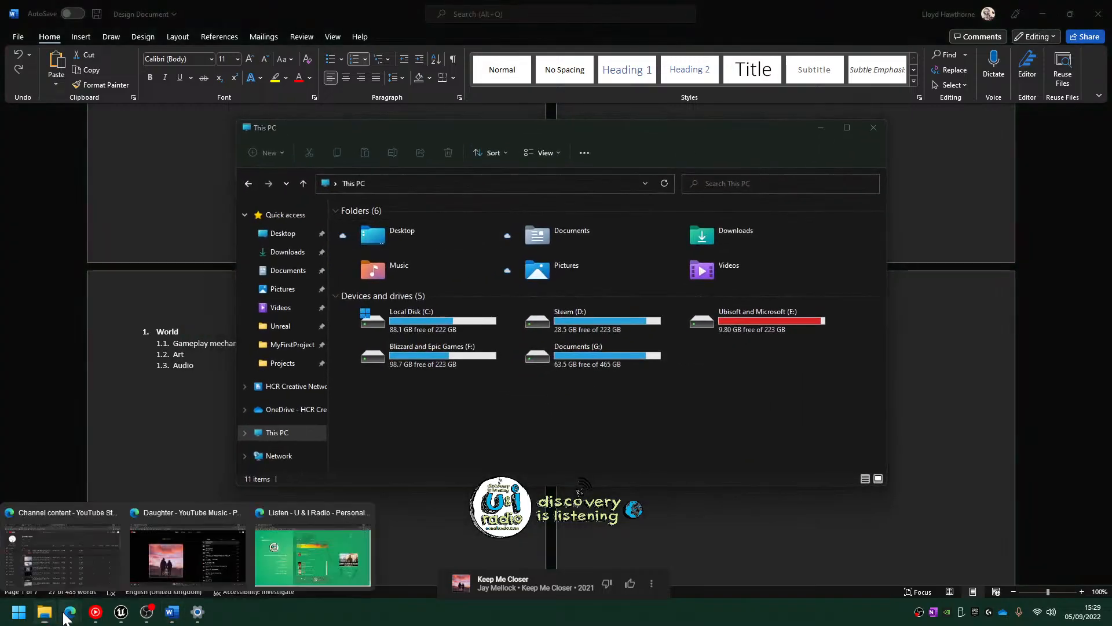
left_click(86, 569)
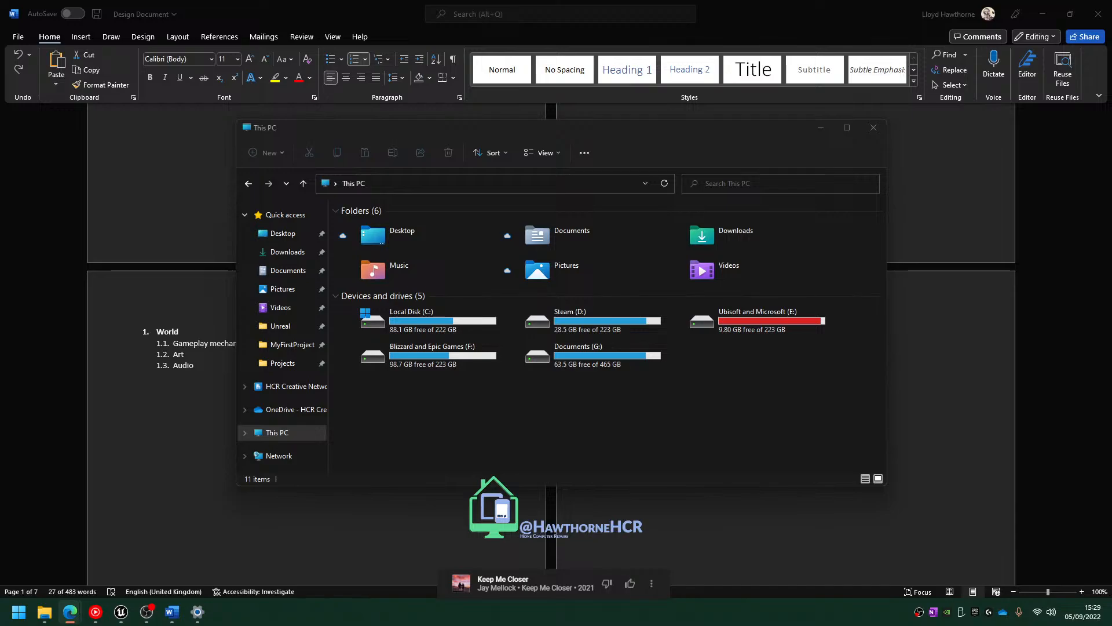
left_click(821, 128)
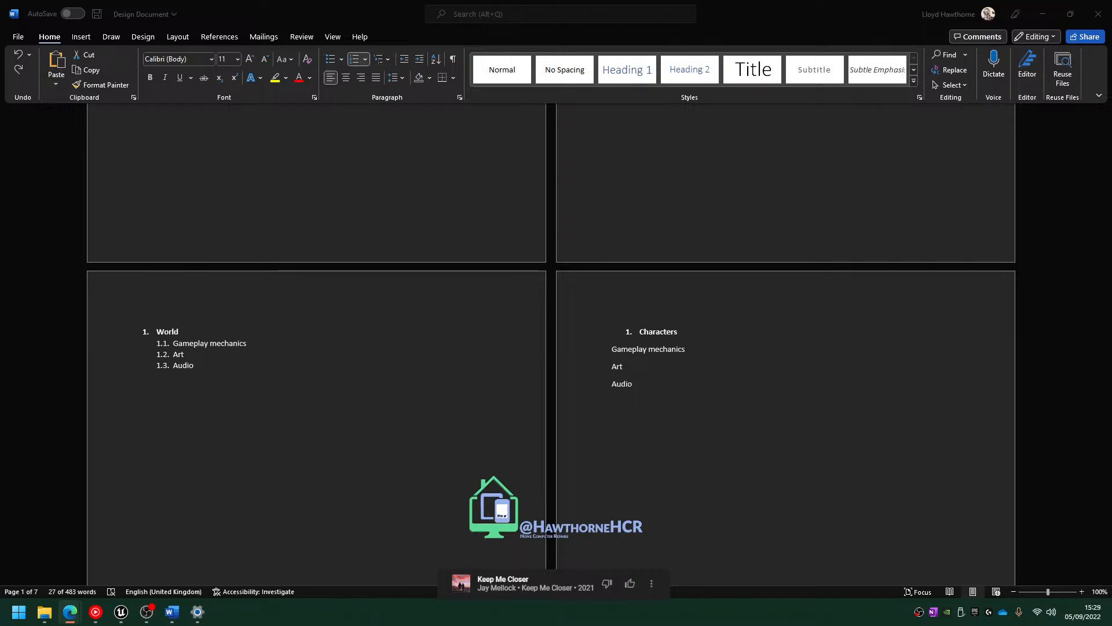
Bring up the browser window with the map_328.jpg game map and examine its numbered locations up close and as a whole
left_click_drag(1111, 206, 767, 1)
scroll(711, 322, "up", 7)
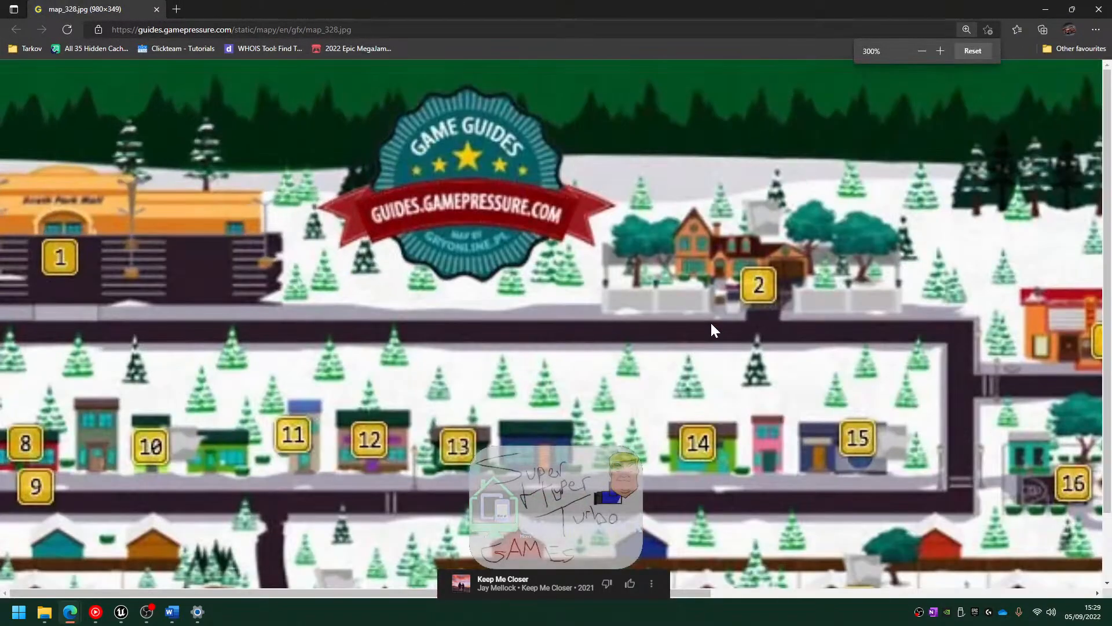
scroll(711, 322, "down", 4)
scroll(711, 322, "up", 2)
scroll(711, 322, "up", 1)
scroll(718, 320, "down", 2)
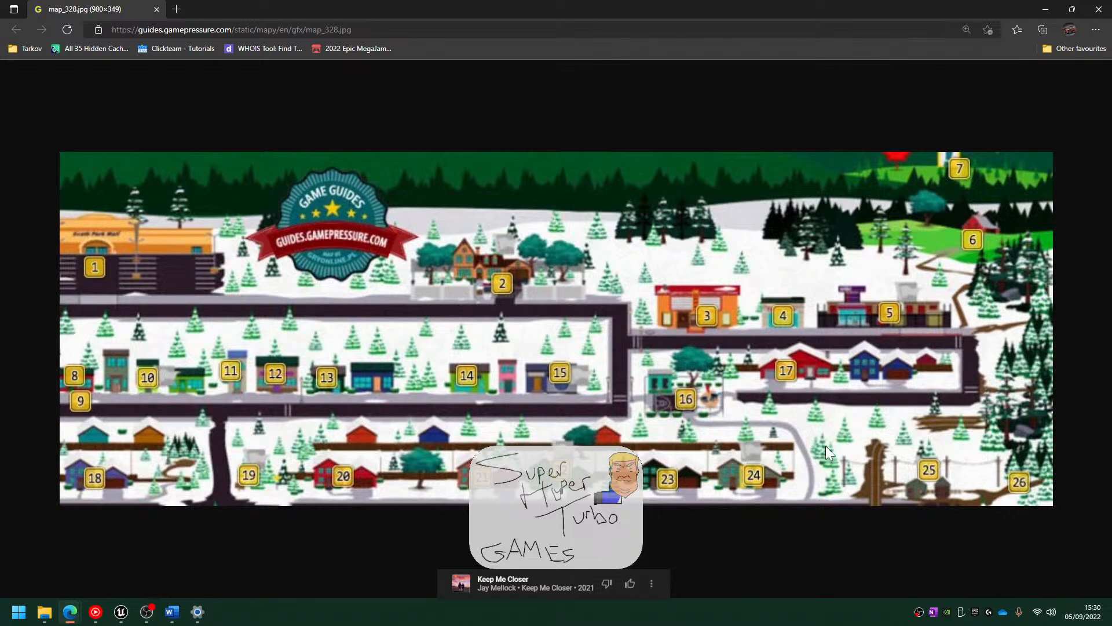
scroll(397, 271, "down", 6)
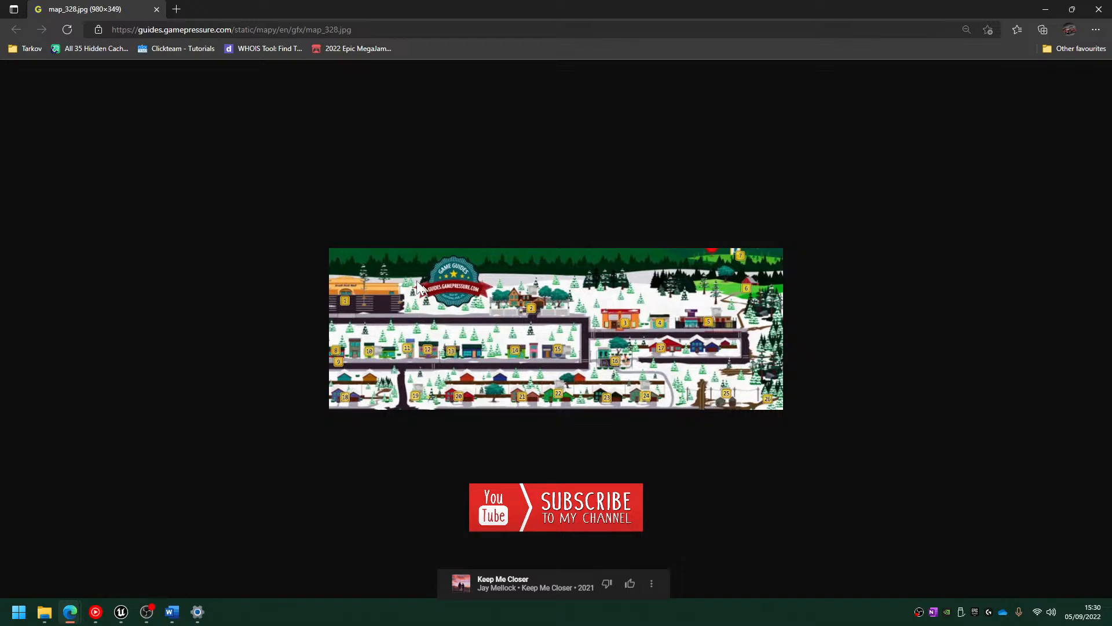
left_click(1093, 12)
scroll(610, 533, "up", 3)
scroll(628, 452, "down", 3)
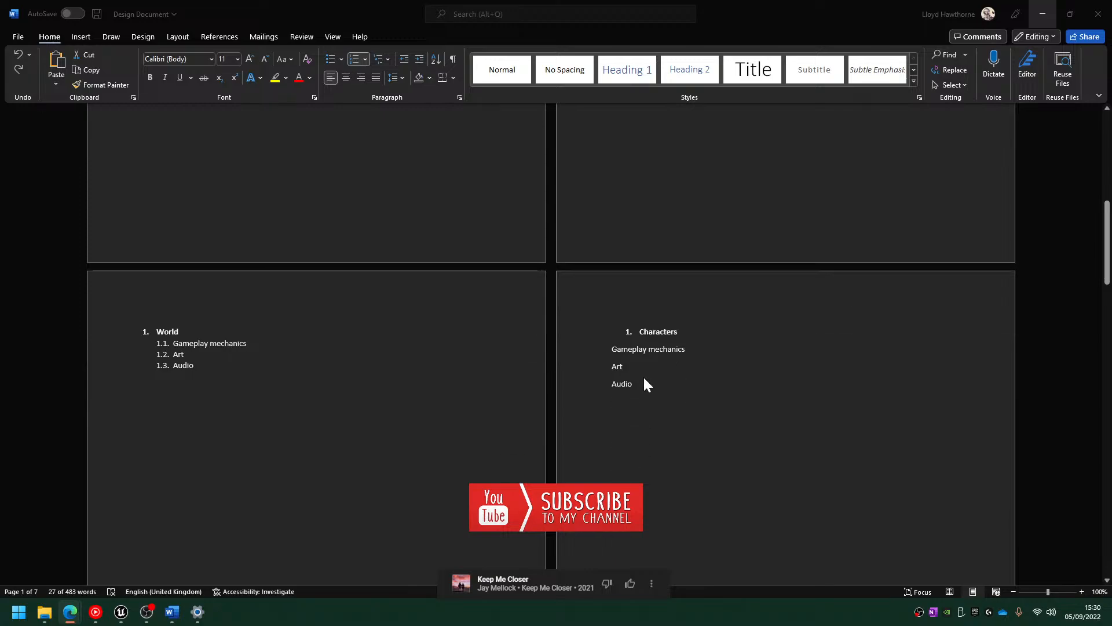
Apply the 1., 1.1., 1.1.1. multilevel list to the Characters page and demote Gameplay mechanics, Art and Audio to second-level items
left_click_drag(640, 331, 664, 403)
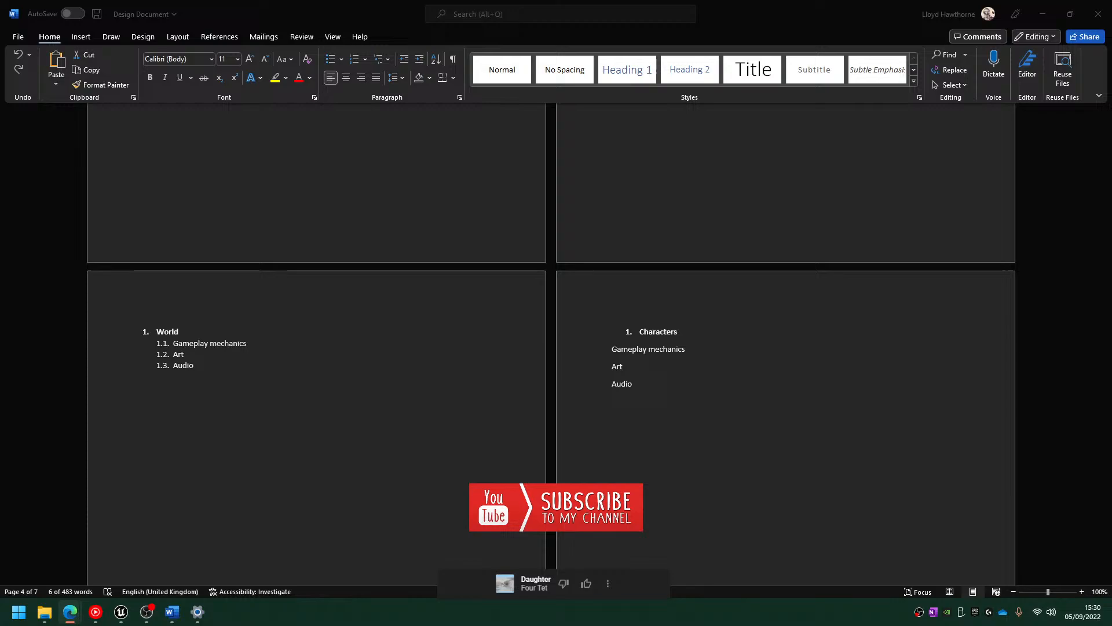
left_click(247, 44)
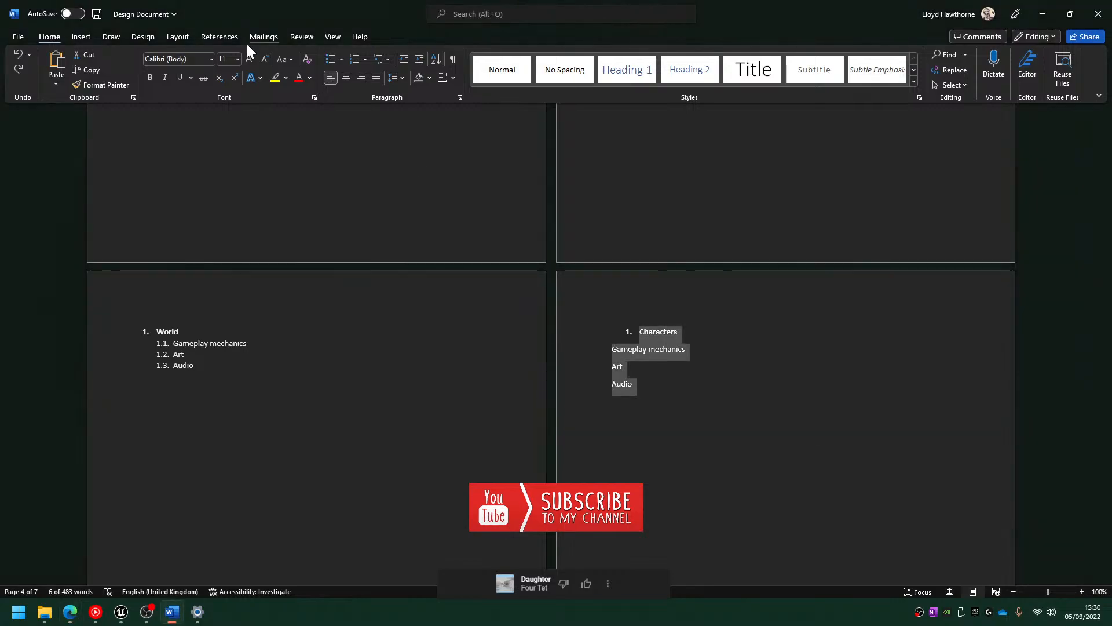
left_click(378, 58)
key("Escape")
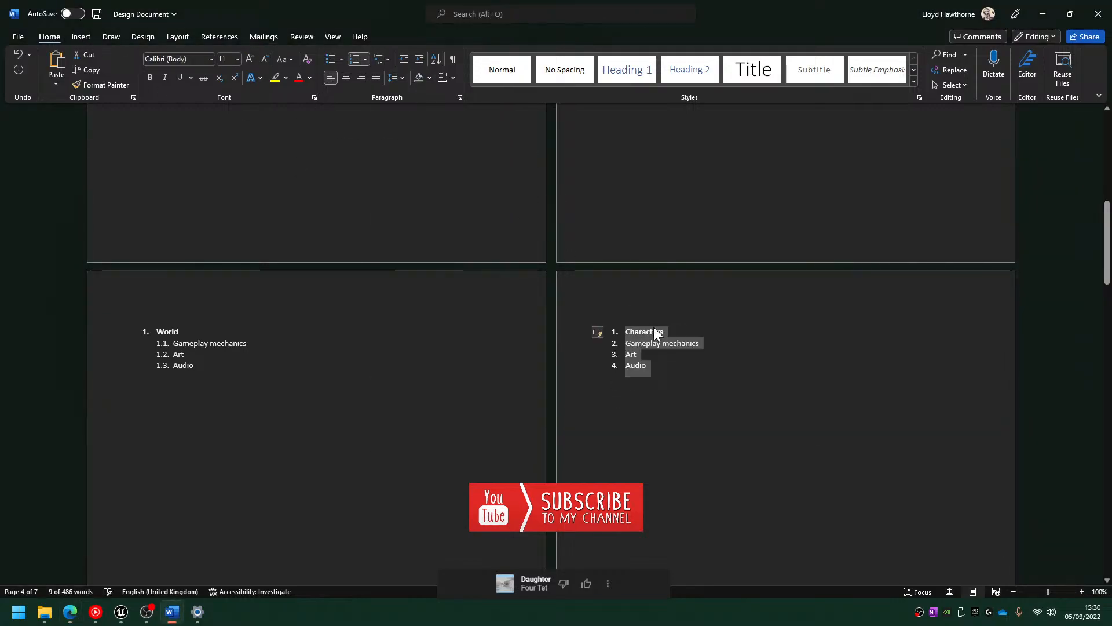
left_click(626, 344)
key("Tab")
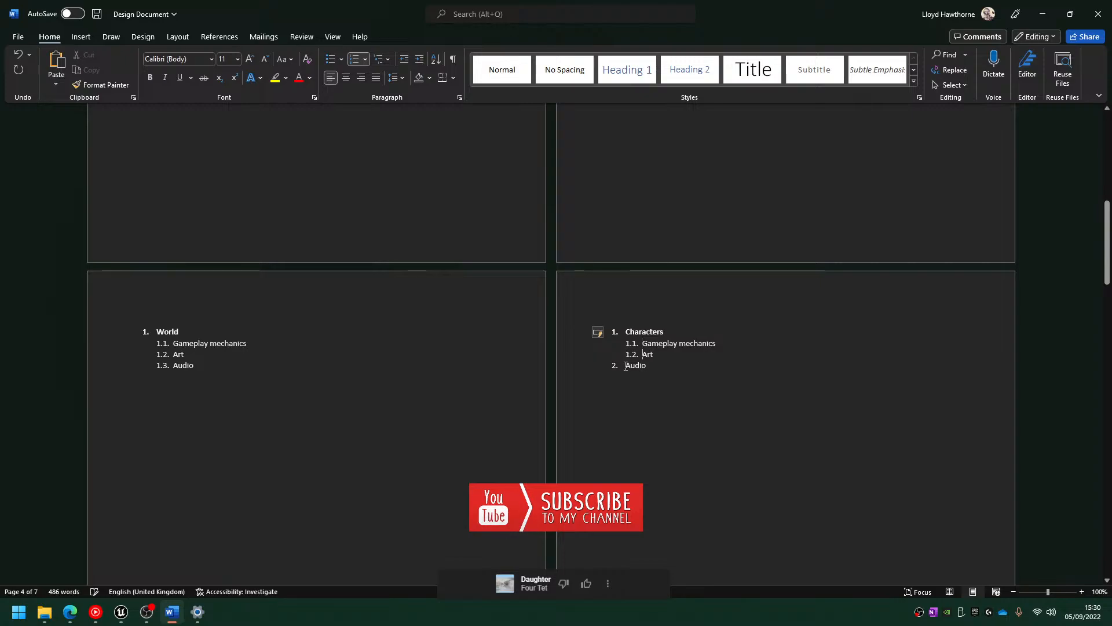
key("Tab")
Try demoting Gameplay mechanics on the Characters page to a third-level item, and undo it
left_click_drag(648, 345, 678, 346)
left_click(643, 345)
key("Tab")
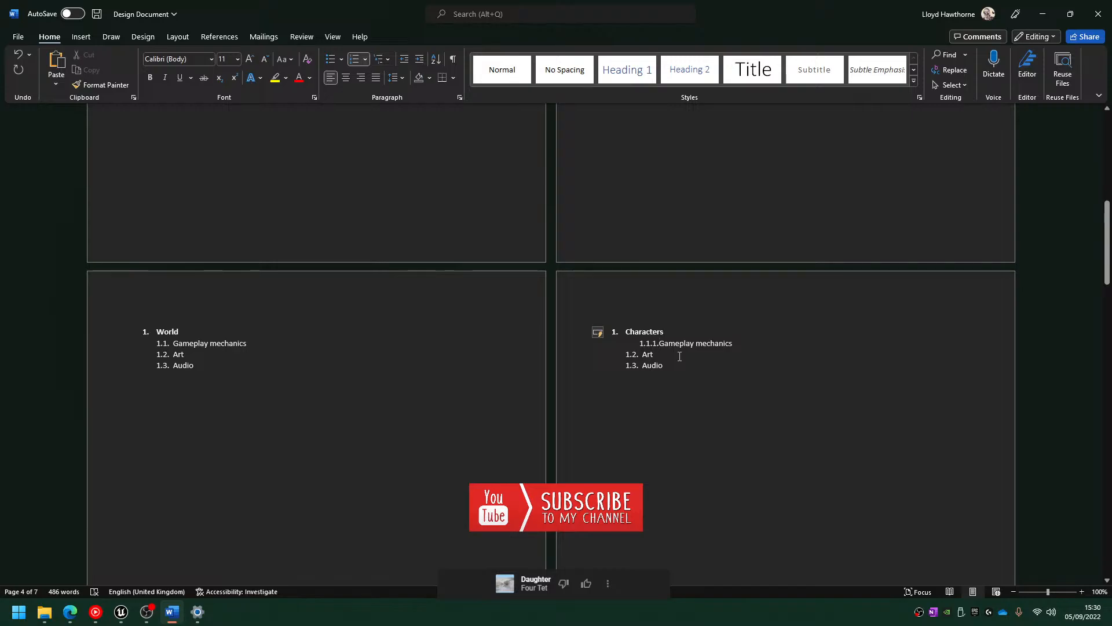
key("ctrl+z")
Apply the 1., 1.1., 1.1.1. multilevel list to the Items page and demote Gameplay mechanics, Art and Audio to second-level items
scroll(680, 356, "down", 12)
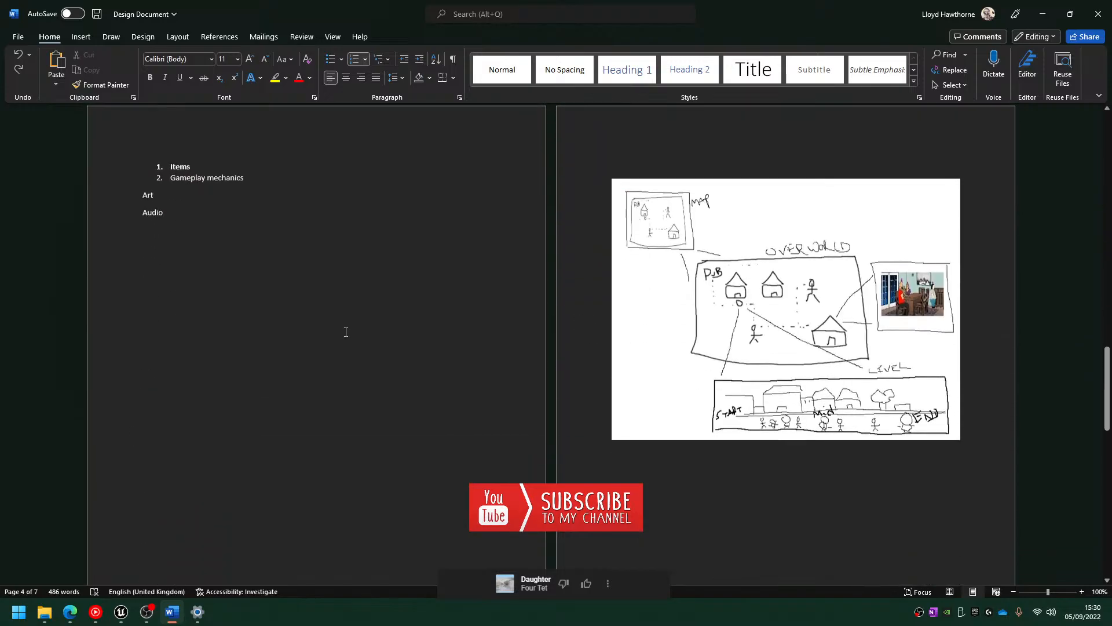
scroll(346, 330, "up", 1)
left_click_drag(169, 238, 208, 291)
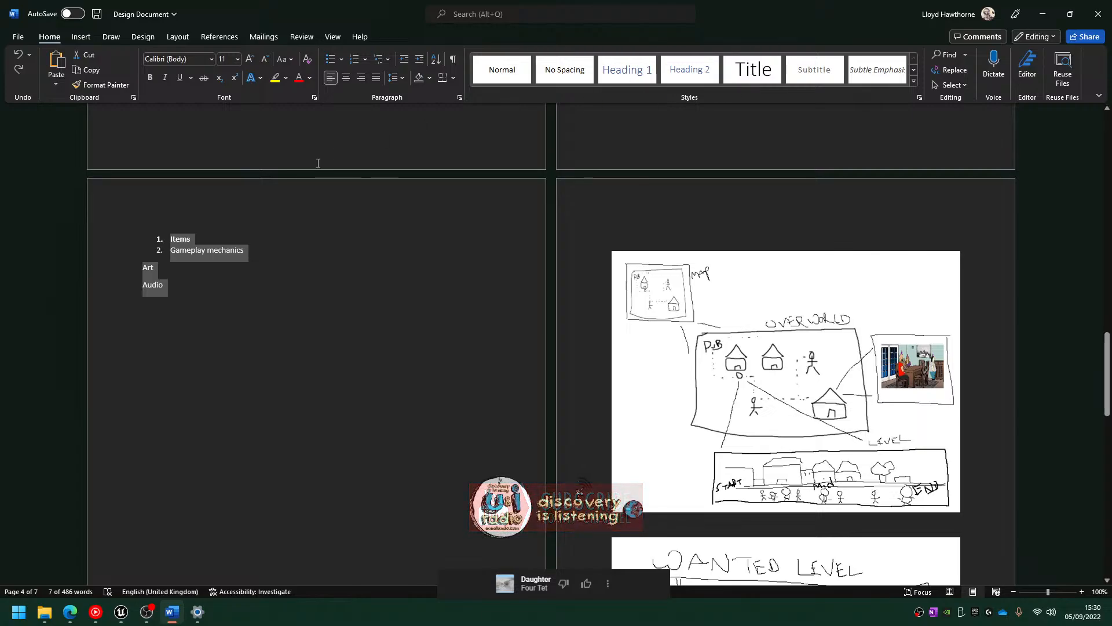
left_click(378, 57)
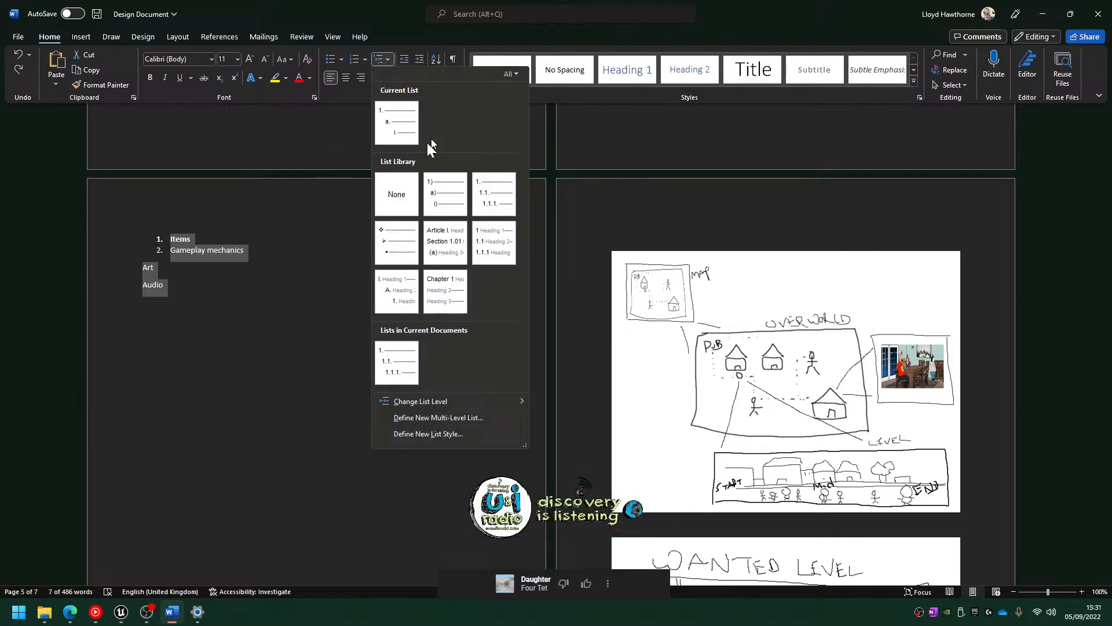
left_click(492, 180)
left_click(162, 254)
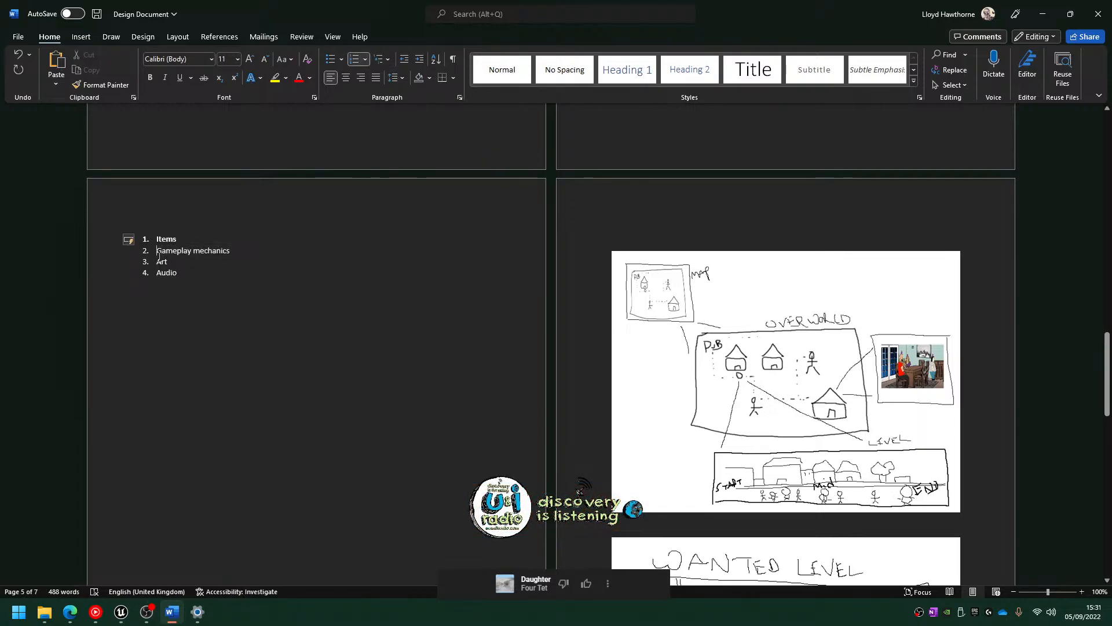
key("Tab")
key("Tab")
Select the Items, World and Characters lists together and look through the available styles, previewing Heading 1 on them
left_click_drag(154, 239, 252, 268)
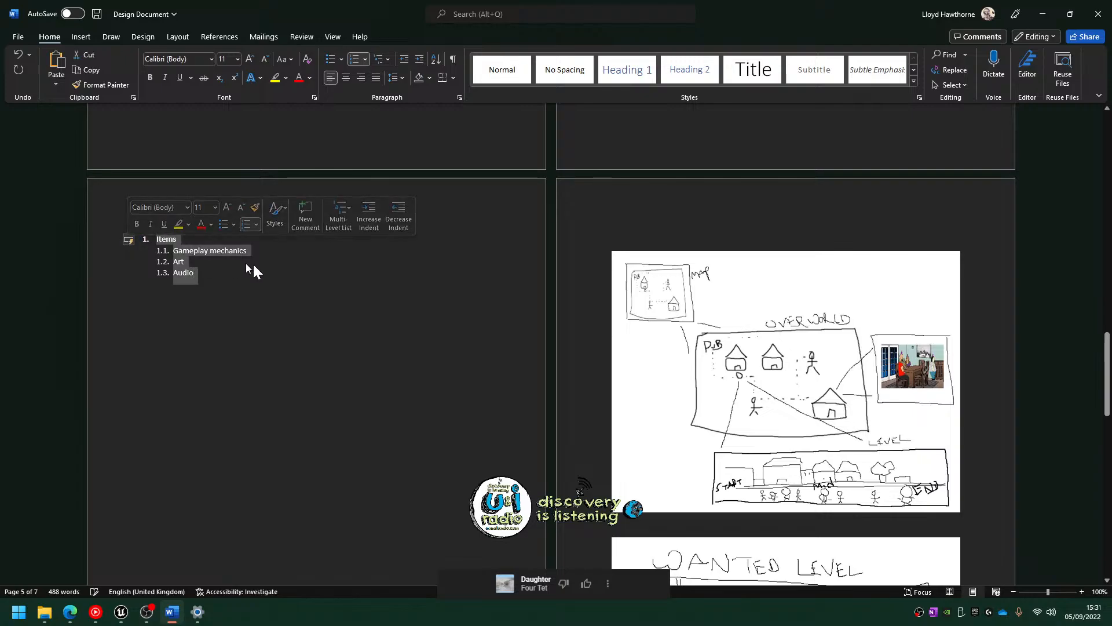
scroll(320, 280, "up", 3)
scroll(387, 322, "up", 20)
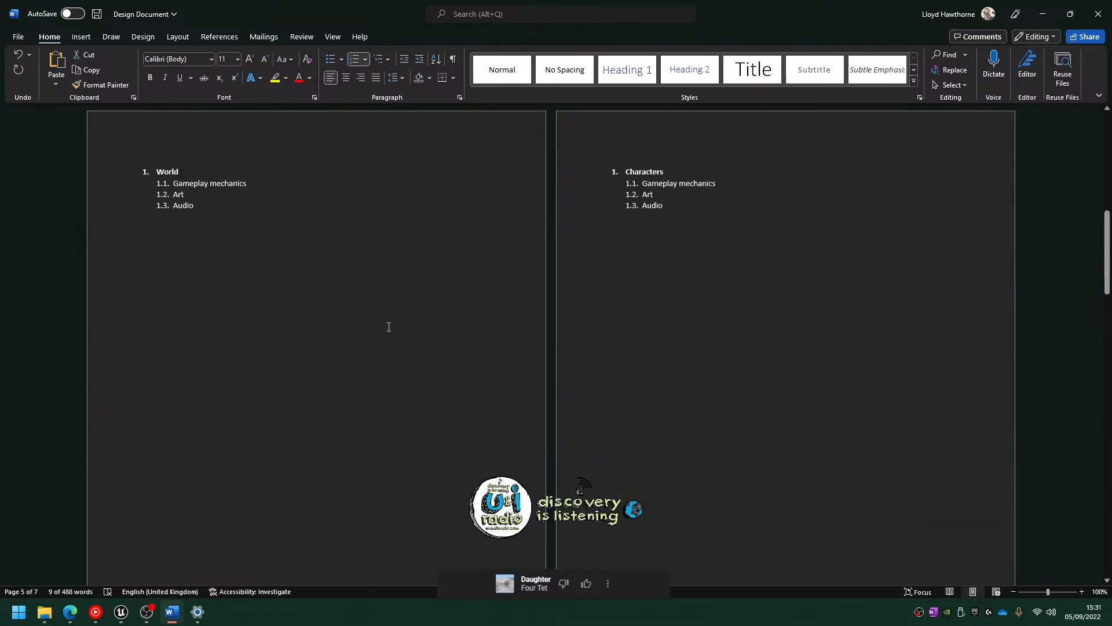
scroll(245, 385, "down", 20)
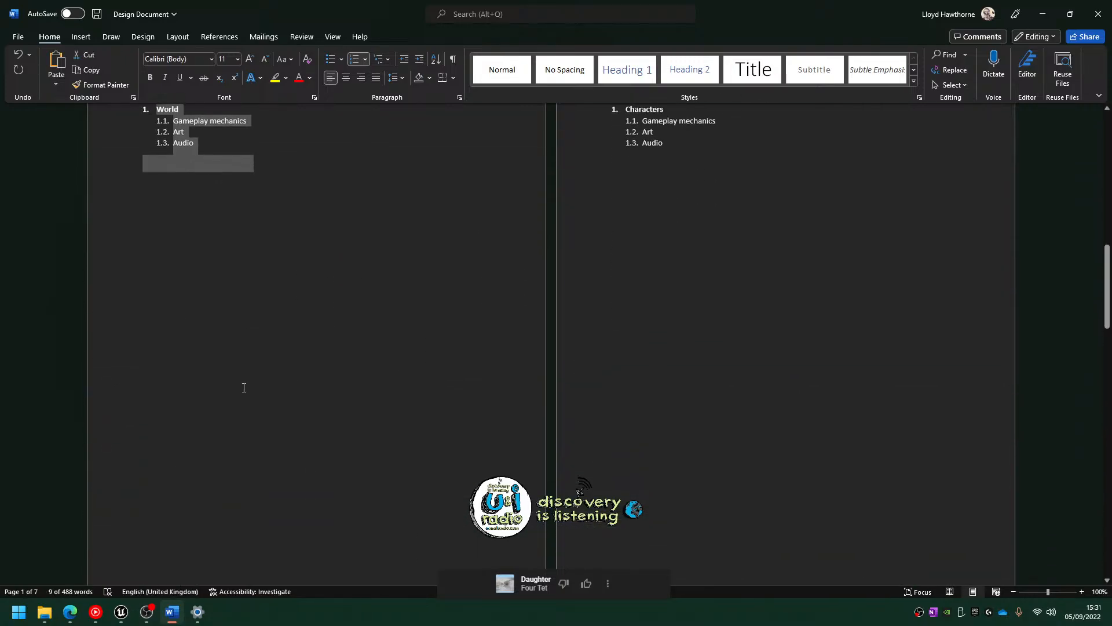
scroll(398, 333, "up", 5)
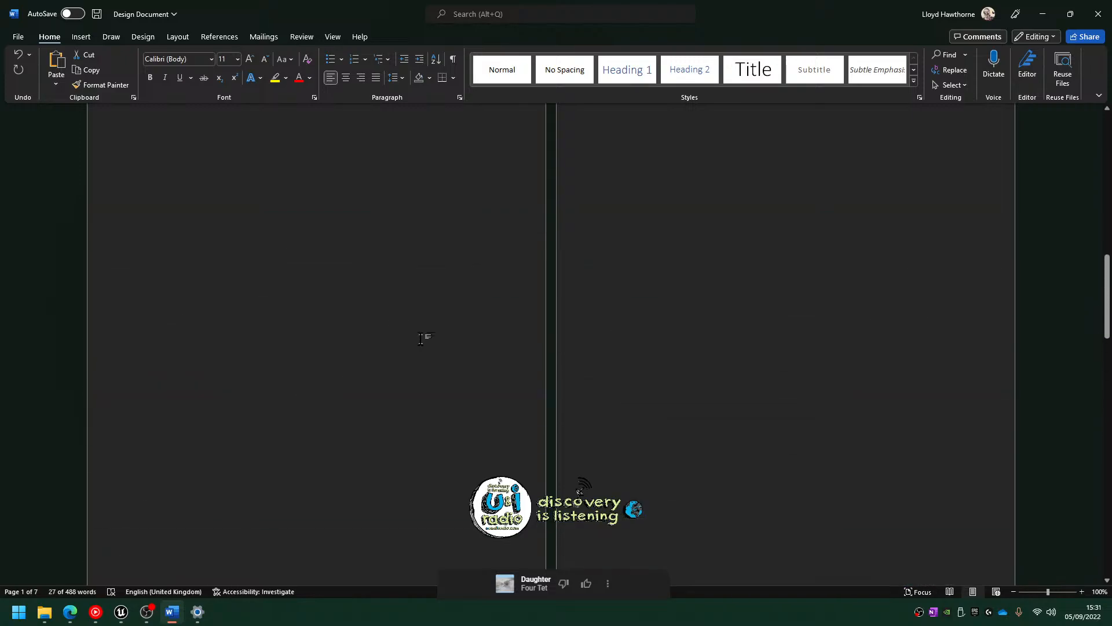
scroll(427, 333, "down", 5)
scroll(468, 411, "up", 3)
scroll(473, 412, "up", 20)
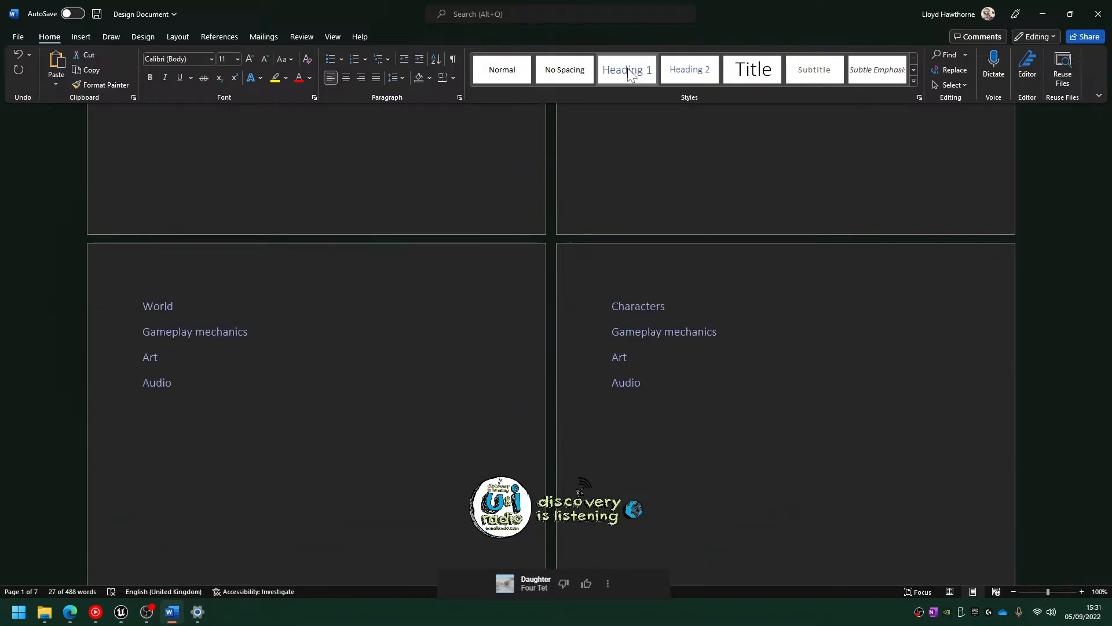
left_click(912, 68)
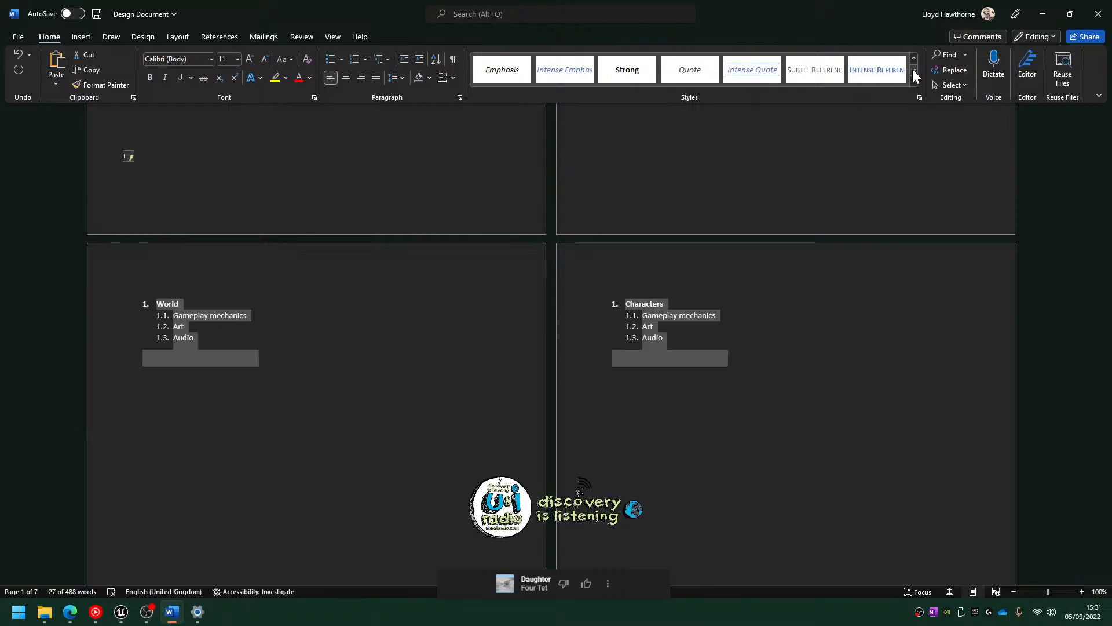
left_click(913, 69)
left_click(912, 58)
left_click(912, 59)
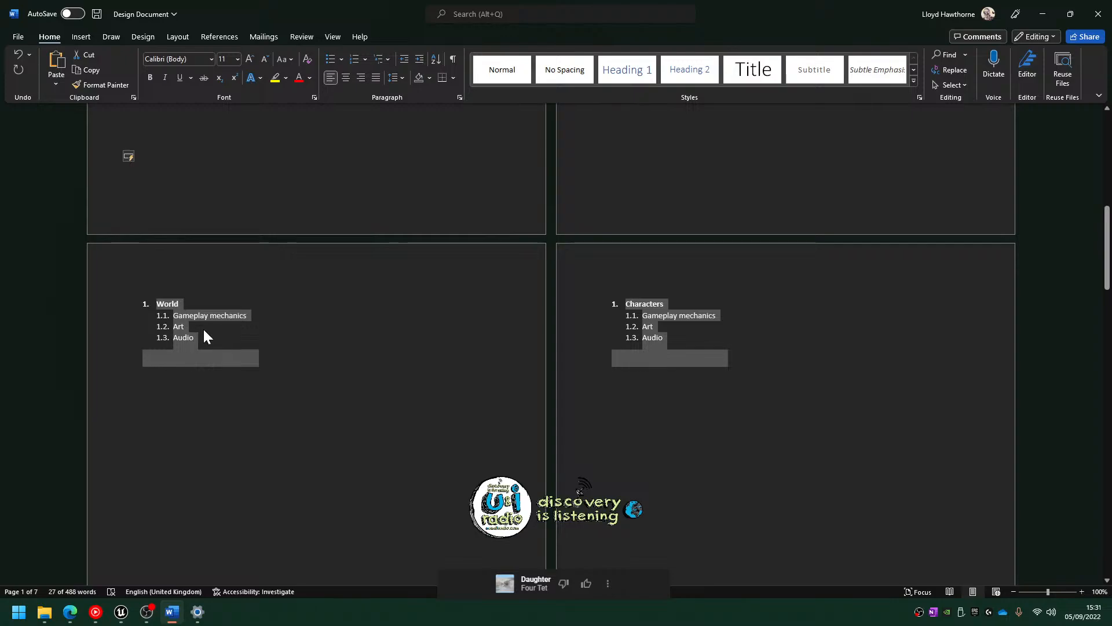
left_click(203, 328)
Review the numbering on the World and Characters pages against the main outline, ending at the Art item on the World page
scroll(685, 362, "down", 5)
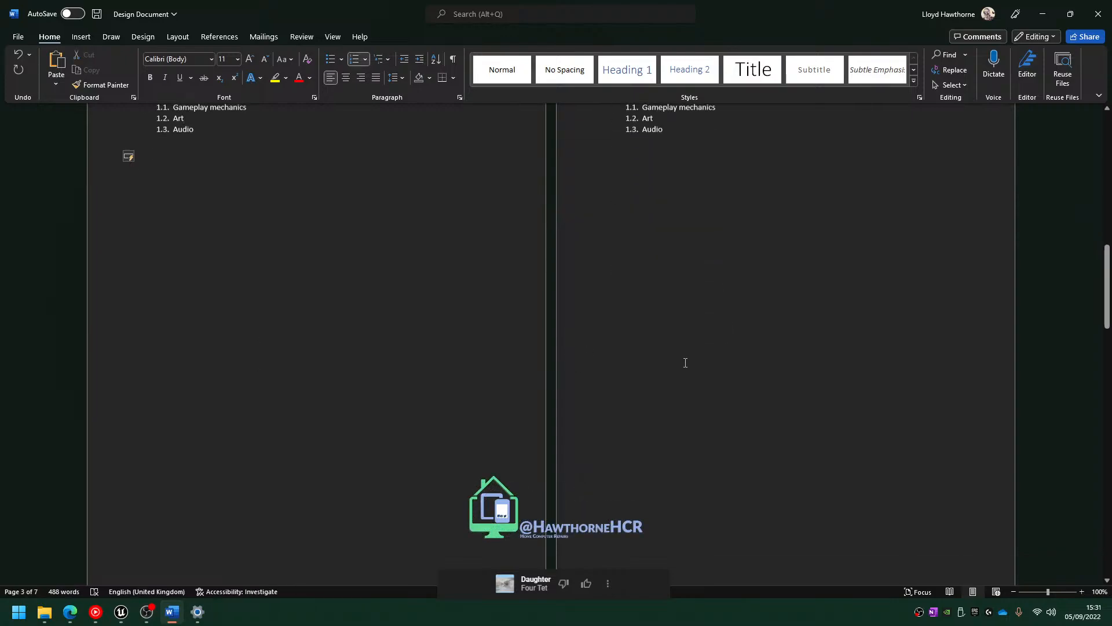
scroll(690, 362, "up", 6)
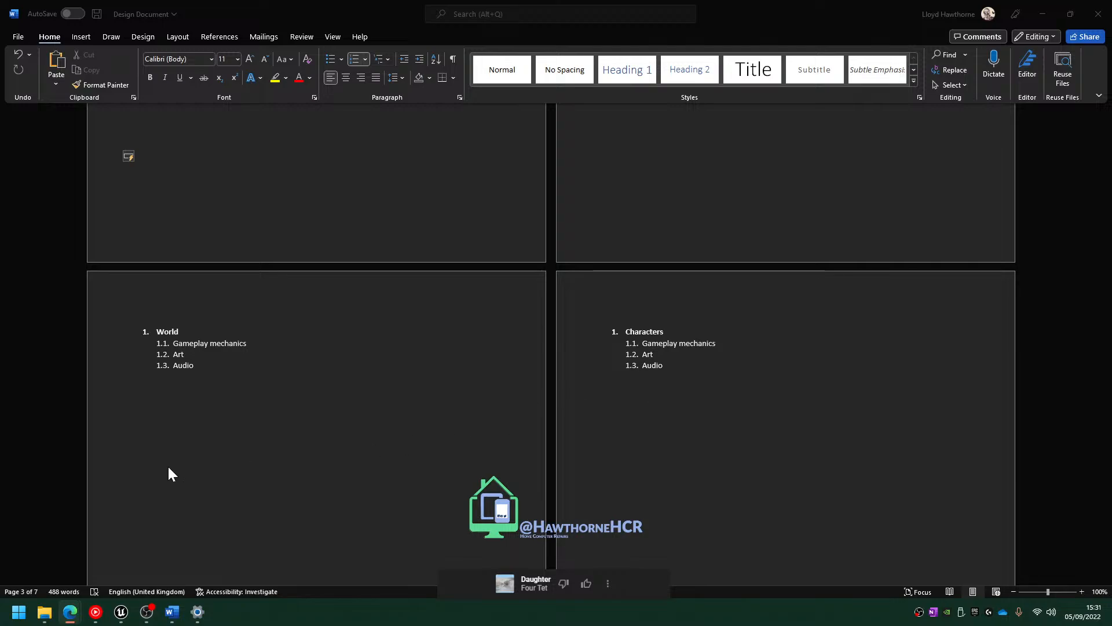
scroll(169, 472, "up", 10)
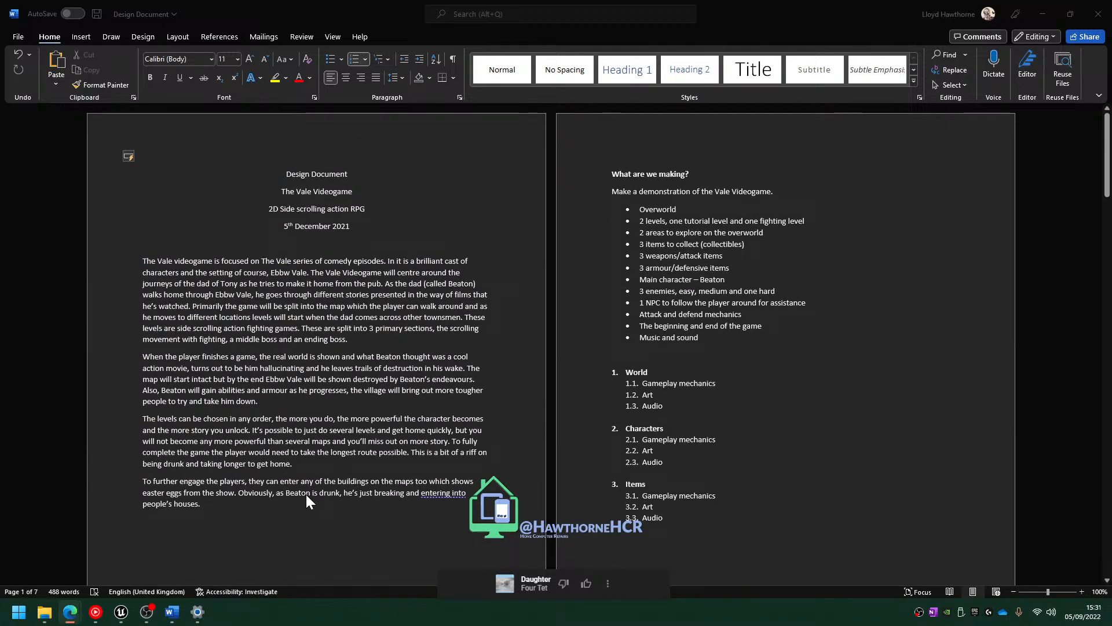
scroll(306, 494, "down", 10)
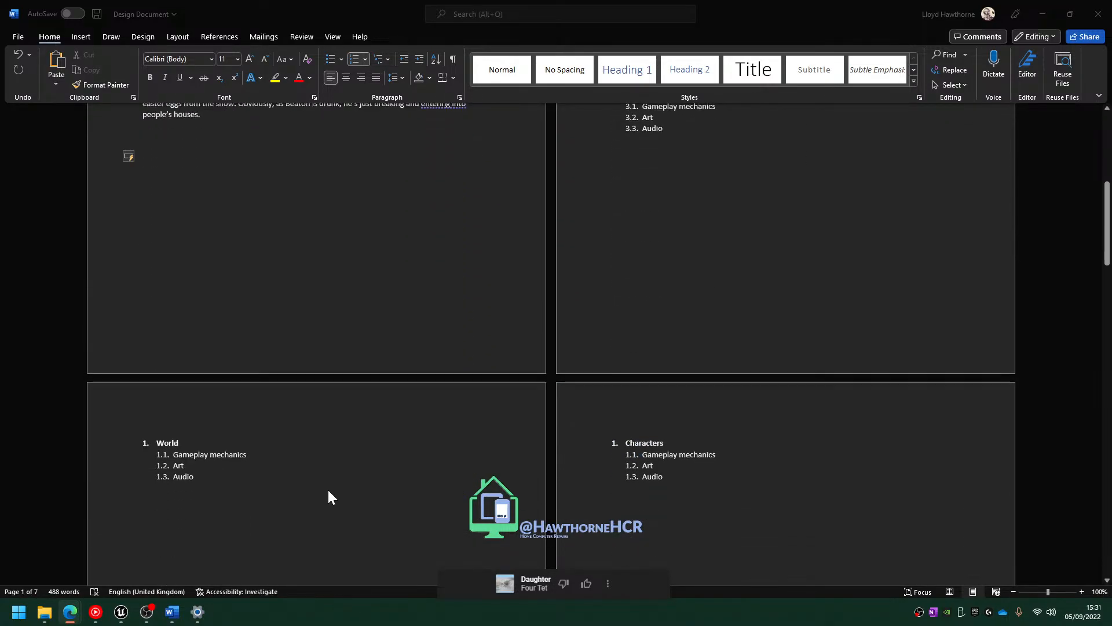
scroll(362, 490, "down", 4)
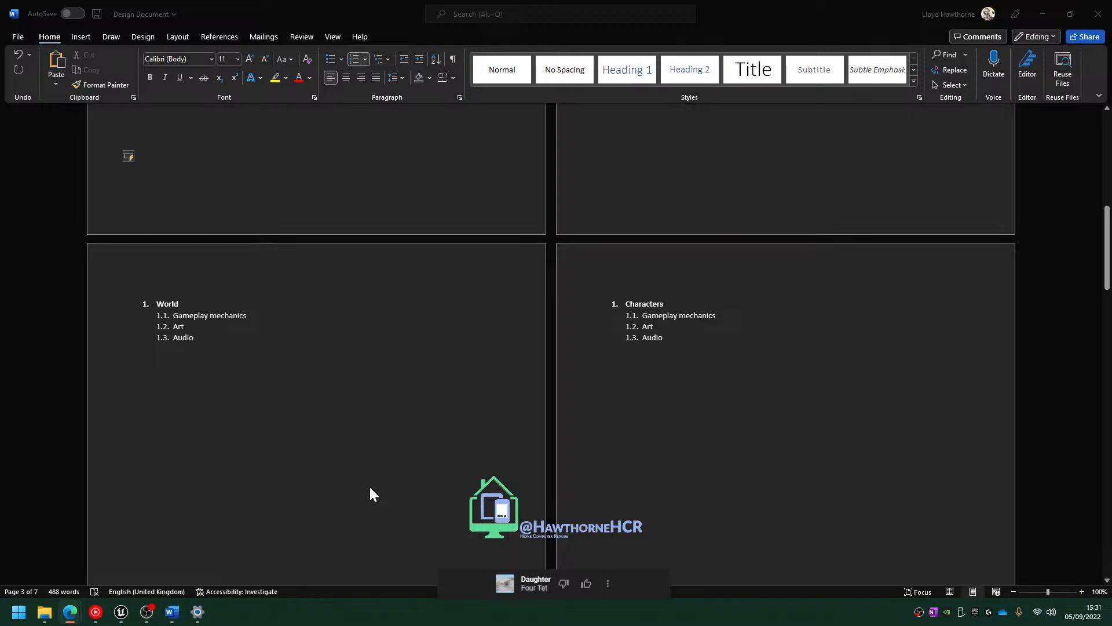
scroll(365, 394, "up", 5)
scroll(255, 416, "down", 3)
left_click(256, 416)
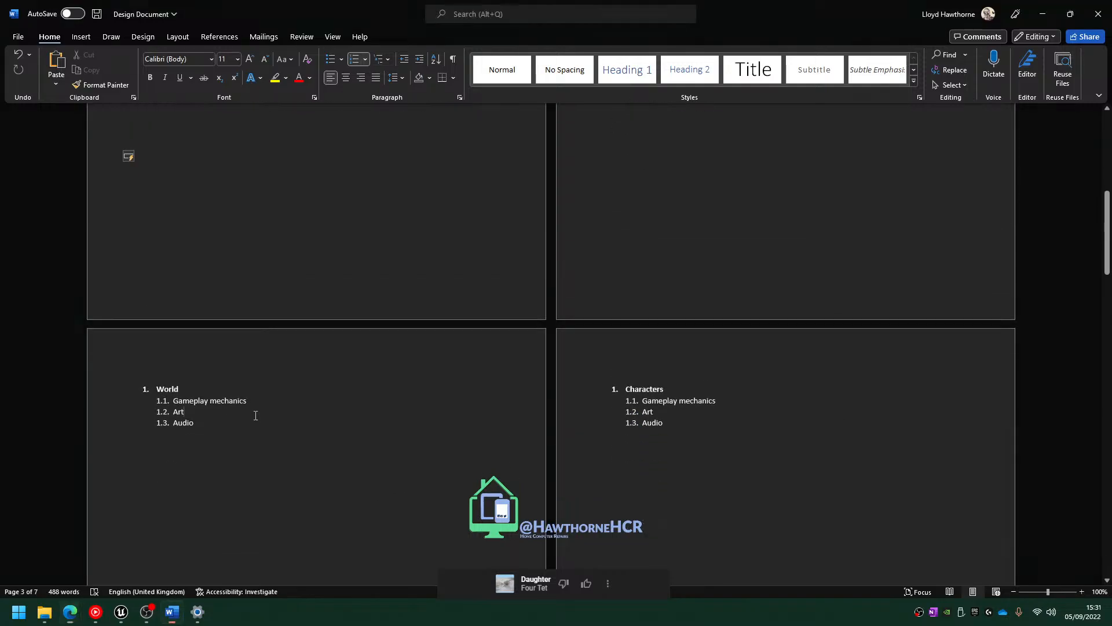
Insert blank lines under Gameplay mechanics on the World page and write "Overworld map that can be traversed" on the first one
left_click(276, 396)
key("shift+Return")
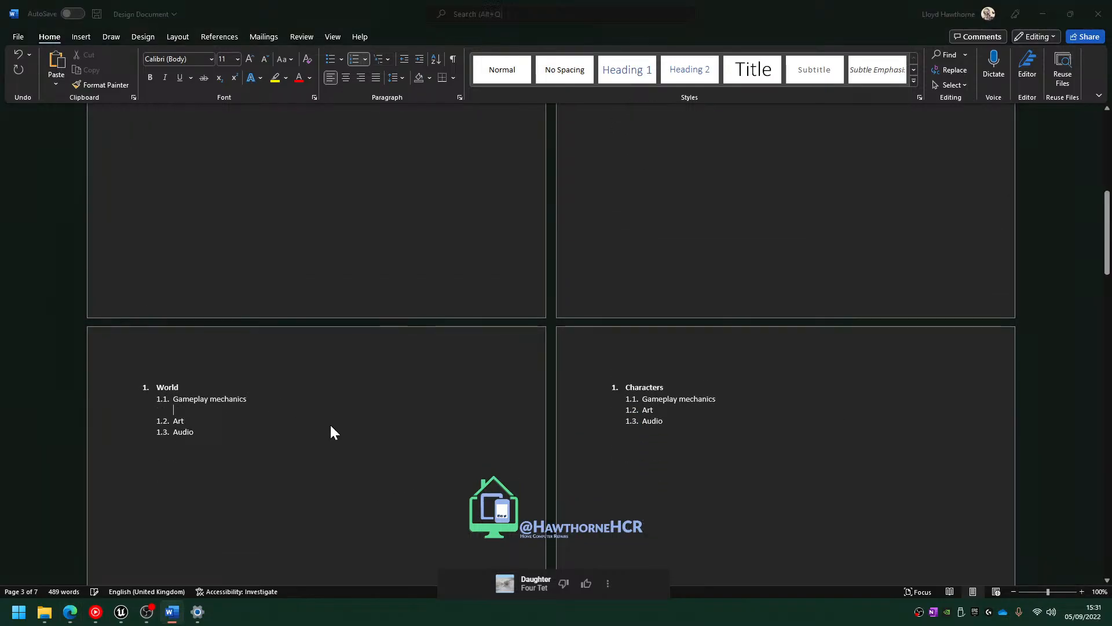
key("F12")
key("Escape")
key("shift+Return")
key("shift+Return")
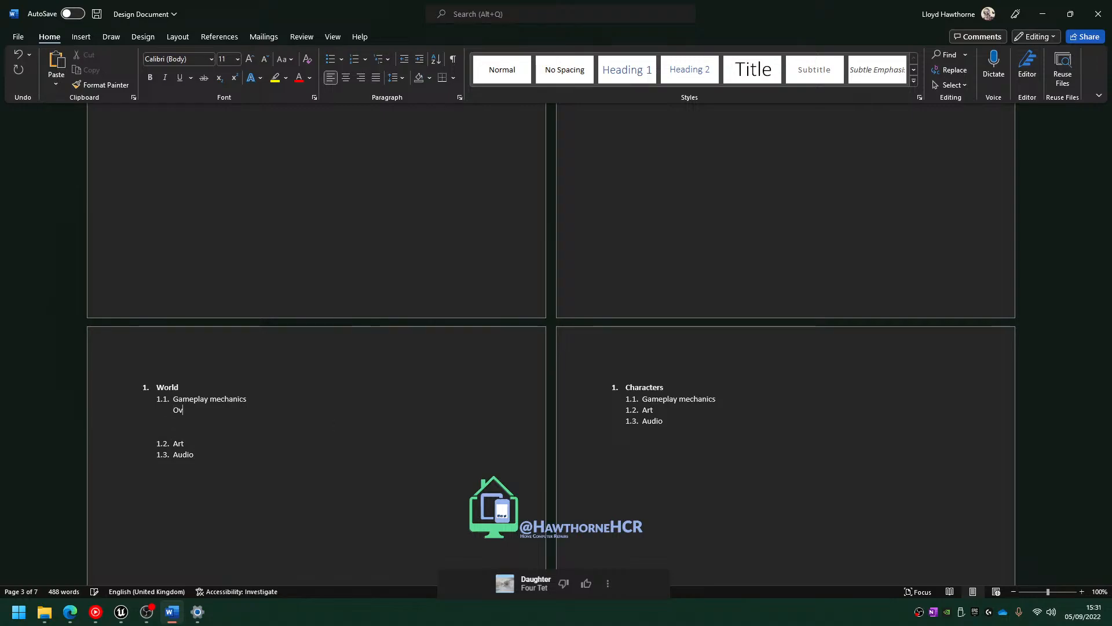
type("Overworld map")
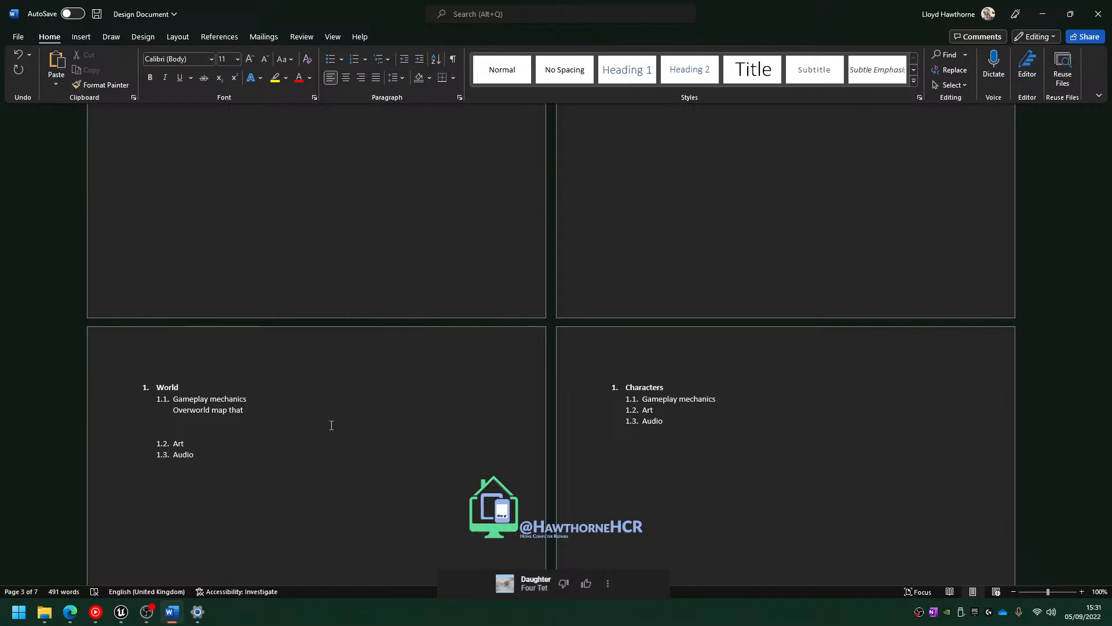
type("that can be traversed")
key("Return")
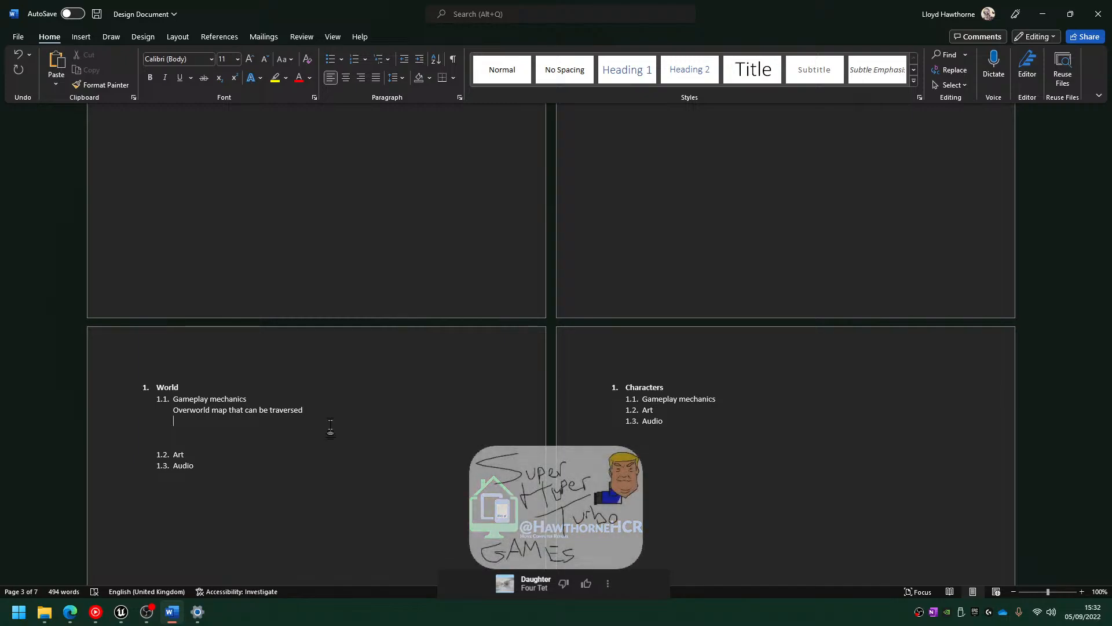
Below the overworld line, write "Fights/levels are initiated at certain points which requires activation and transitioned into"
type("Fight")
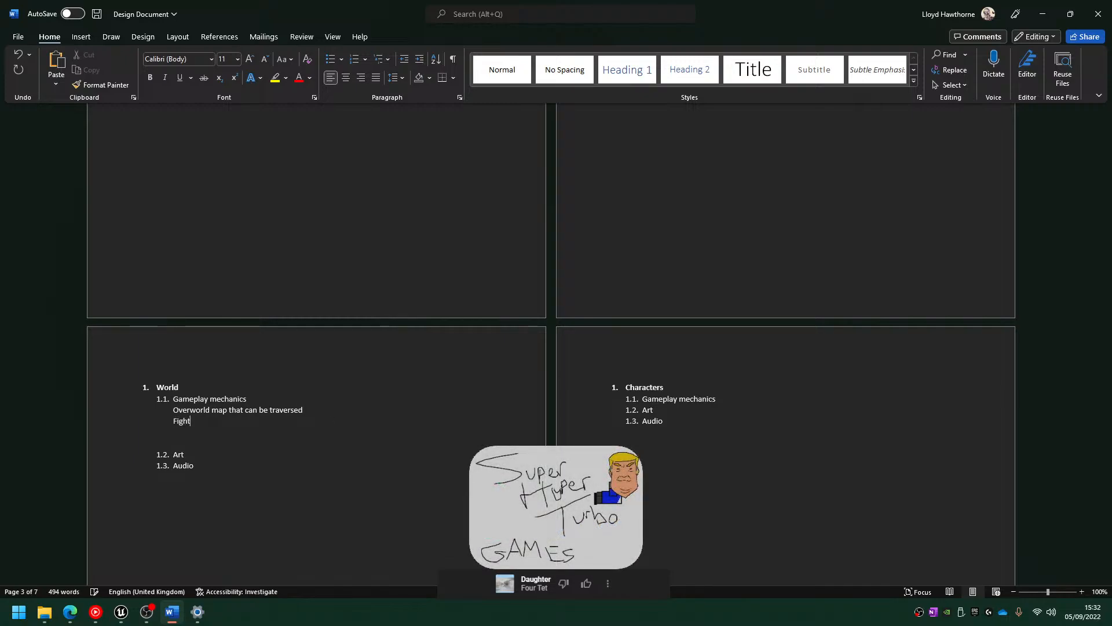
type("s/levels a")
type("re initiated at certain points")
key("Return")
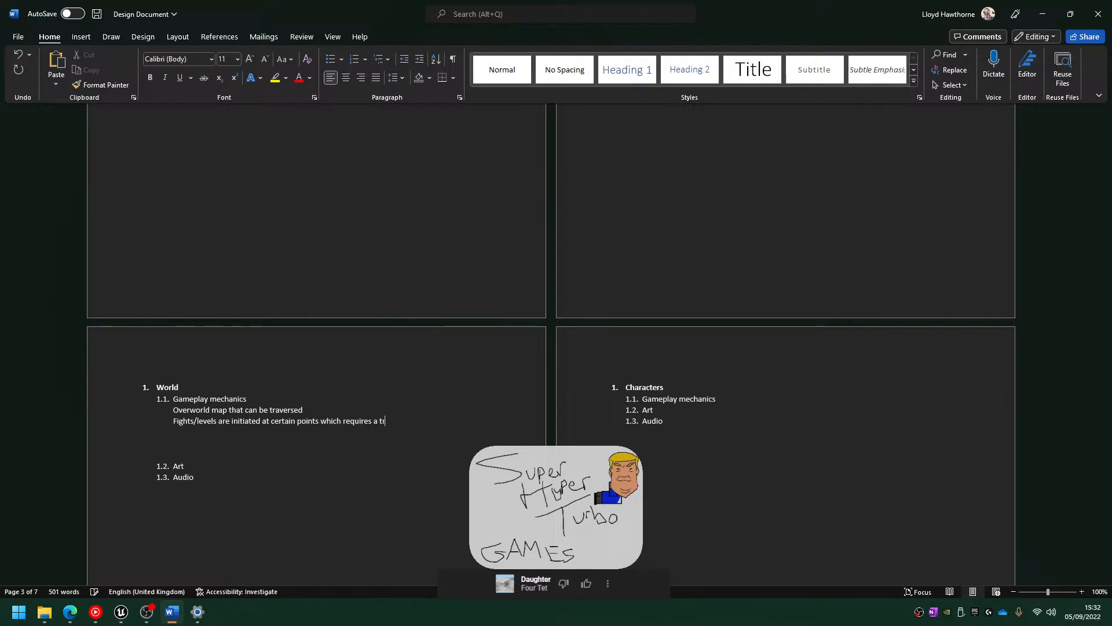
key("ctrl+BackSpace")
key("ctrl+BackSpace")
type("tion")
key("Return")
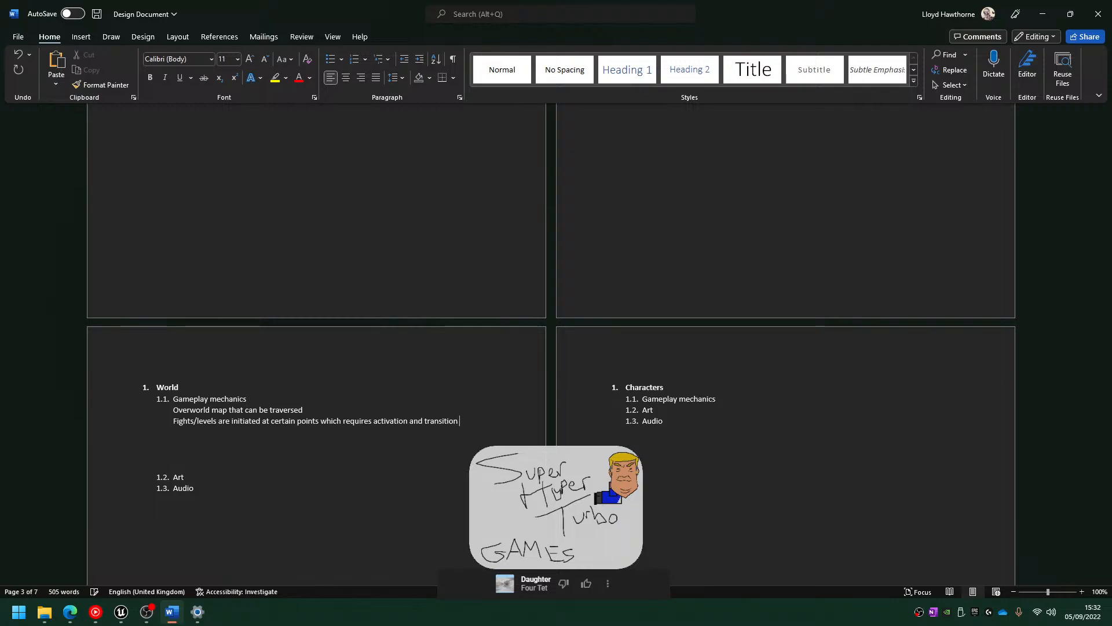
key("BackSpace")
type("ed in")
key("Down")
key("Down")
key("Down")
key("Down")
key("Down")
key("Up")
key("Up")
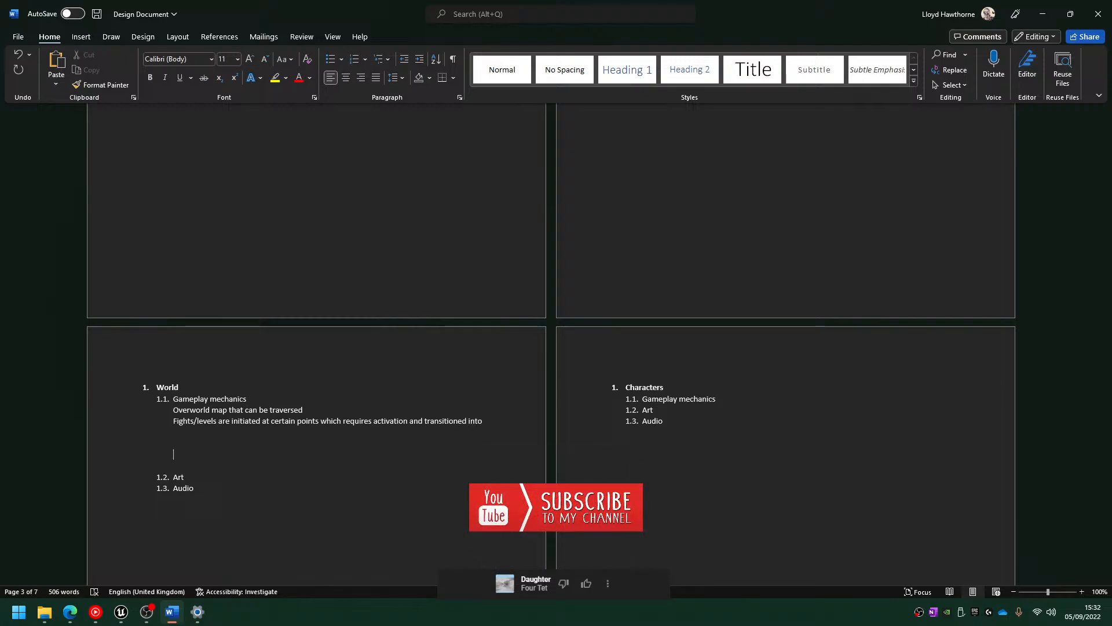
Below a blank line, write "These include either a street fight with other NPCs or exploring different locations that are based on sites in the cartoon series"
scroll(248, 472, "down", 3)
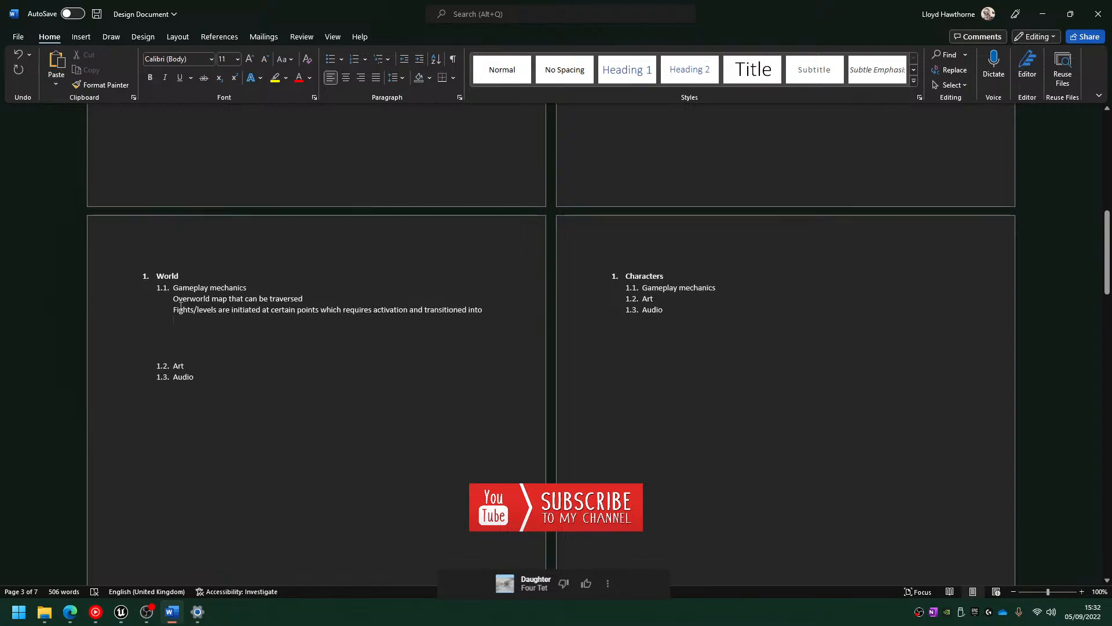
left_click_drag(172, 298, 373, 309)
left_click(232, 313)
left_click(494, 310)
key("Return")
key("Return")
type("These includ")
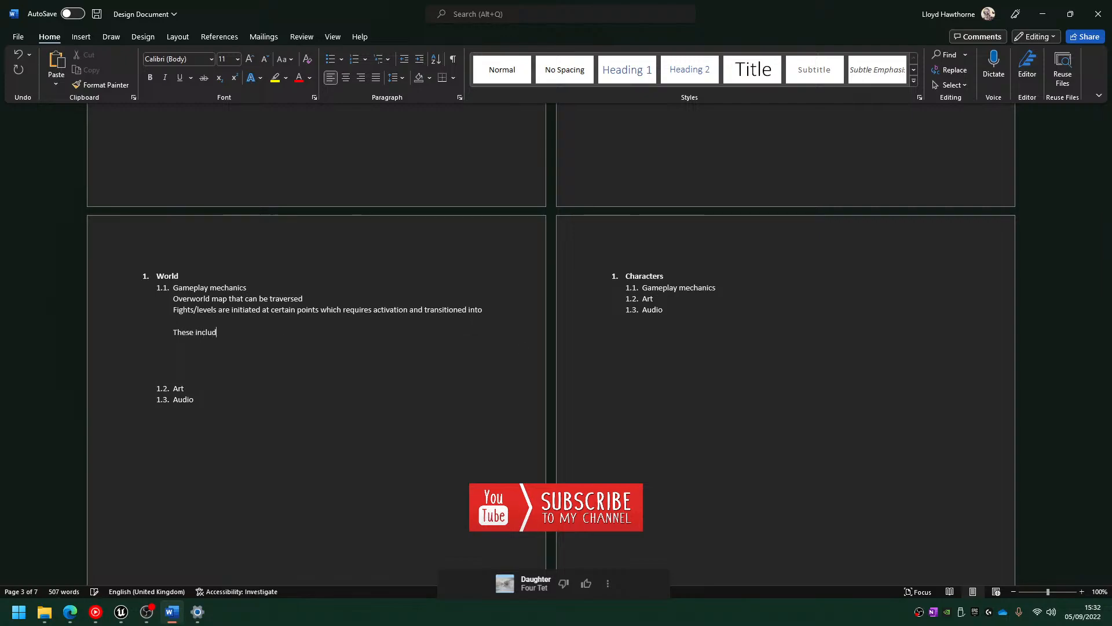
type("e either a street fight with other NPCs or")
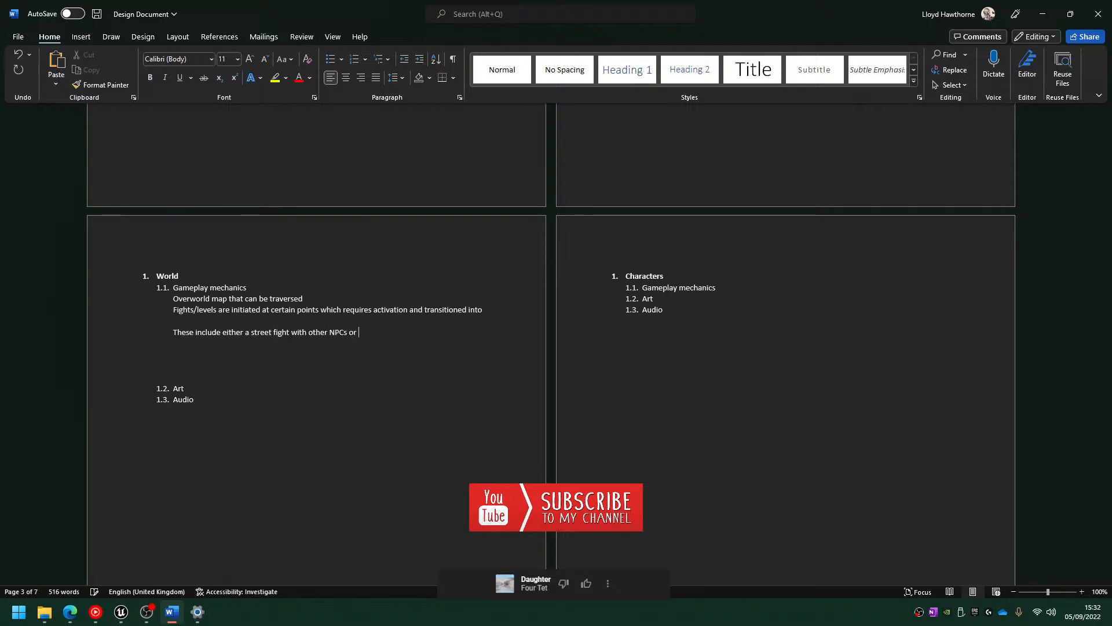
type(" exploring different locations that are ")
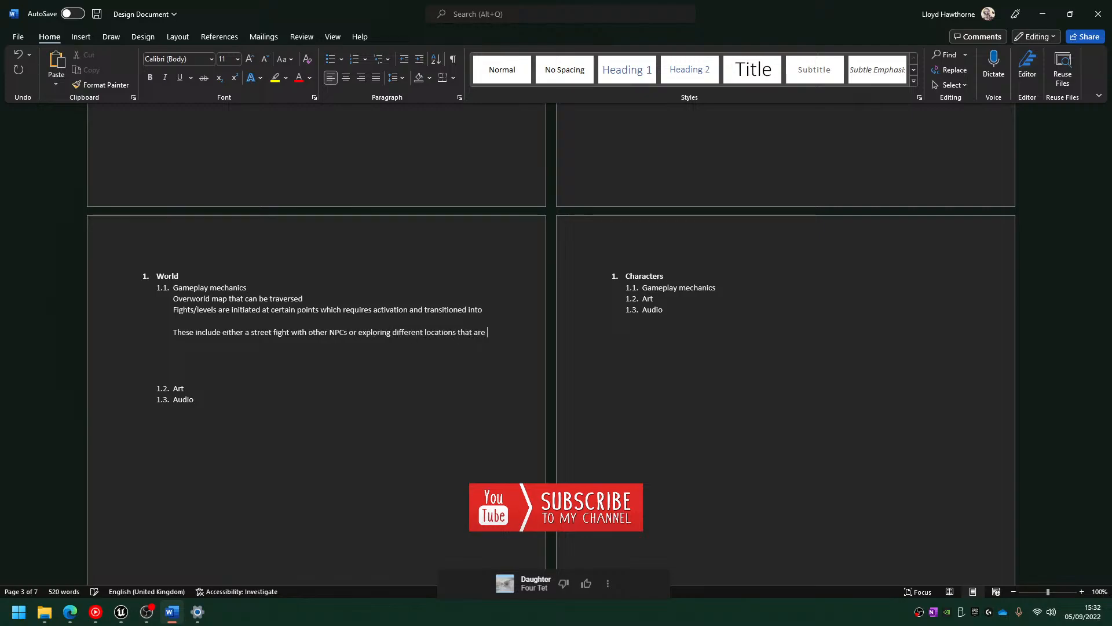
type("based on sites in the ")
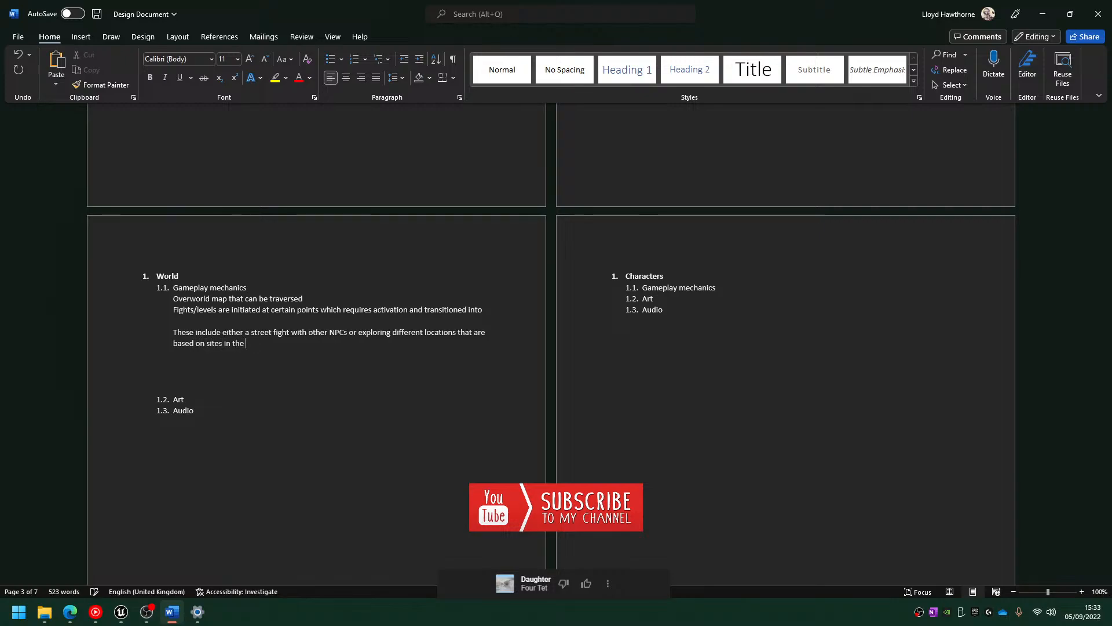
type("cartoon series")
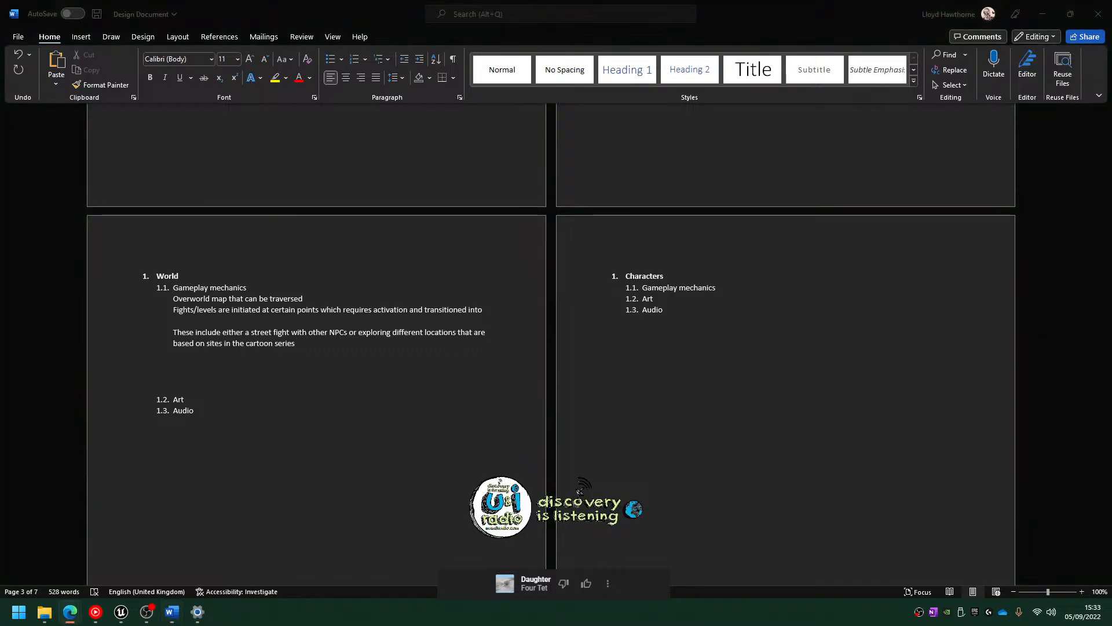
Switch to the Edge browser, open YouTube, search for "the vale" and open the THE VALE channel
left_click_drag(612, 0, 611, 1)
type("youtube")
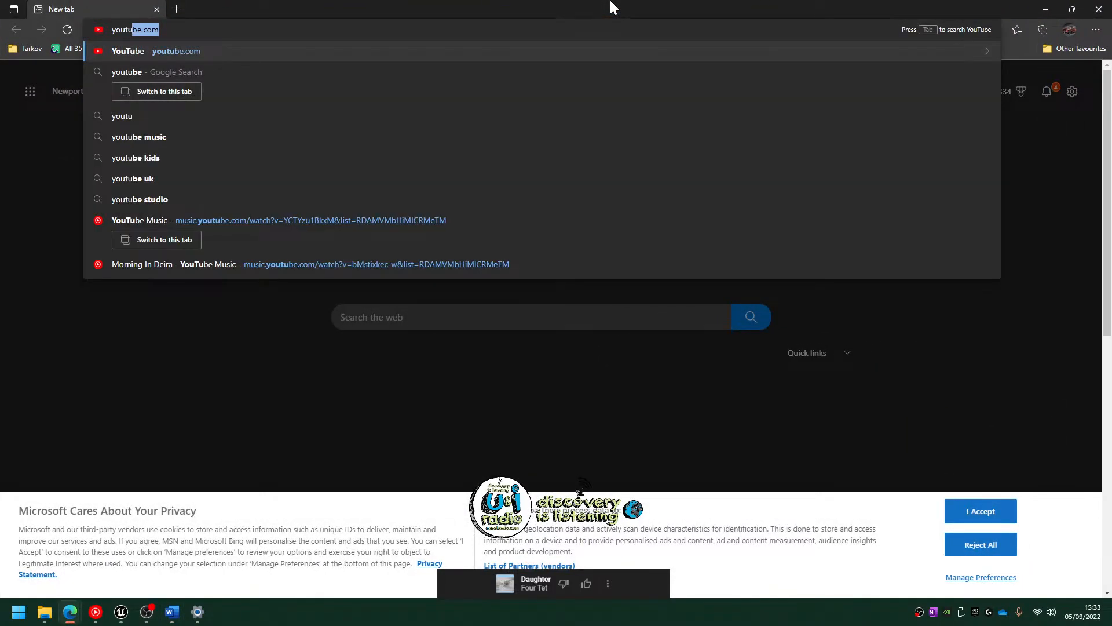
key("Return")
left_click(443, 74)
type("the")
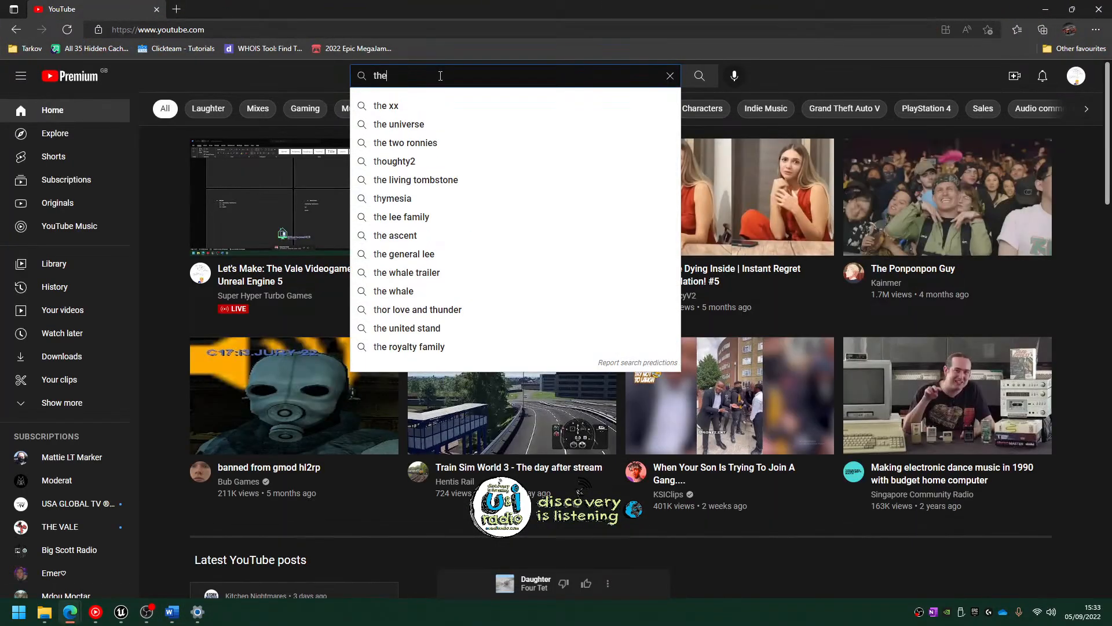
type(" vale")
key("Return")
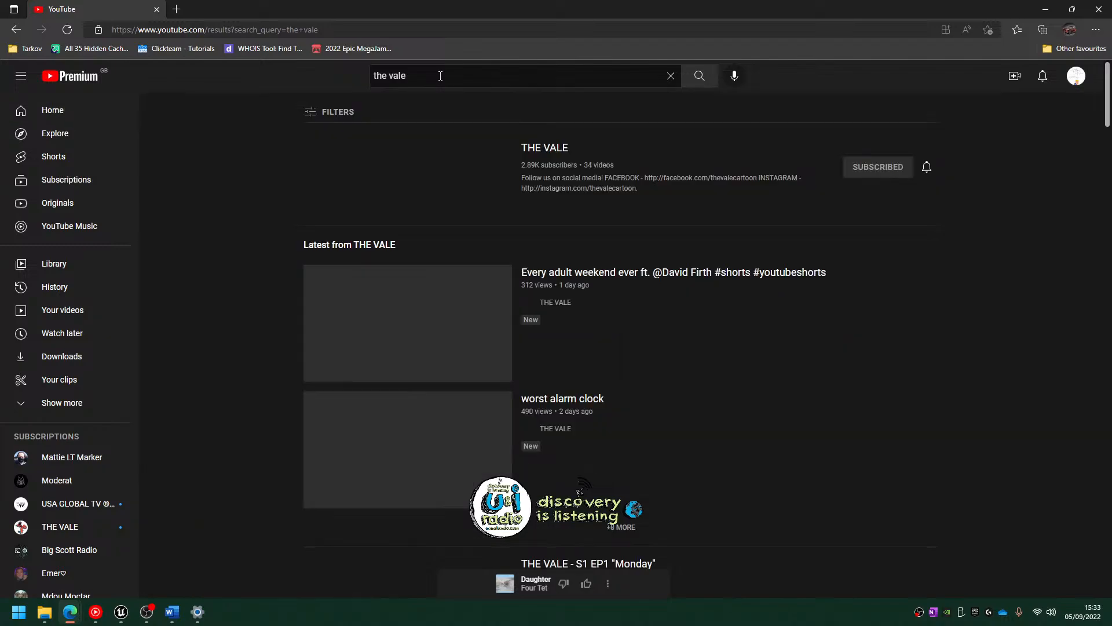
left_click(559, 149)
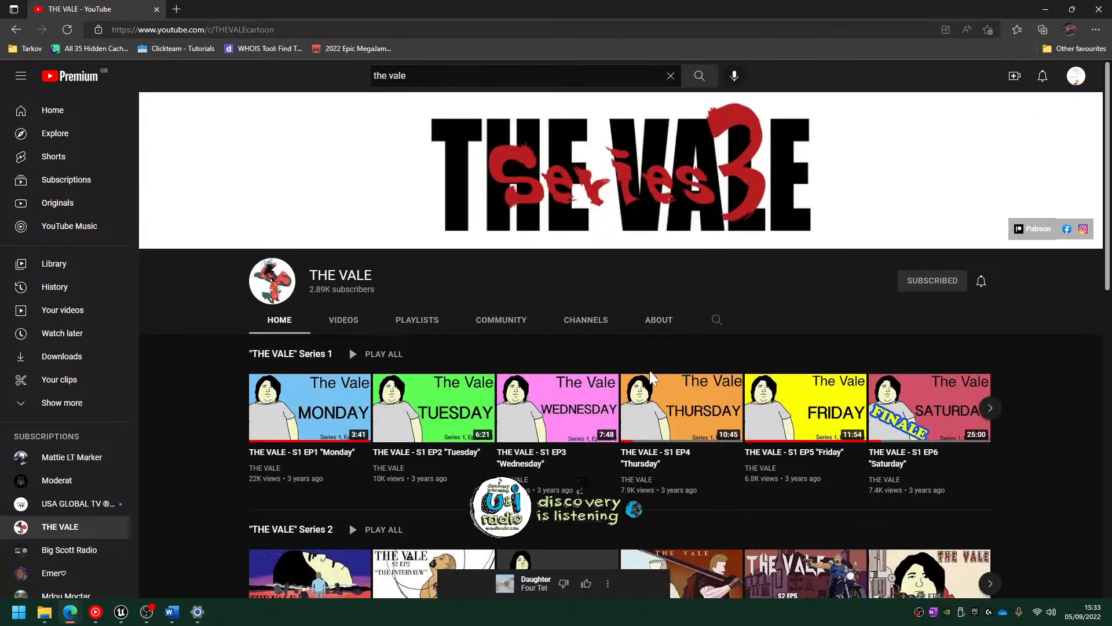
Look through the channel's Series 1, 2 and 3 episodes, uploads and Shorts, including the last entries of Series 1 and 2
scroll(579, 313, "down", 3)
scroll(1083, 378, "down", 8)
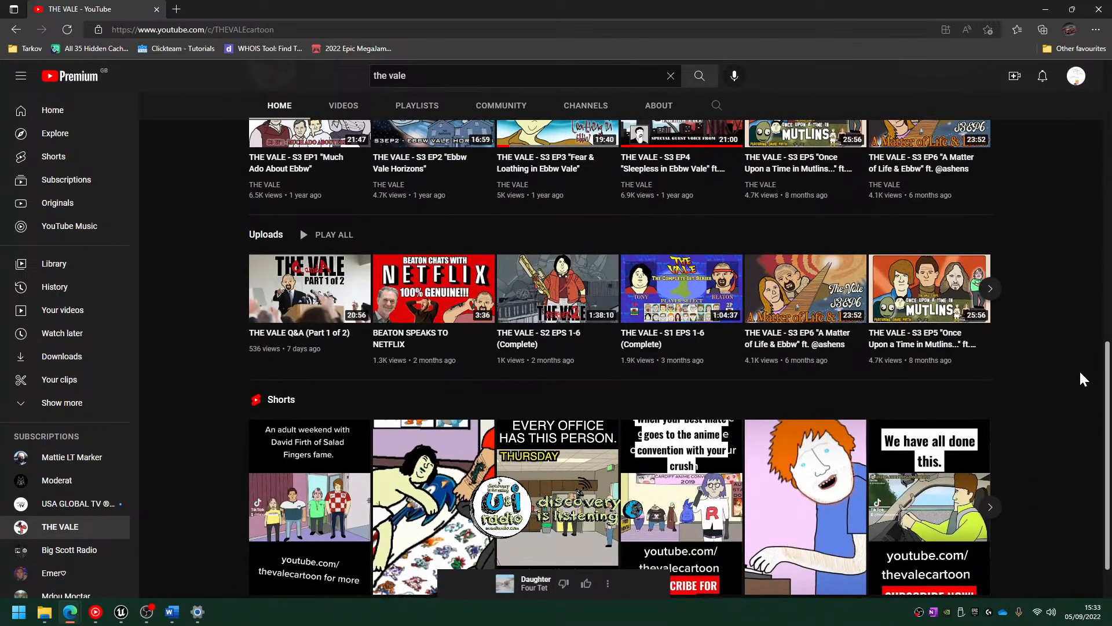
scroll(1084, 377, "down", 1)
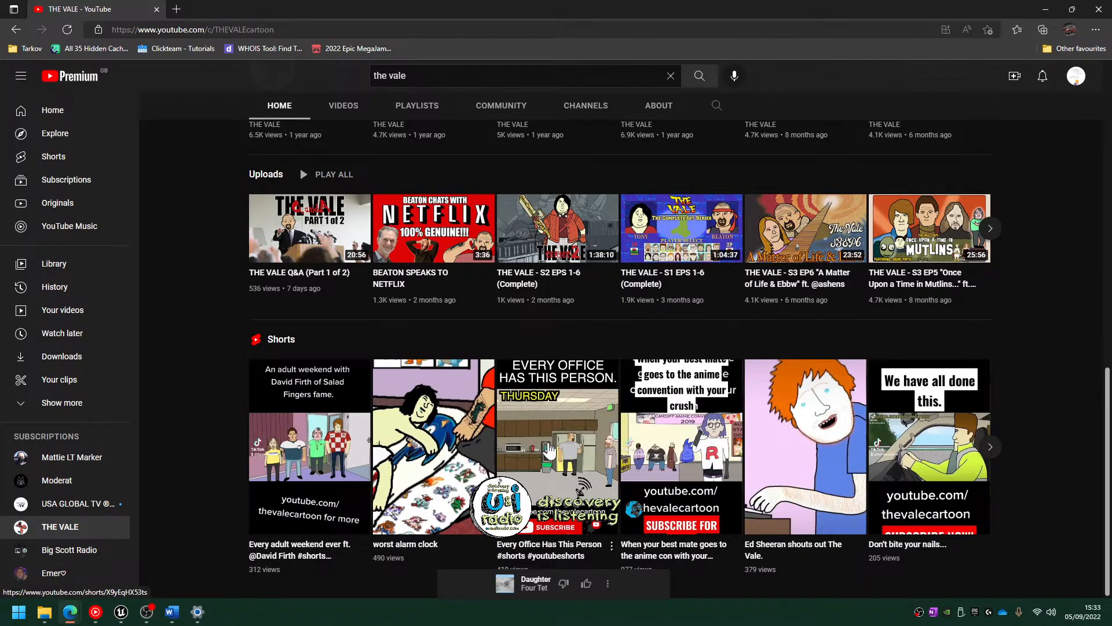
scroll(1052, 492, "up", 3)
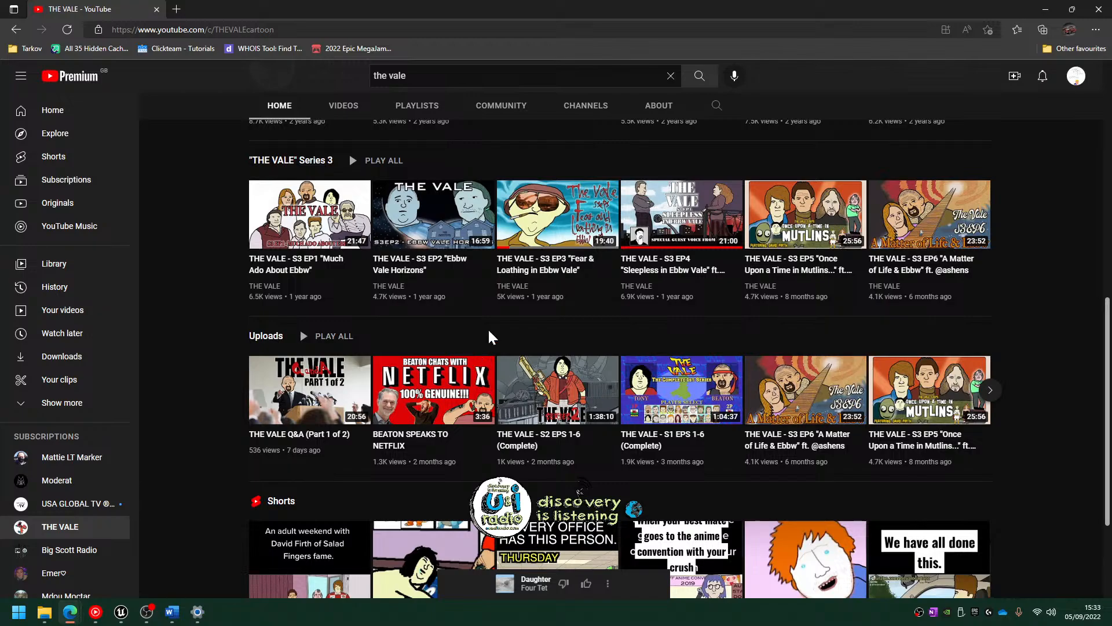
scroll(490, 336, "up", 3)
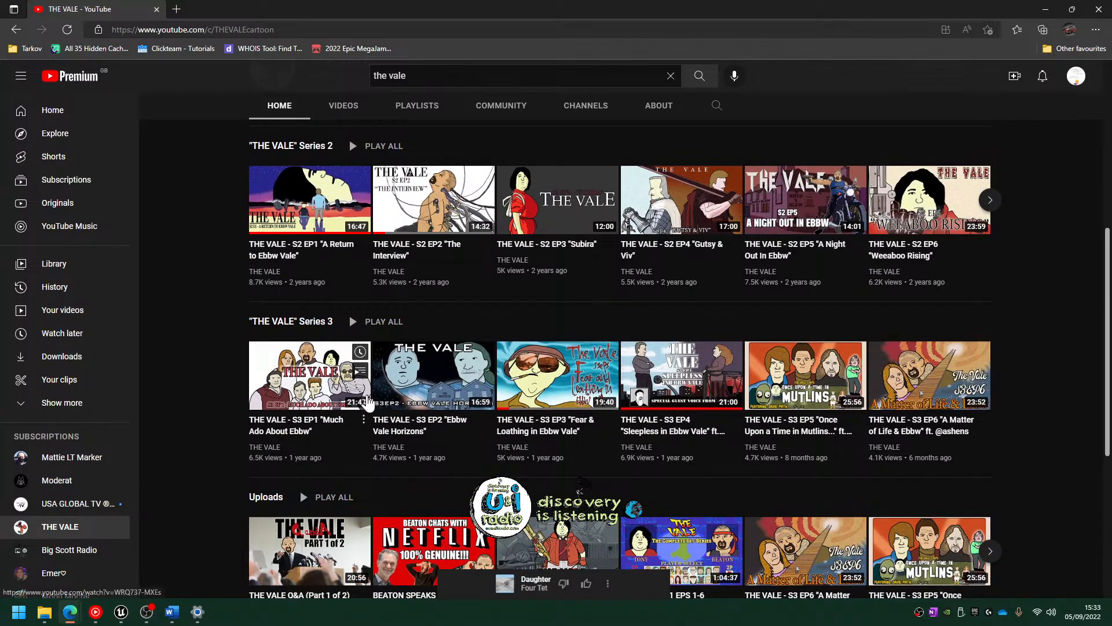
left_click(989, 204)
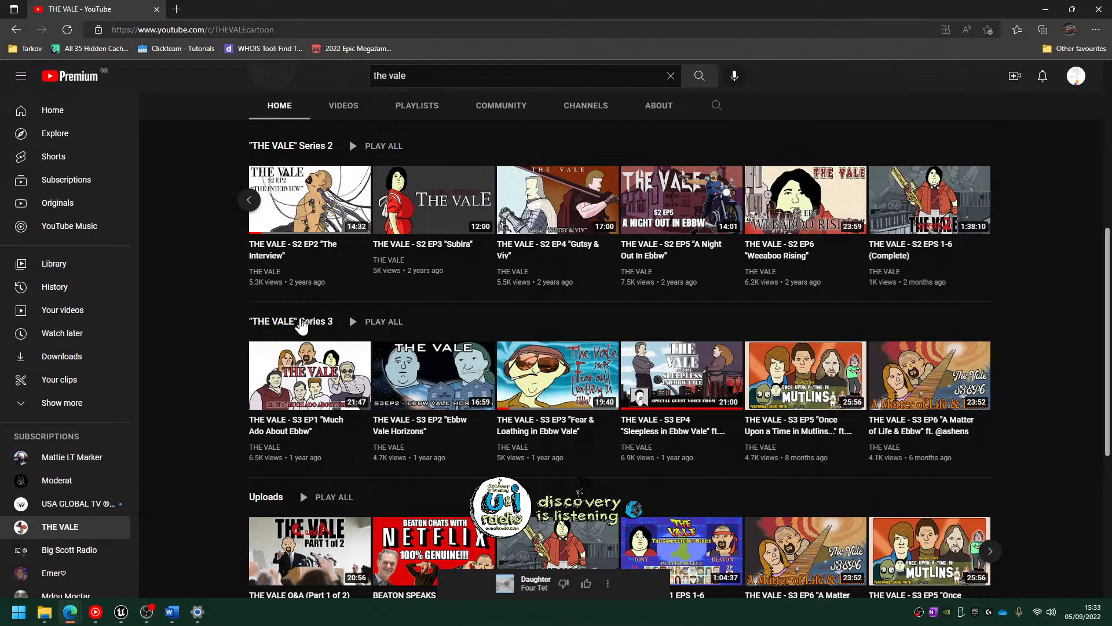
scroll(348, 217, "up", 3)
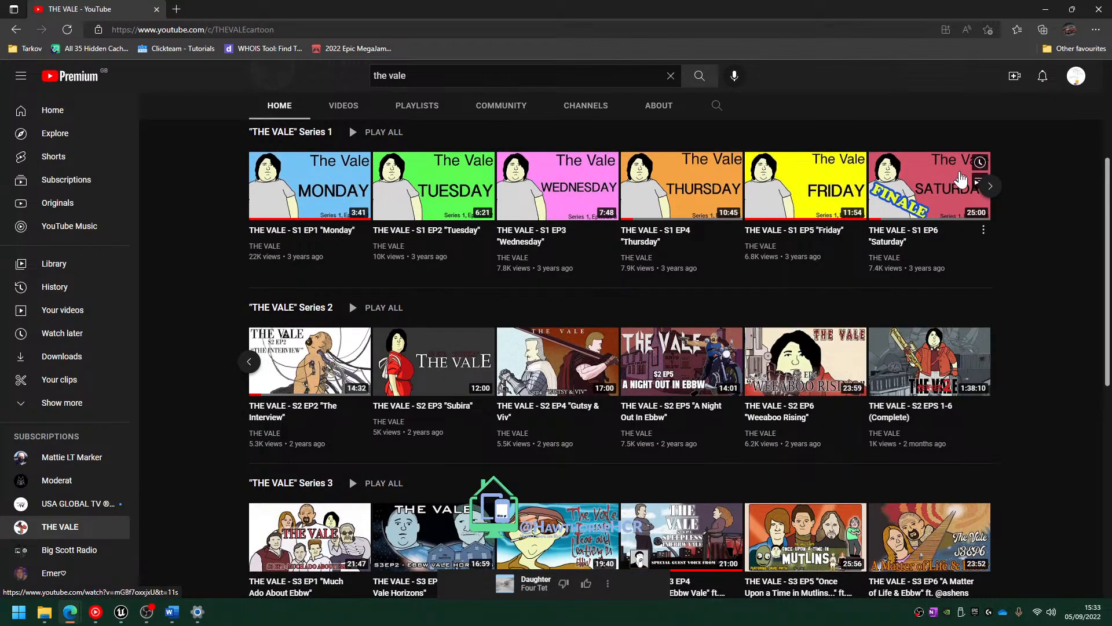
left_click(991, 186)
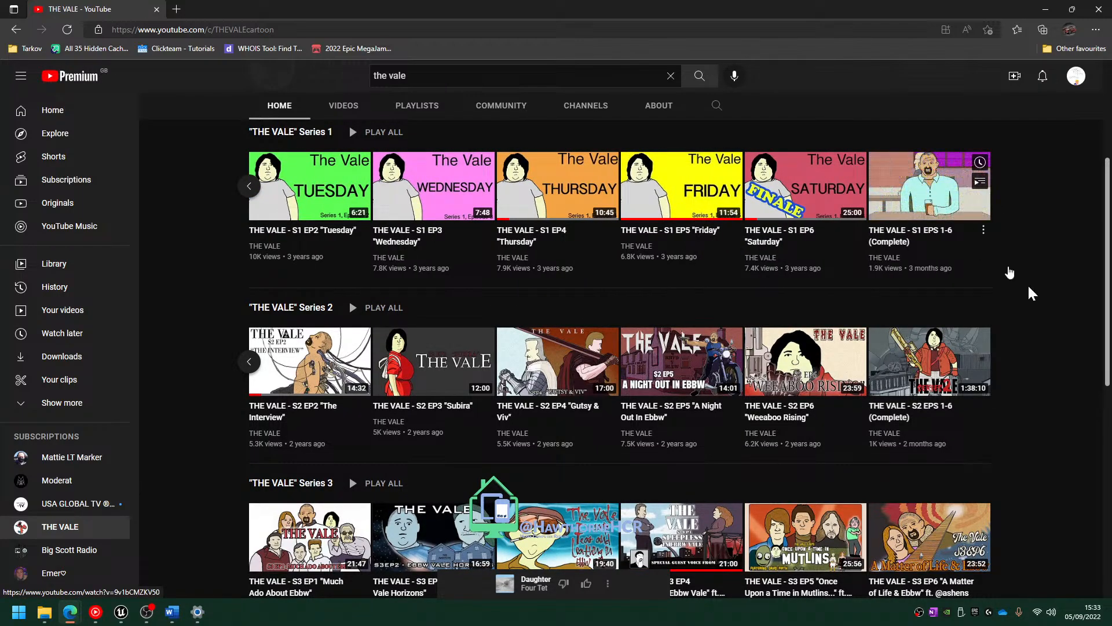
scroll(951, 381, "down", 3)
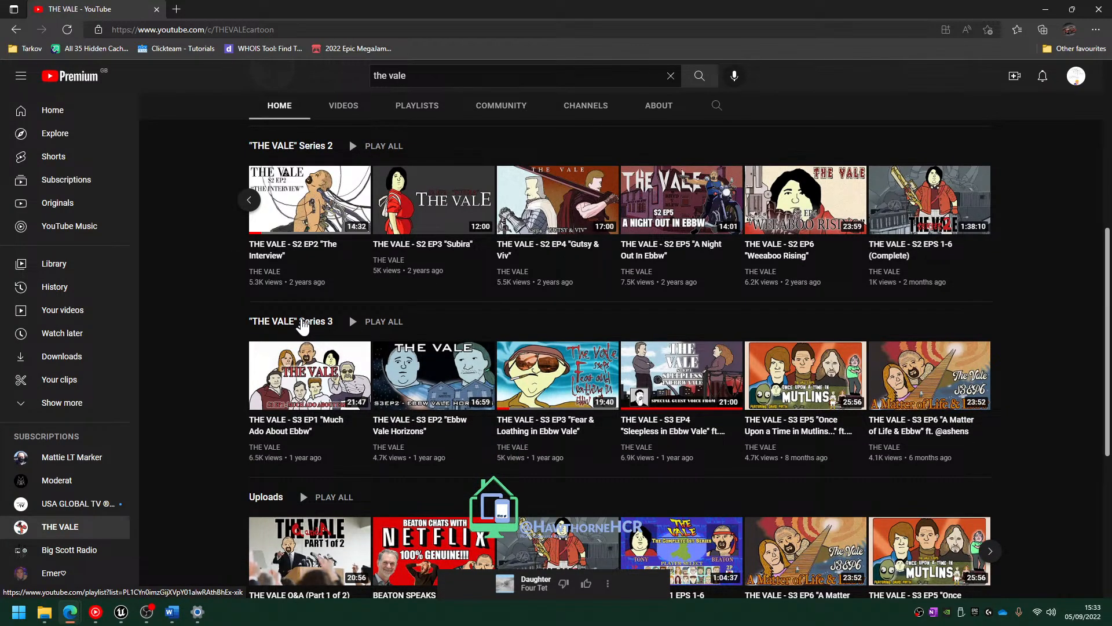
mouse_move(956, 443)
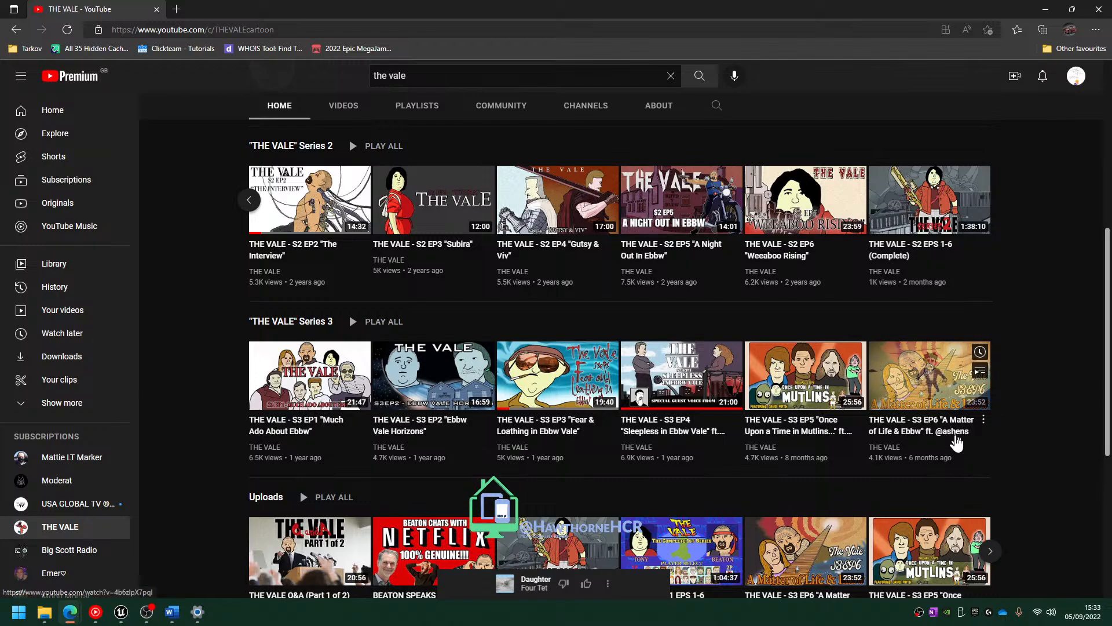
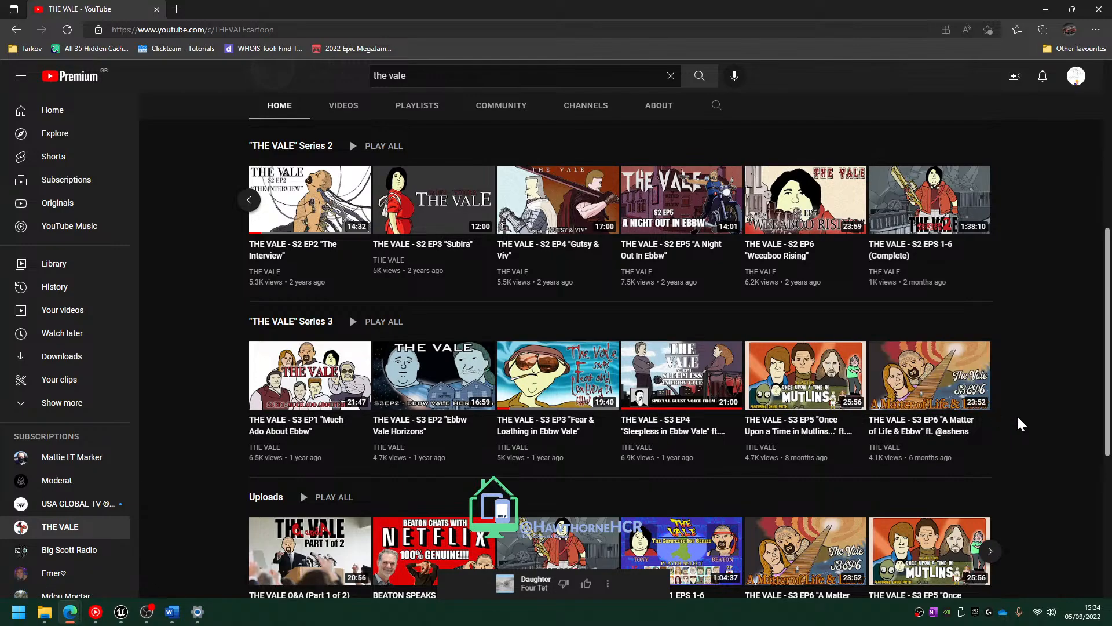
scroll(1053, 467, "up", 7)
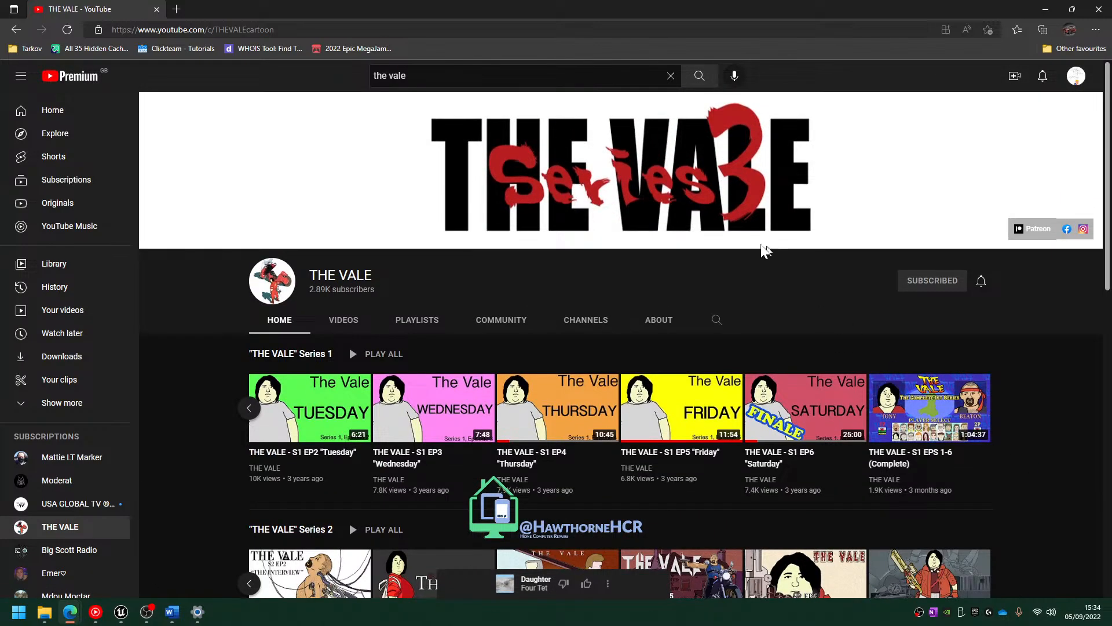
scroll(763, 250, "down", 5)
scroll(763, 251, "up", 5)
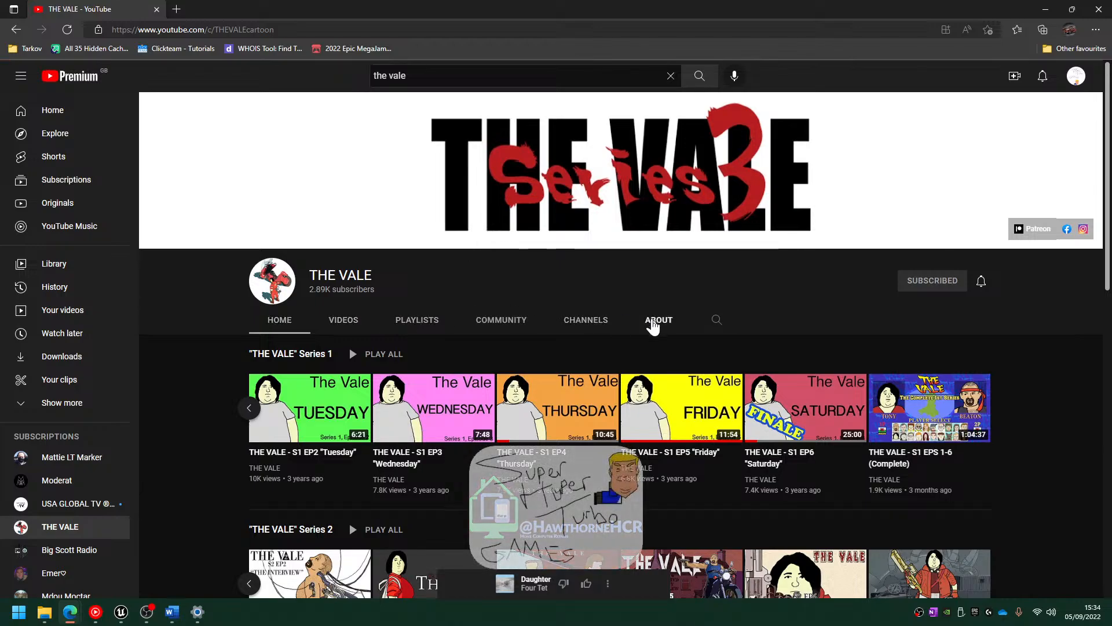
Read the channel's About page, including its description, social media addresses and links
left_click(652, 321)
scroll(633, 335, "down", 3)
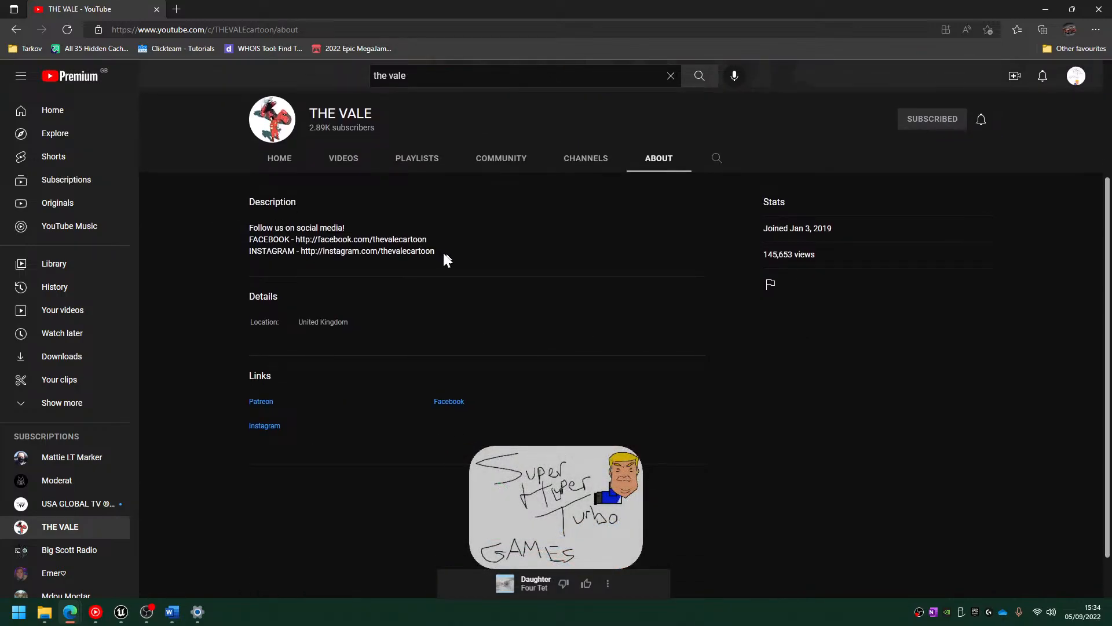
left_click_drag(446, 259, 255, 227)
left_click(337, 236)
scroll(541, 312, "up", 3)
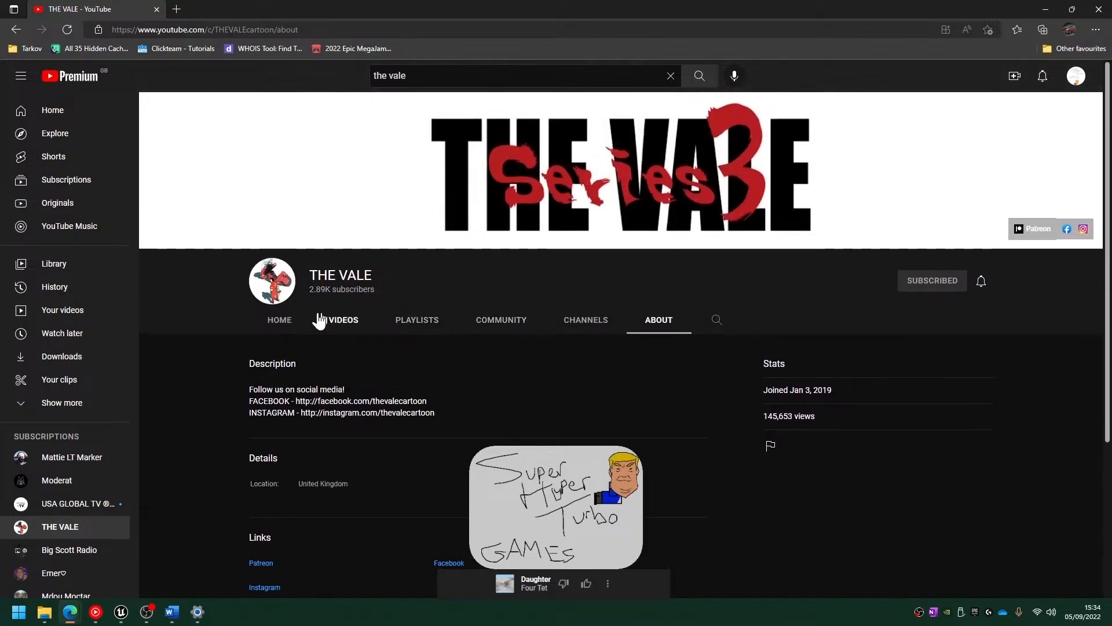
Return to the channel's home page and open the Patreon link from its banner
left_click(289, 320)
left_click(1046, 11)
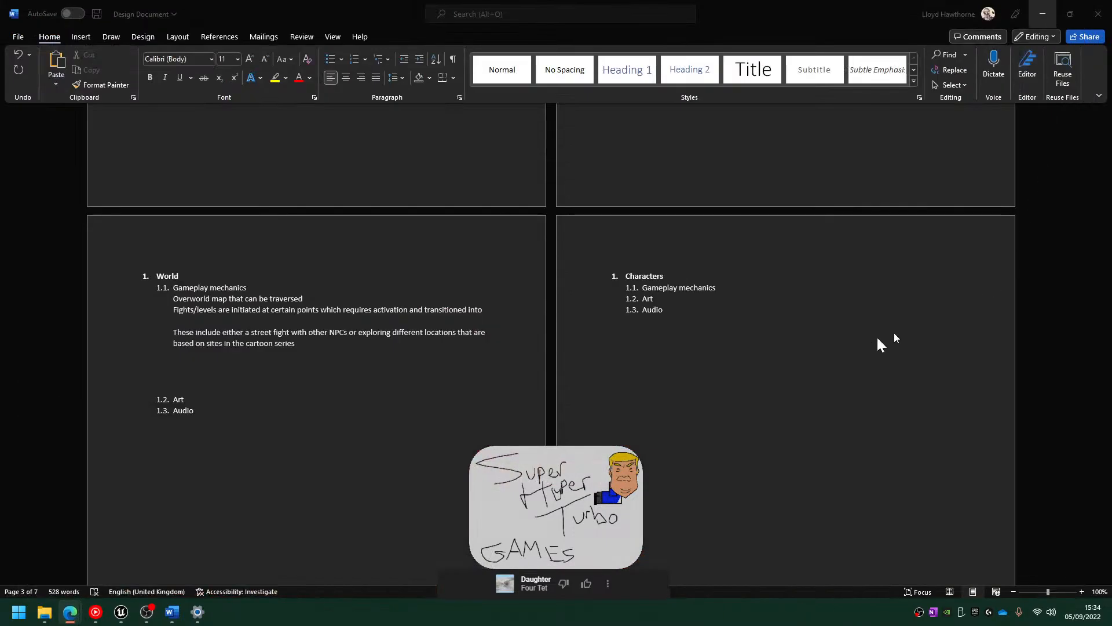
left_click(71, 611)
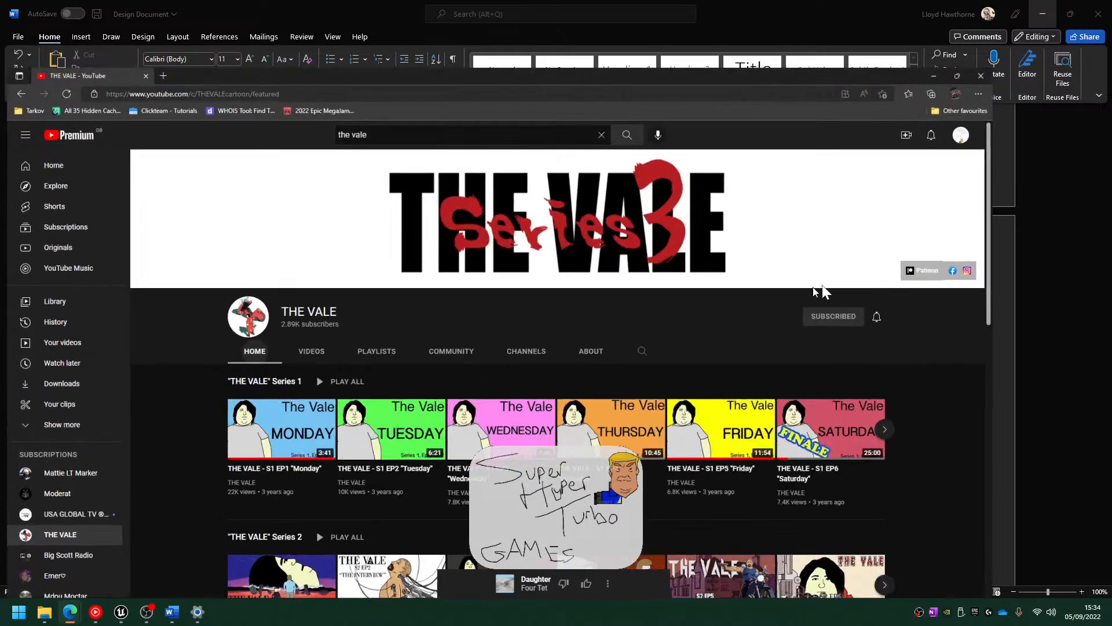
left_click(1035, 233)
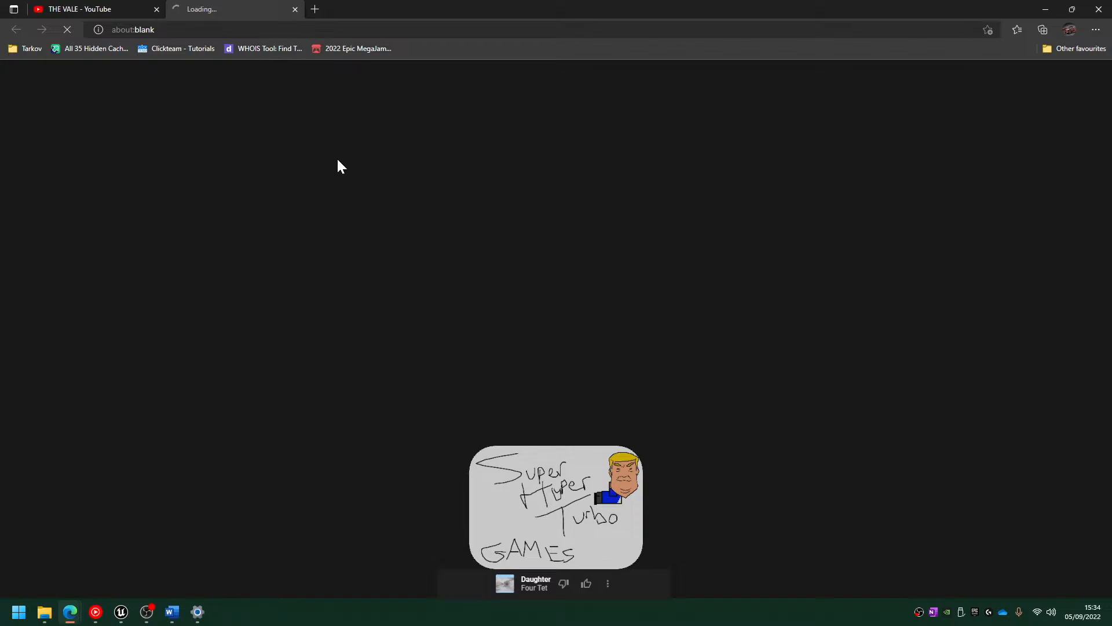
Accept the Patreon privacy settings and look through THE VALE's membership levels and their benefits
scroll(869, 397, "down", 3)
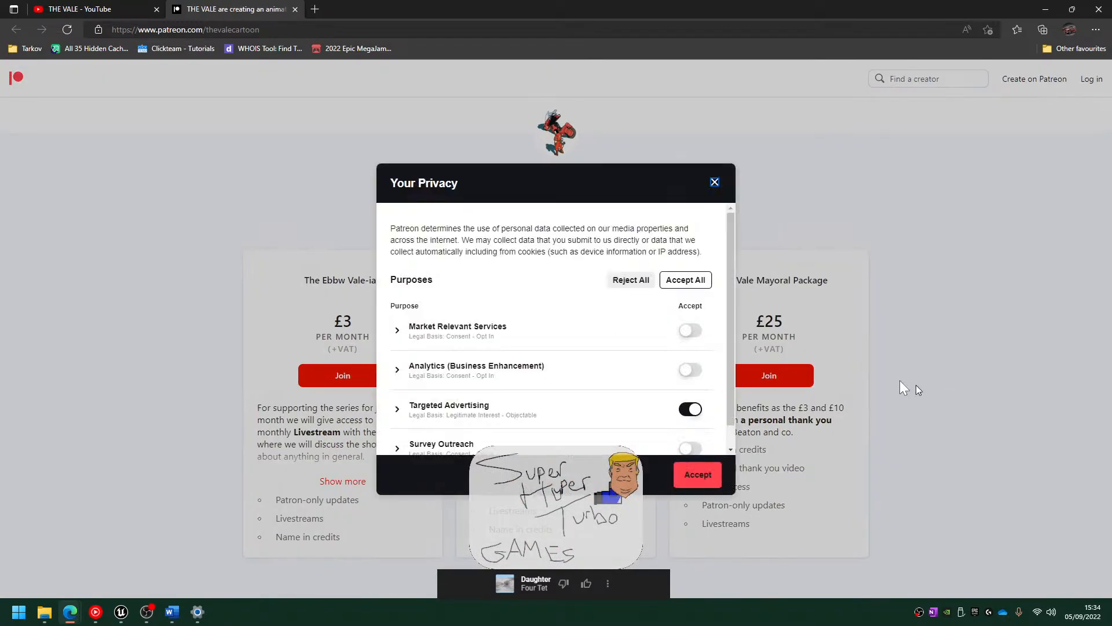
left_click(704, 464)
scroll(897, 409, "up", 2)
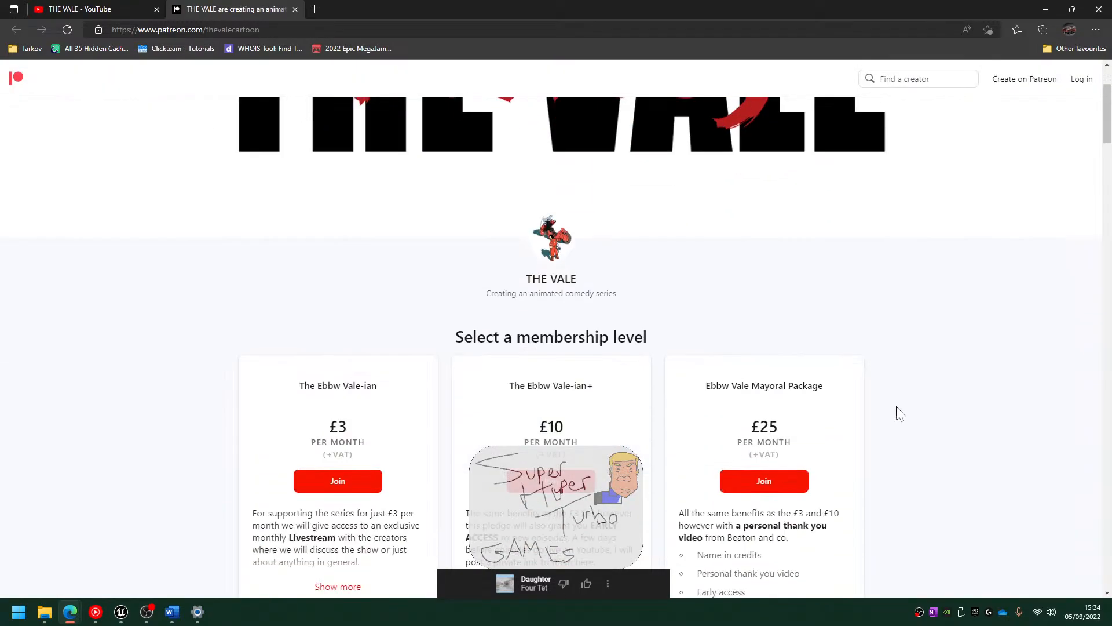
scroll(896, 410, "down", 6)
scroll(904, 406, "up", 4)
scroll(907, 411, "up", 4)
scroll(906, 410, "down", 15)
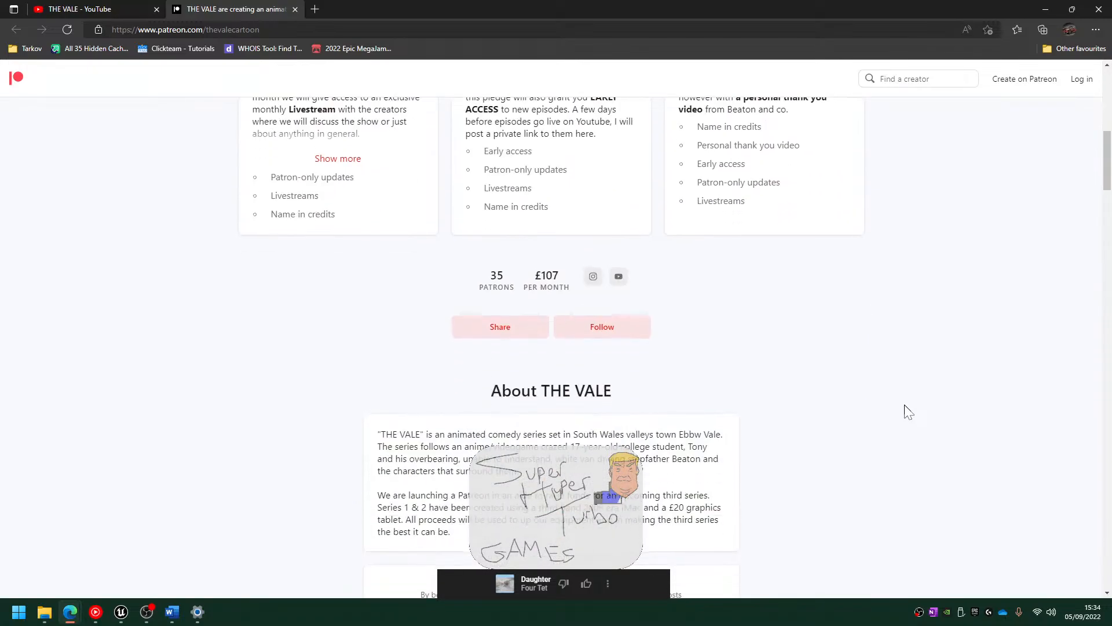
Read the About THE VALE text on the series' premise and characters, and glance at the recent posts
scroll(869, 401, "up", 2)
left_click_drag(421, 191, 600, 225)
left_click(566, 227)
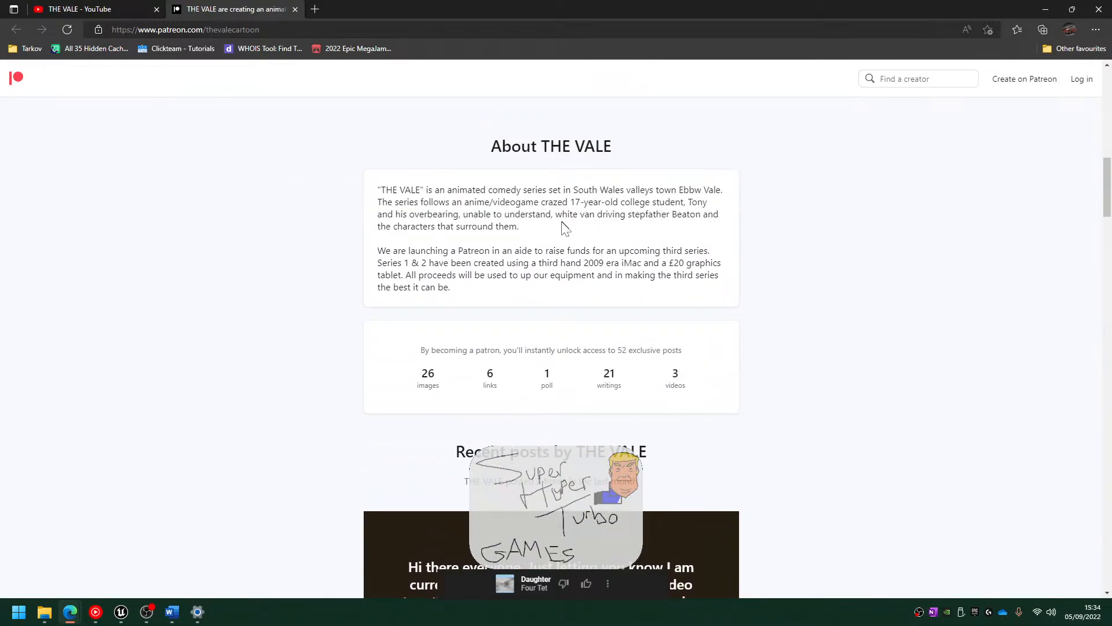
left_click_drag(386, 203, 702, 215)
left_click(549, 228)
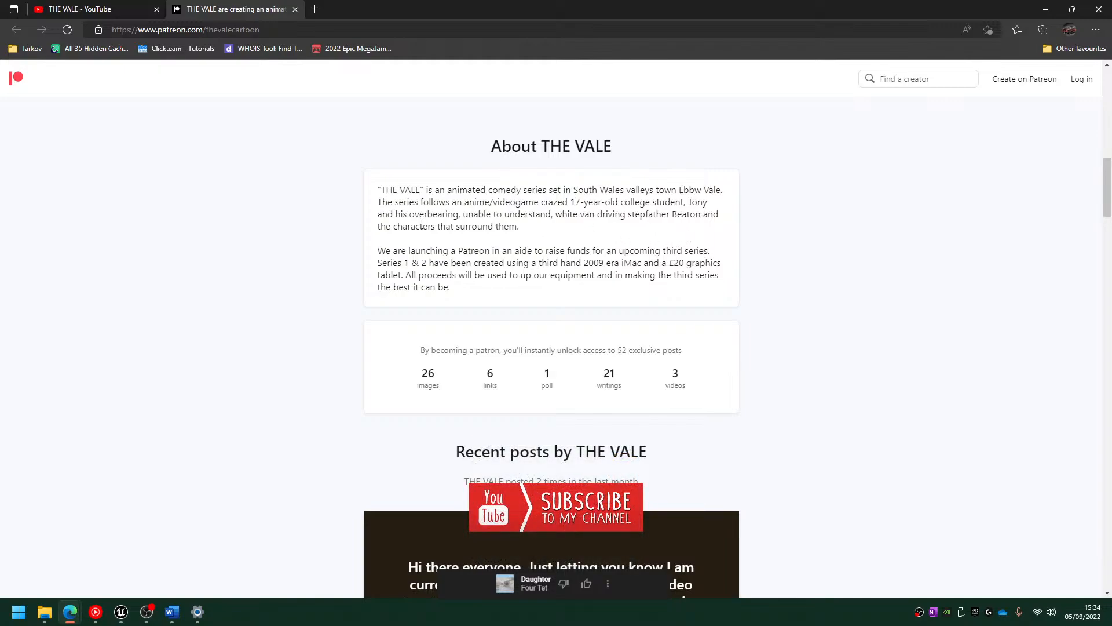
left_click_drag(386, 226, 516, 231)
left_click(518, 243)
scroll(792, 316, "down", 3)
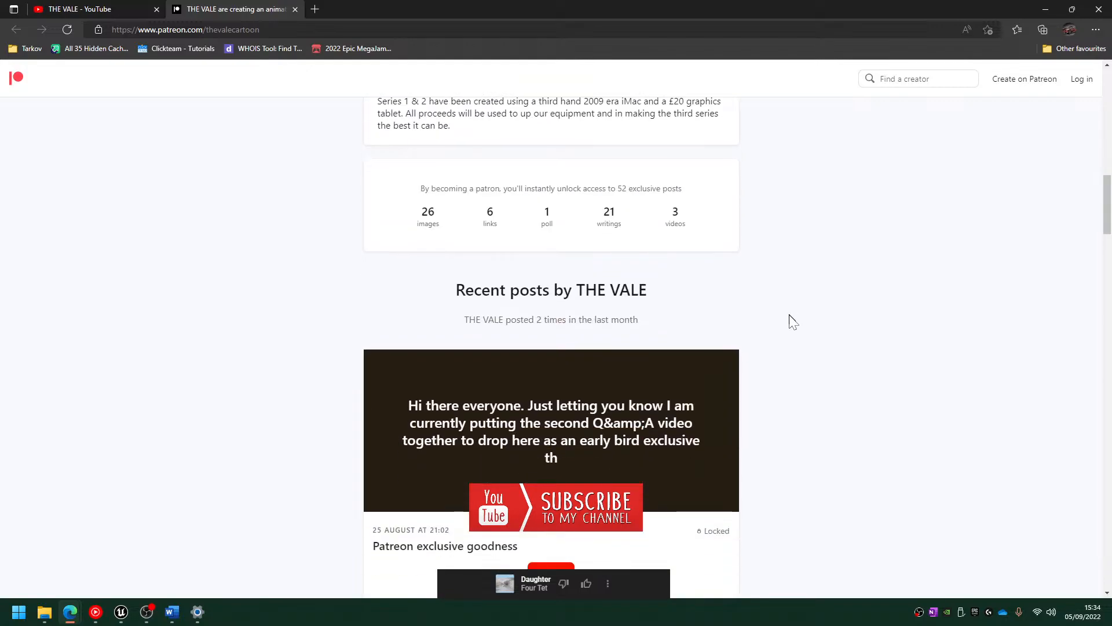
scroll(861, 393, "up", 15)
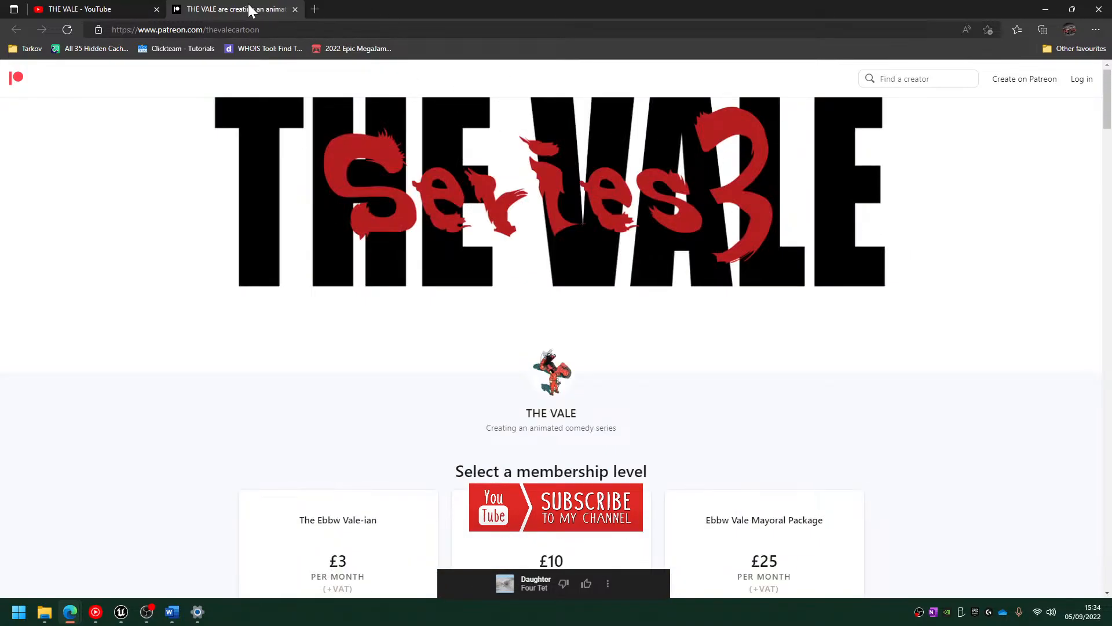
Close the Patreon page and switch back to the design document in Word
left_click(295, 10)
scroll(833, 367, "down", 3)
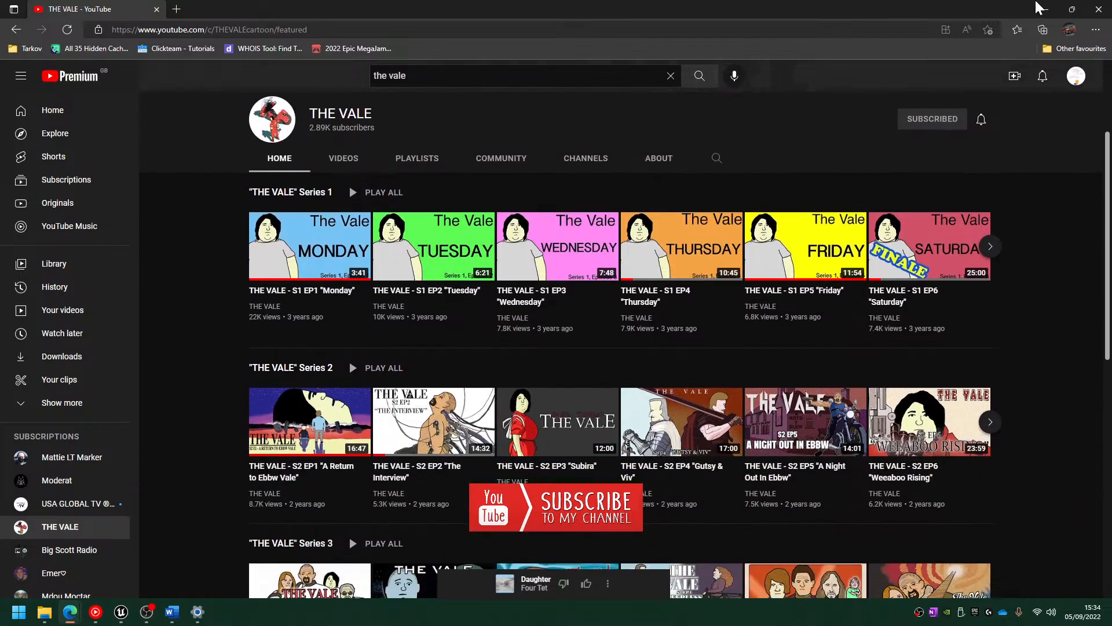
key("alt+Tab")
left_click(333, 368)
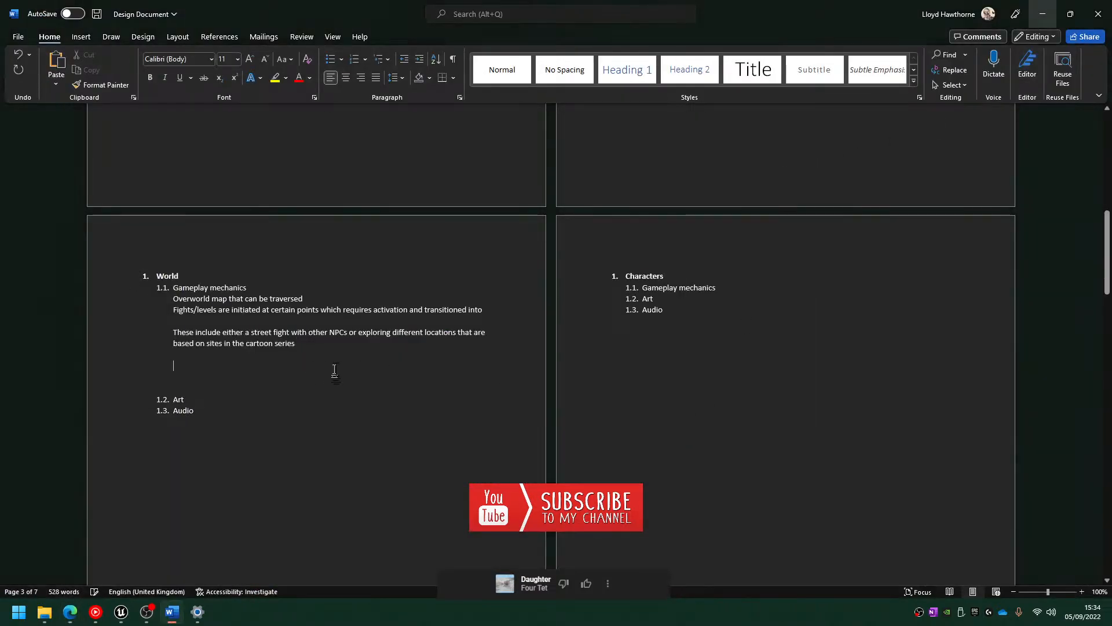
Remove the surplus blank lines between the World page's gameplay mechanics text and the Art heading
key("BackSpace")
key("BackSpace")
left_click_drag(174, 299, 300, 299)
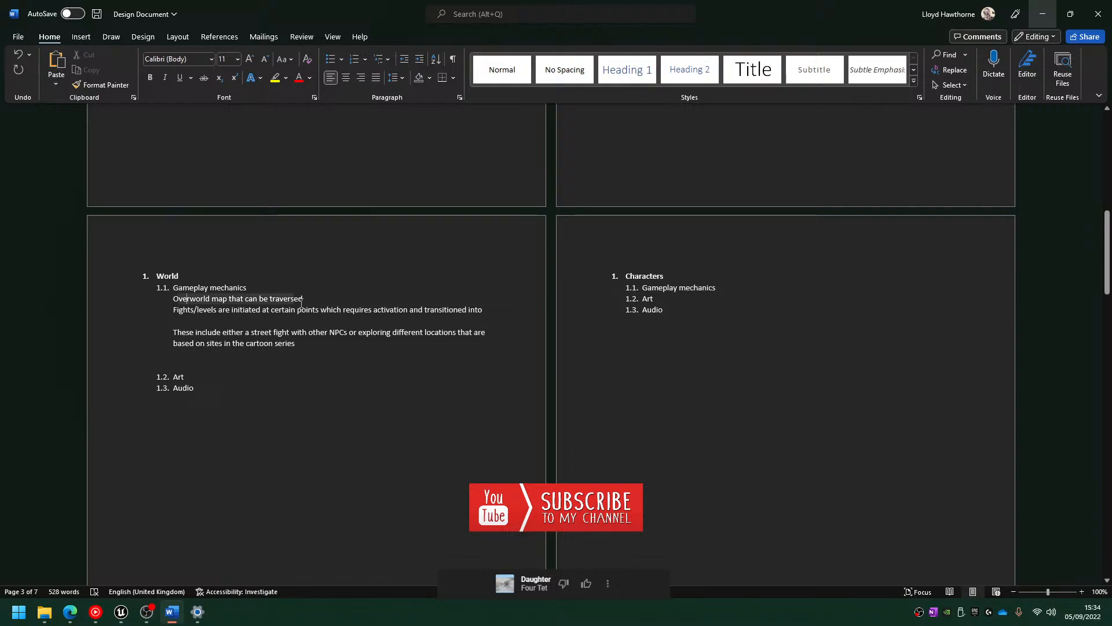
left_click(325, 343)
key("Return")
key("Return")
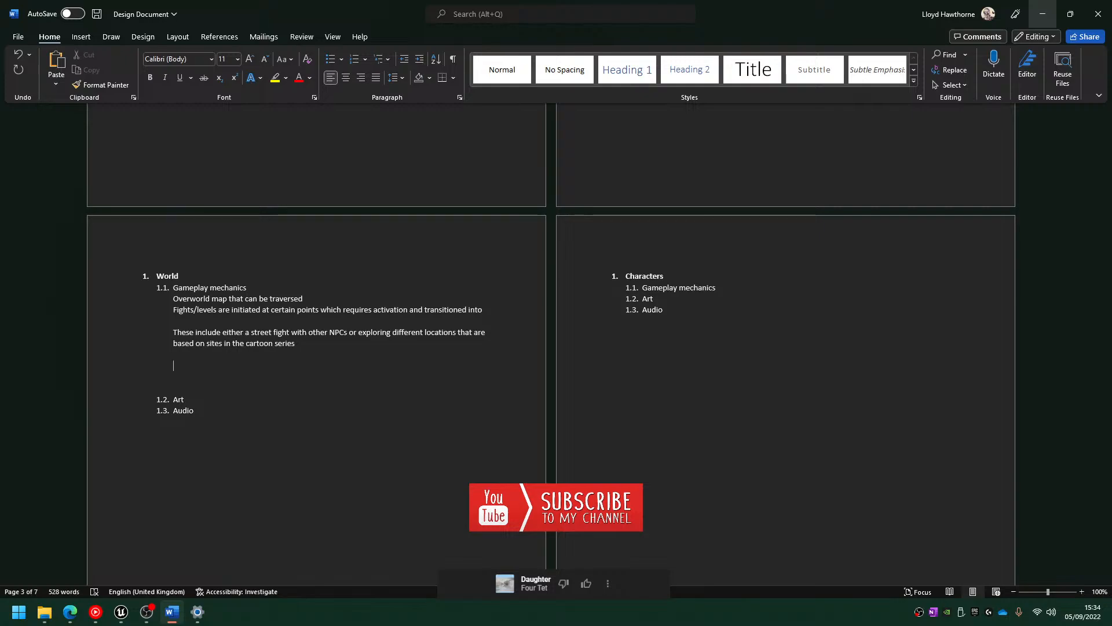
key("BackSpace")
key("BackSpace")
key("BackSpace")
Add the line "Main character Beaton" as unnumbered text under the Characters page's Gameplay mechanics heading
left_click(690, 313)
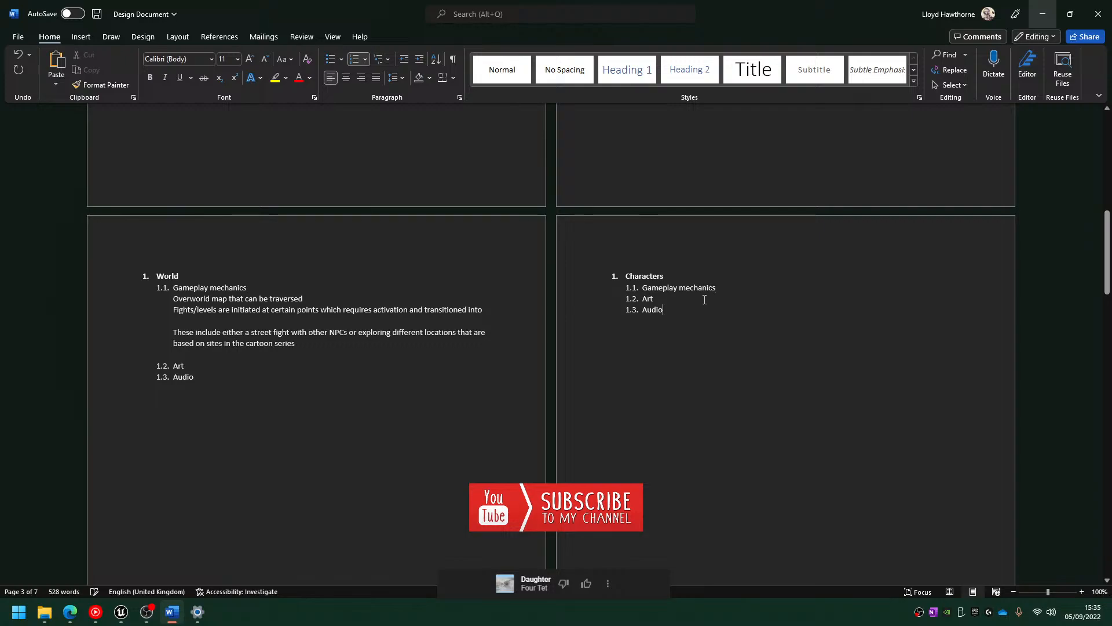
left_click(743, 289)
key("Return")
key("shift+Tab")
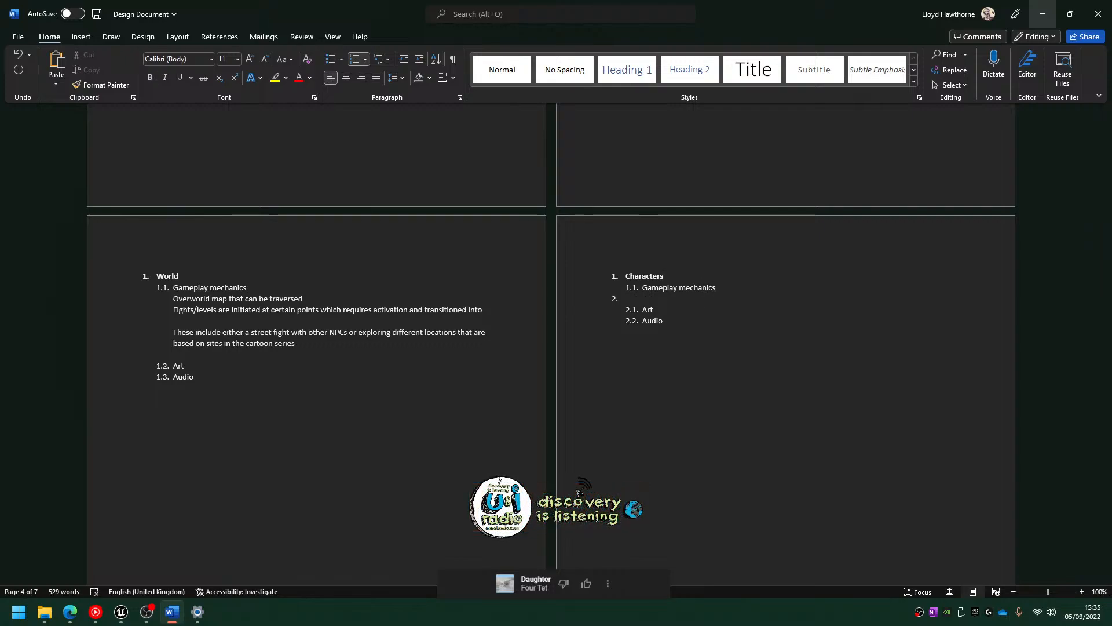
key("Return")
type("Main charac")
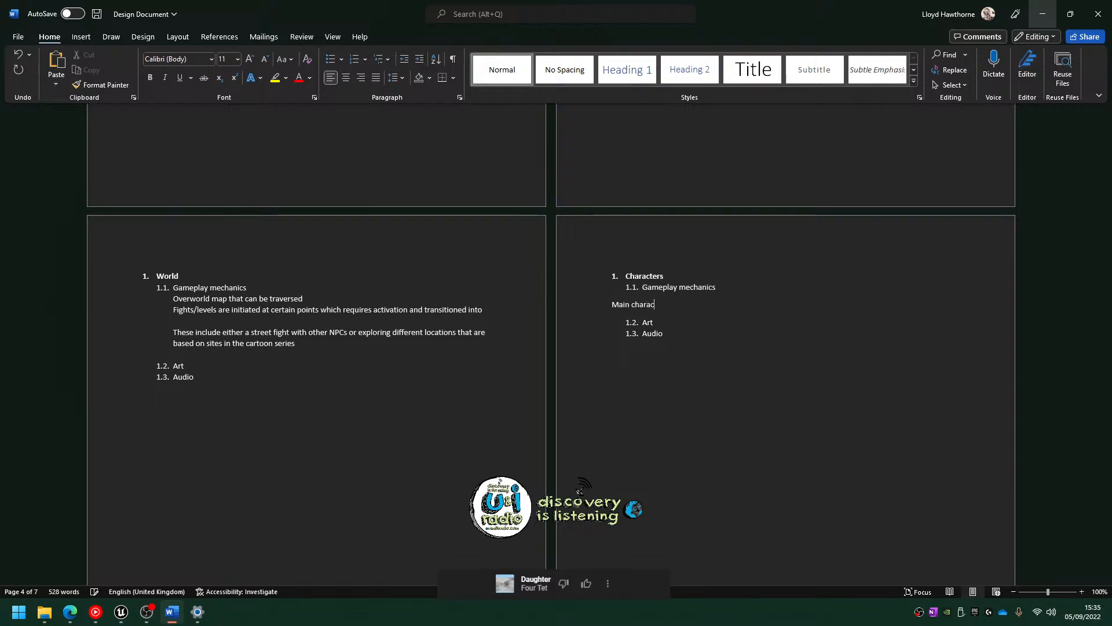
type("ter Beaton")
key("Return")
key("Return")
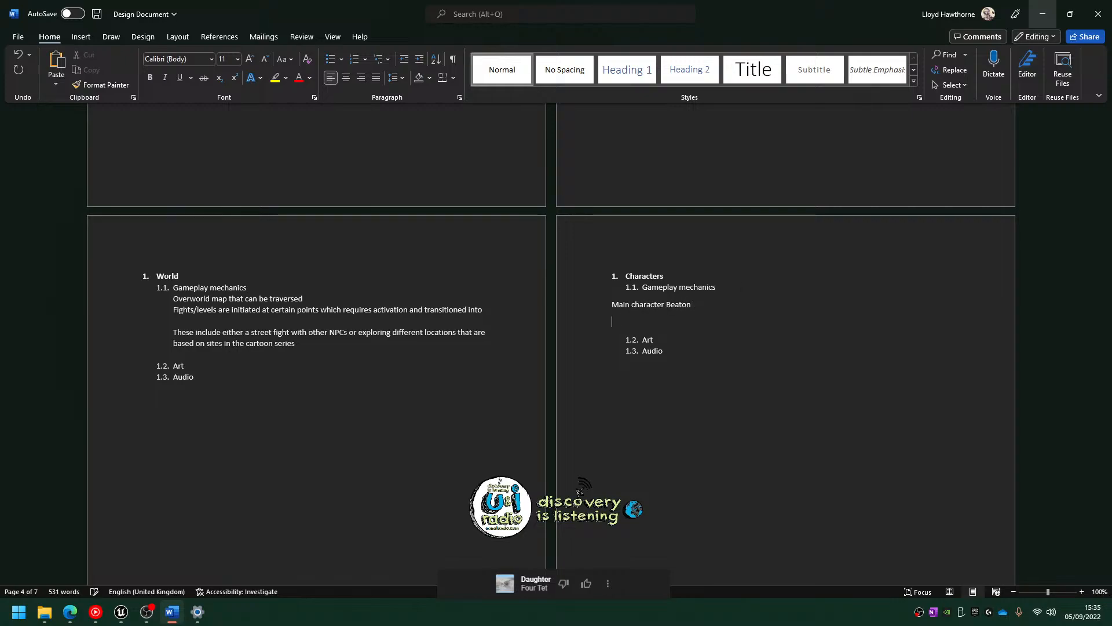
key("BackSpace")
key("Return")
key("BackSpace")
key("BackSpace")
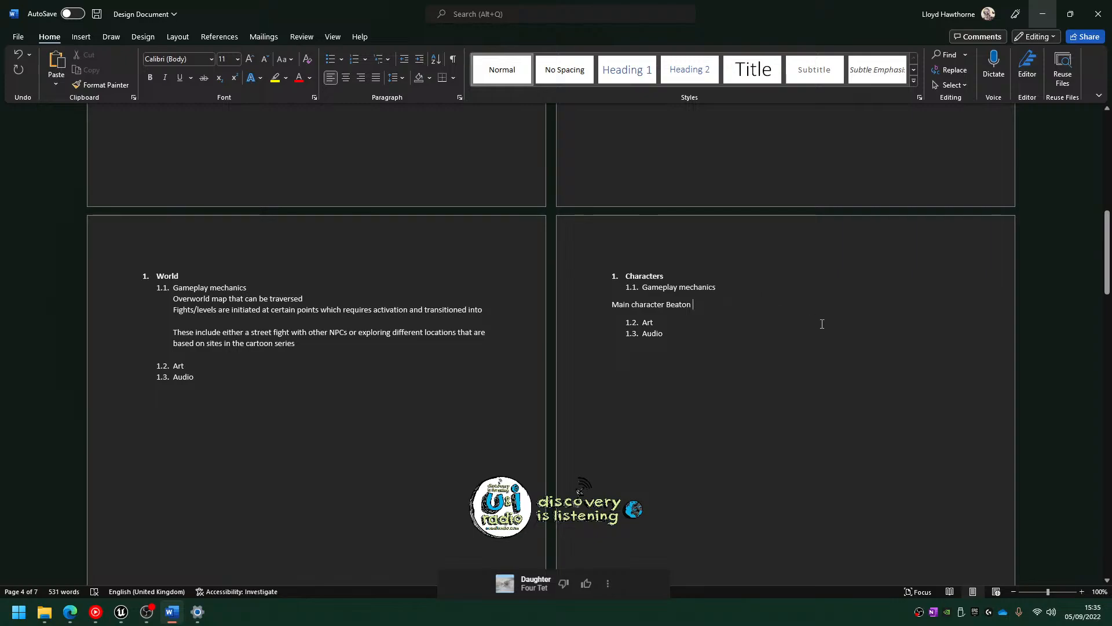
Look back over the design document's earlier pages and its World and Characters pages
key("alt+Tab")
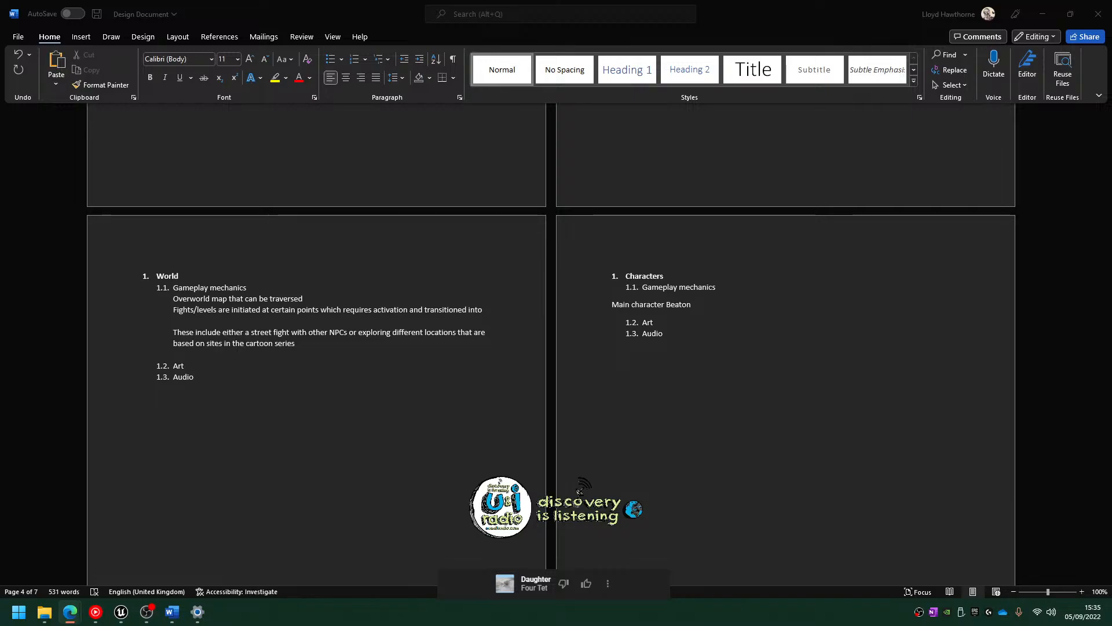
left_click(718, 355)
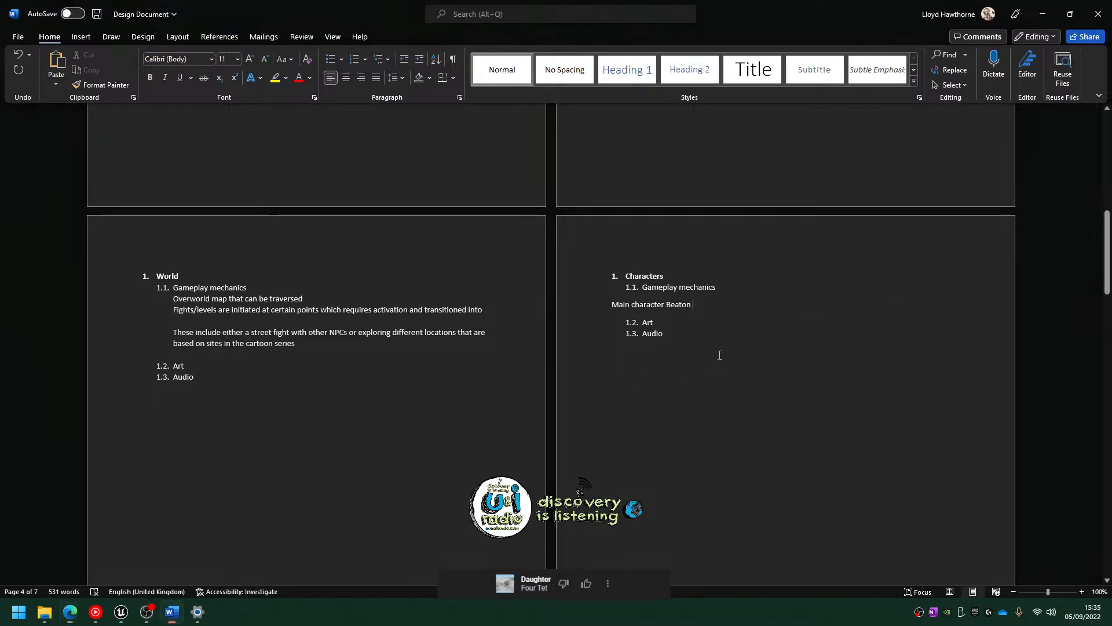
scroll(715, 355, "up", 8)
scroll(715, 355, "up", 8)
scroll(716, 362, "down", 16)
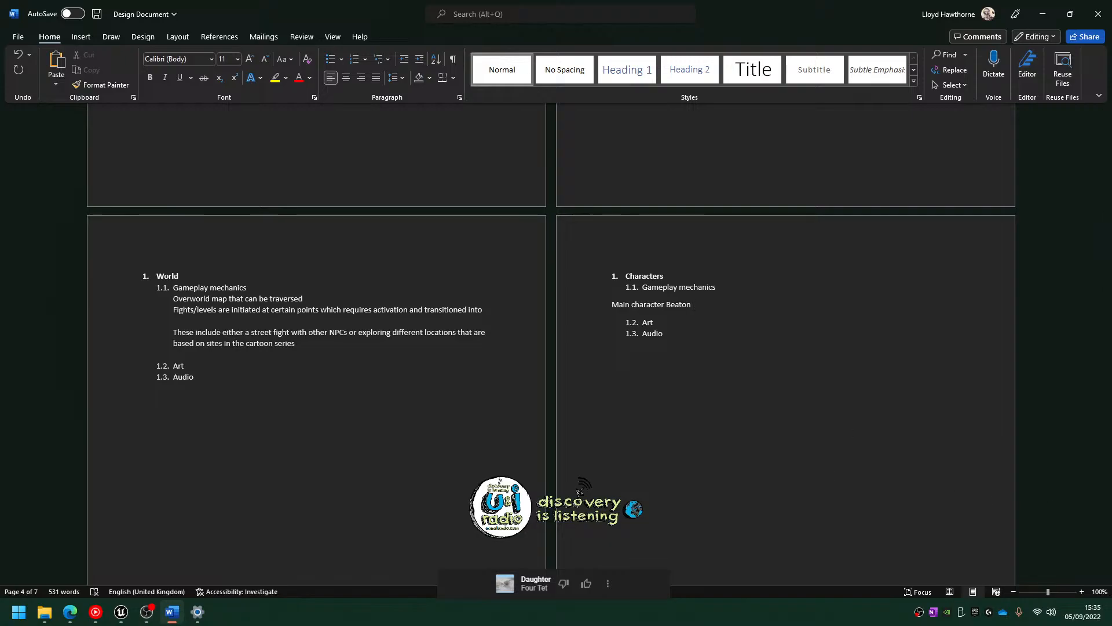
scroll(749, 321, "down", 3)
scroll(750, 319, "up", 4)
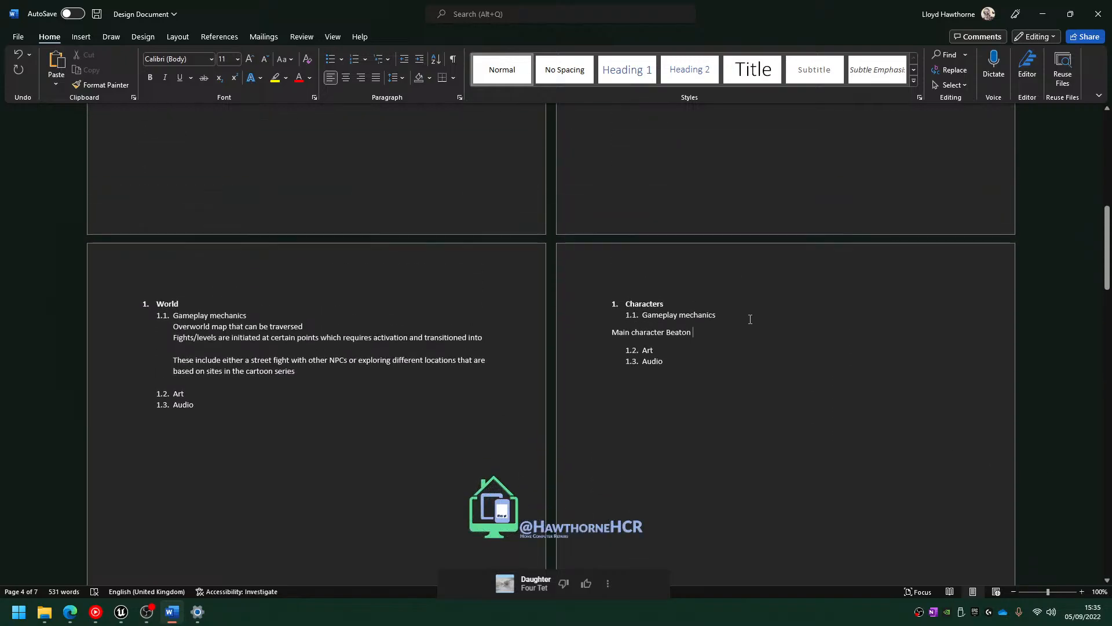
key("alt+Tab")
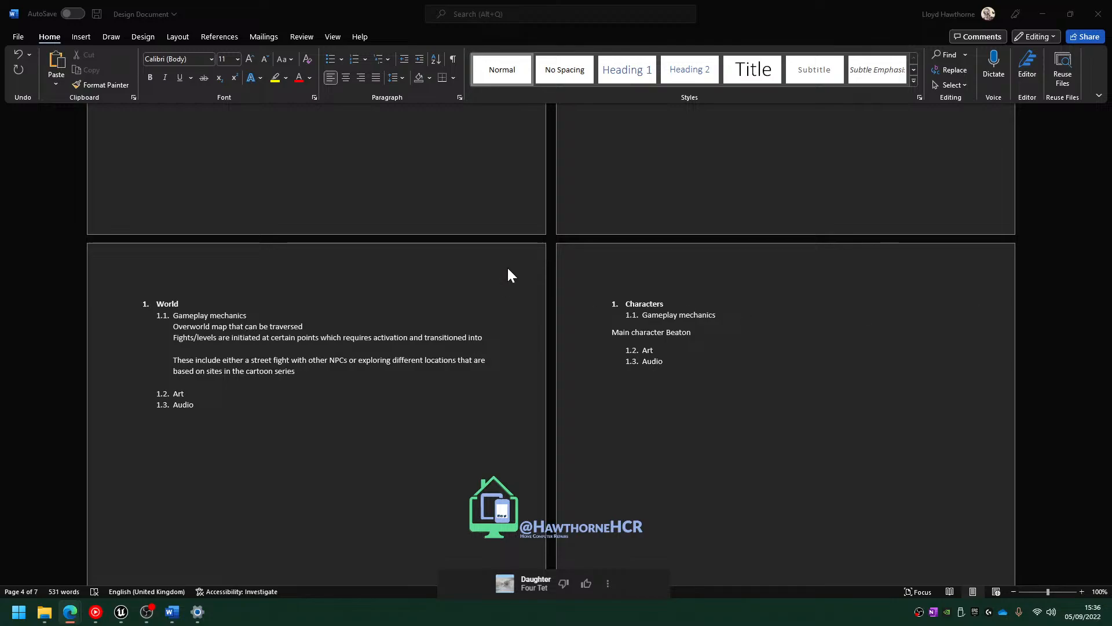
scroll(655, 356, "up", 5)
left_click_drag(651, 16, 596, 9)
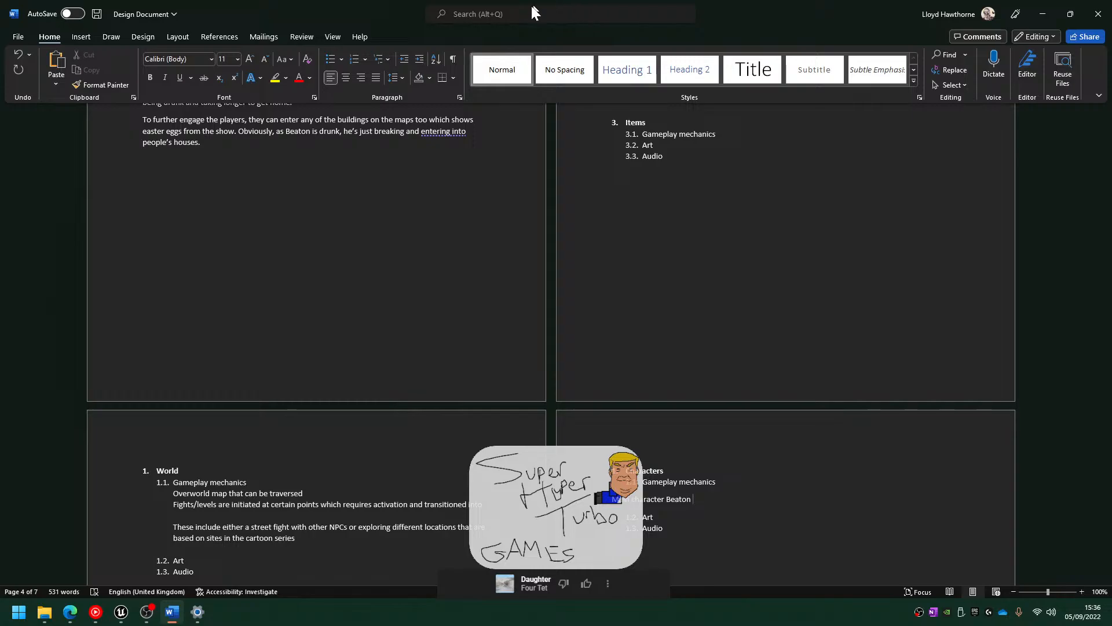
Switch to the Unreal Editor and view the templates offered for a new level without creating one
left_click(120, 614)
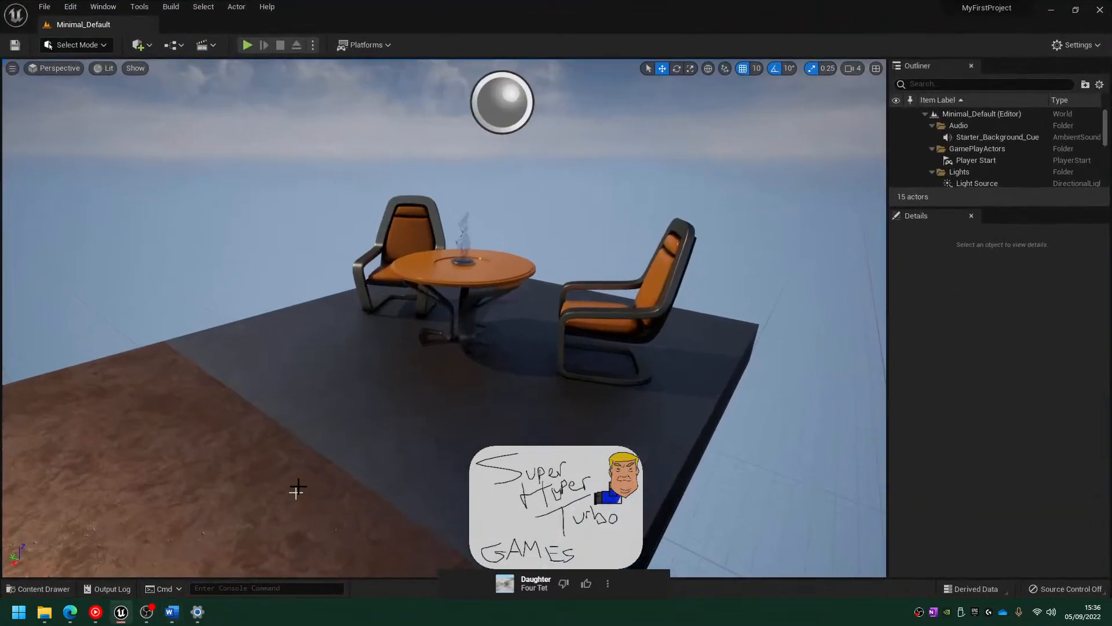
left_click(46, 8)
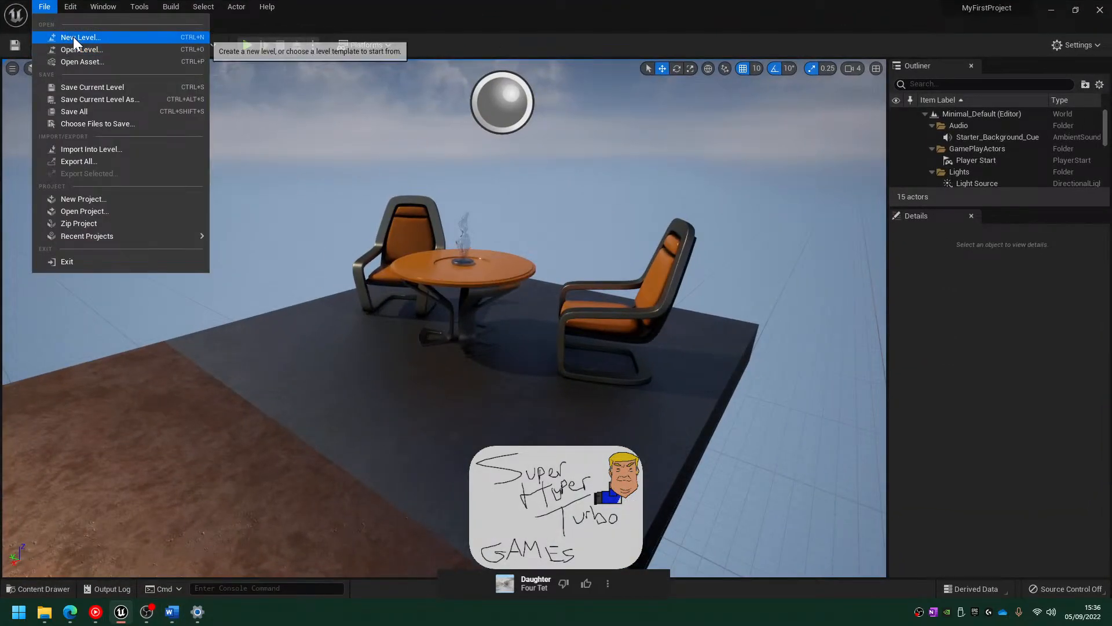
left_click(73, 37)
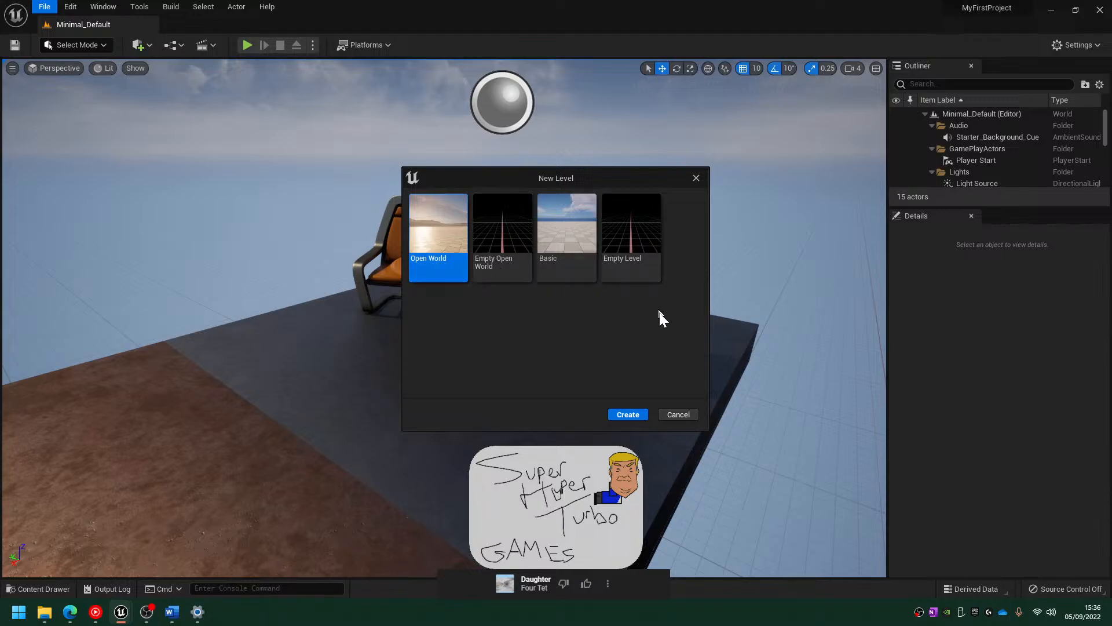
left_click(678, 415)
Open Unreal Engine's Online Learning resources from the editor
left_click(267, 7)
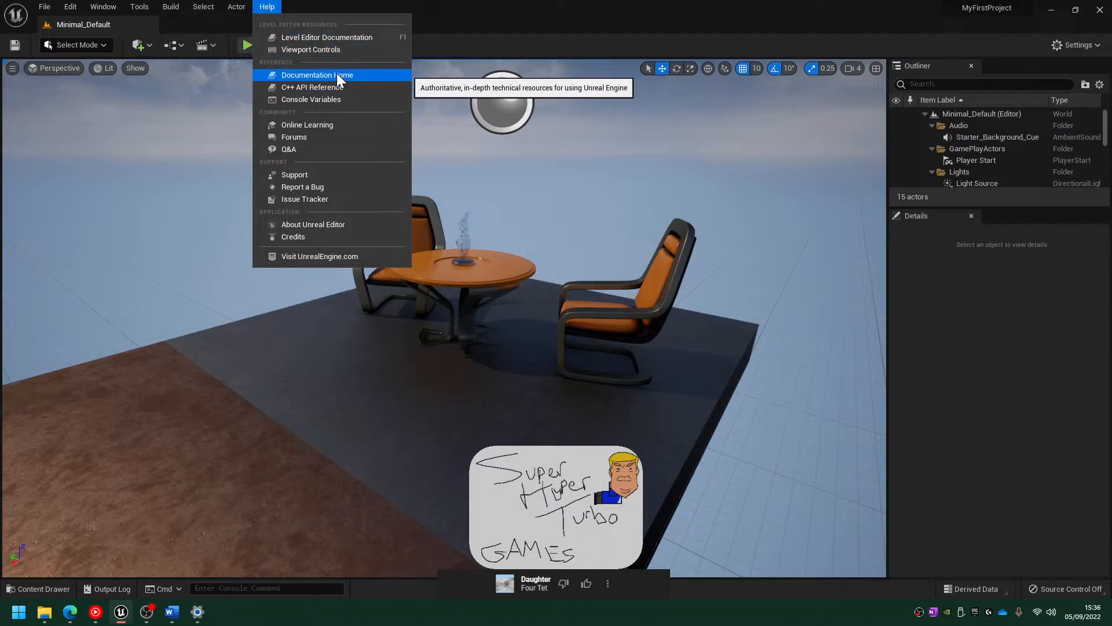
left_click(322, 126)
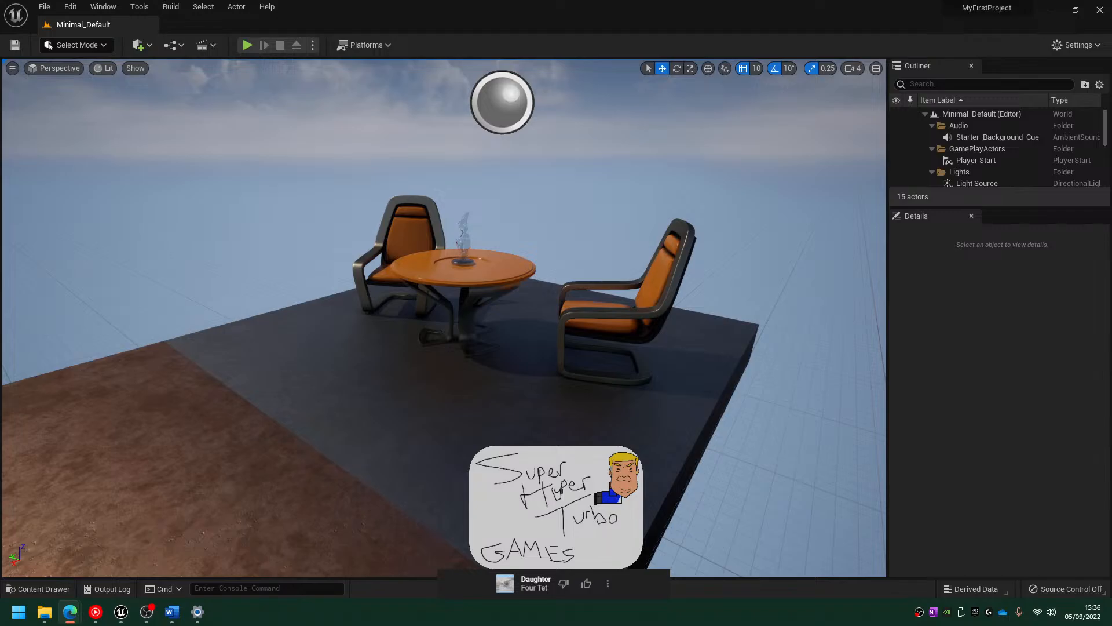
Lower Microsoft Edge's volume to 7 in the Windows volume mixer and close the settings
right_click(1052, 612)
left_click(1025, 562)
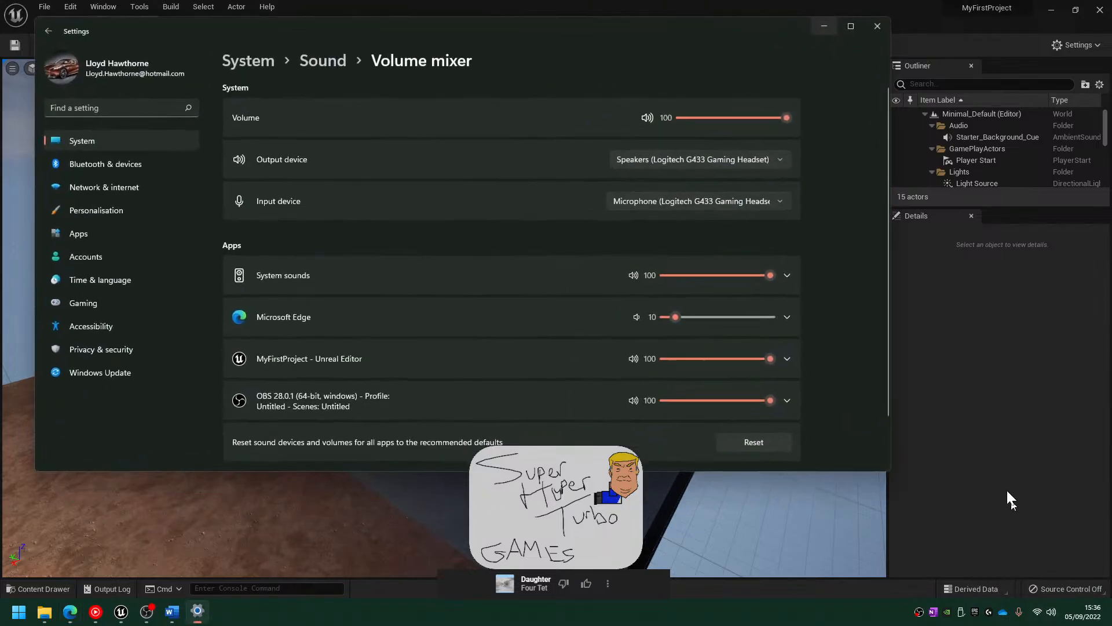
left_click_drag(673, 319, 672, 319)
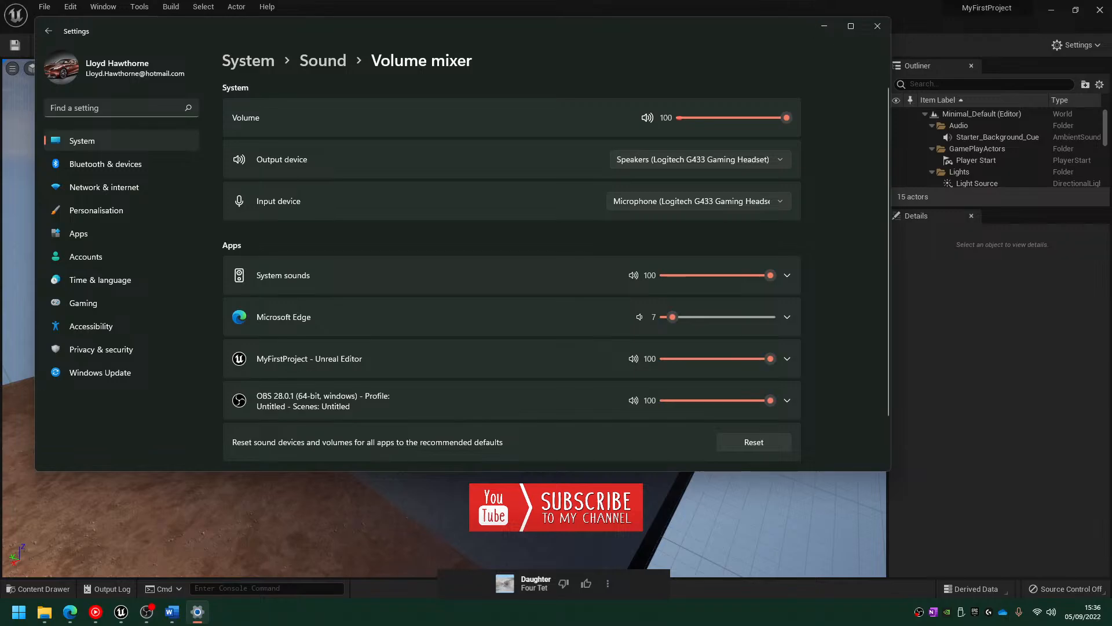
left_click(878, 26)
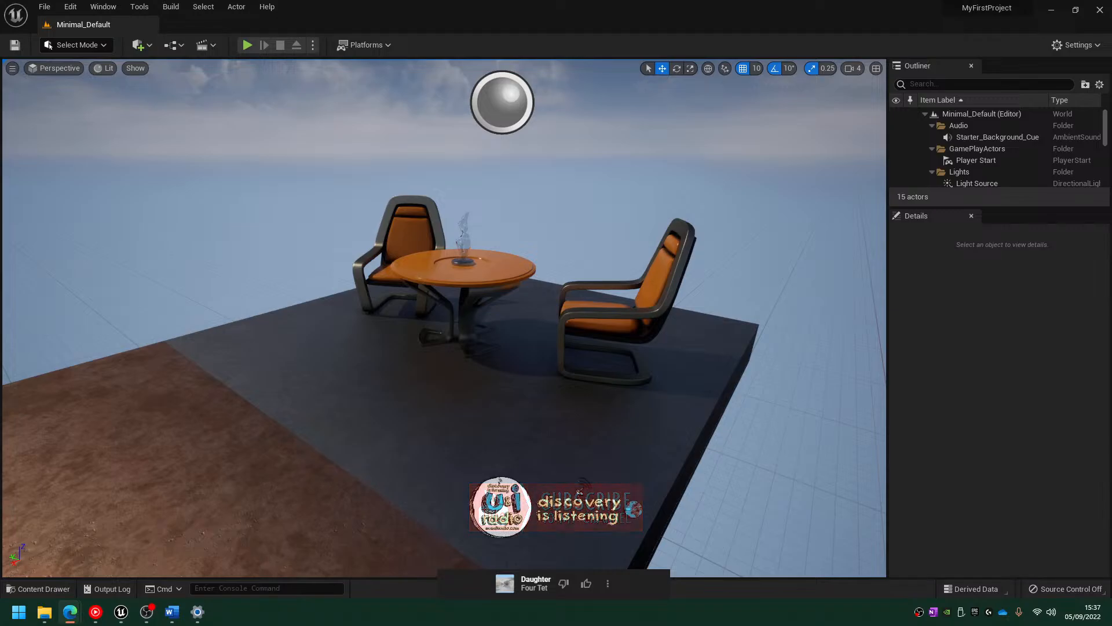
Switch to Edge, look over the "Your First Game In Unreal Engine 5" tutorial page and return to the Unreal Editor
key("alt+Tab")
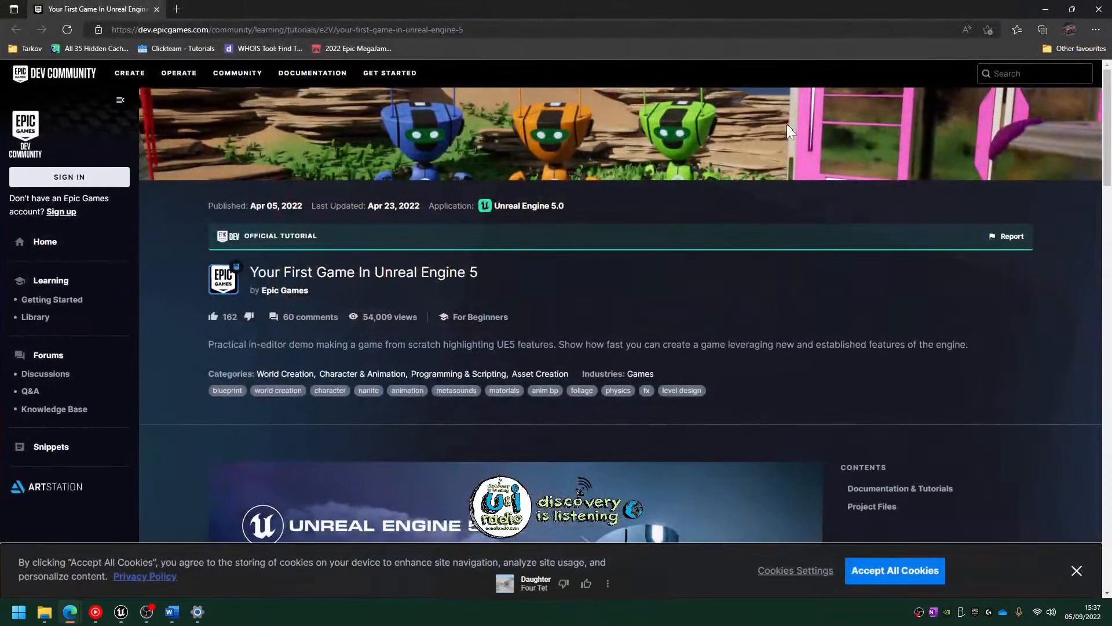
scroll(836, 248, "down", 8)
scroll(846, 264, "up", 6)
key("alt+Tab")
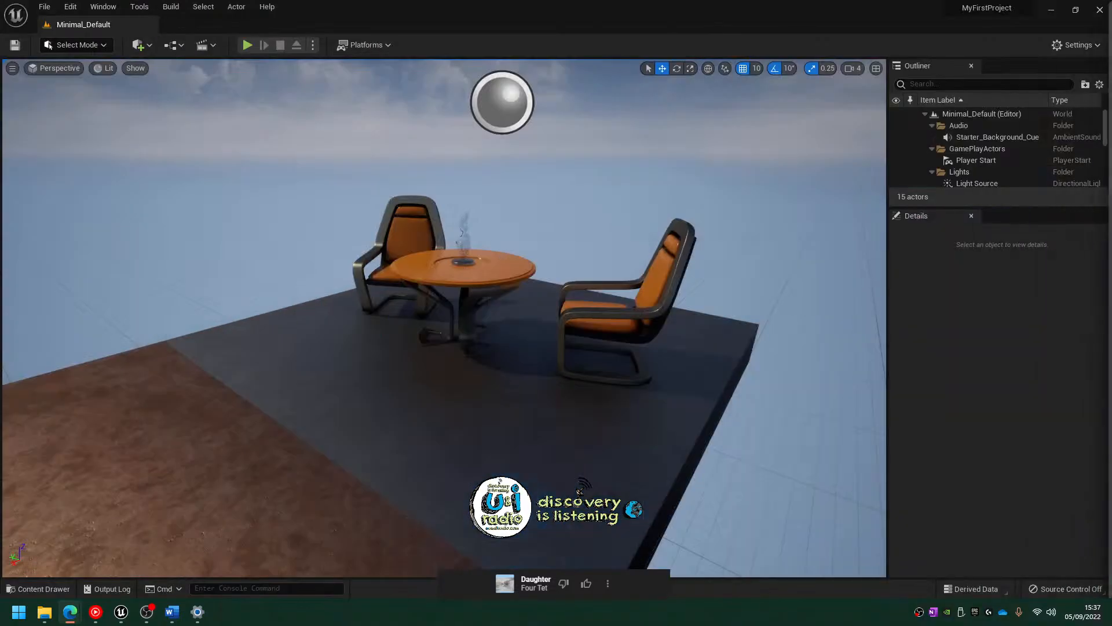